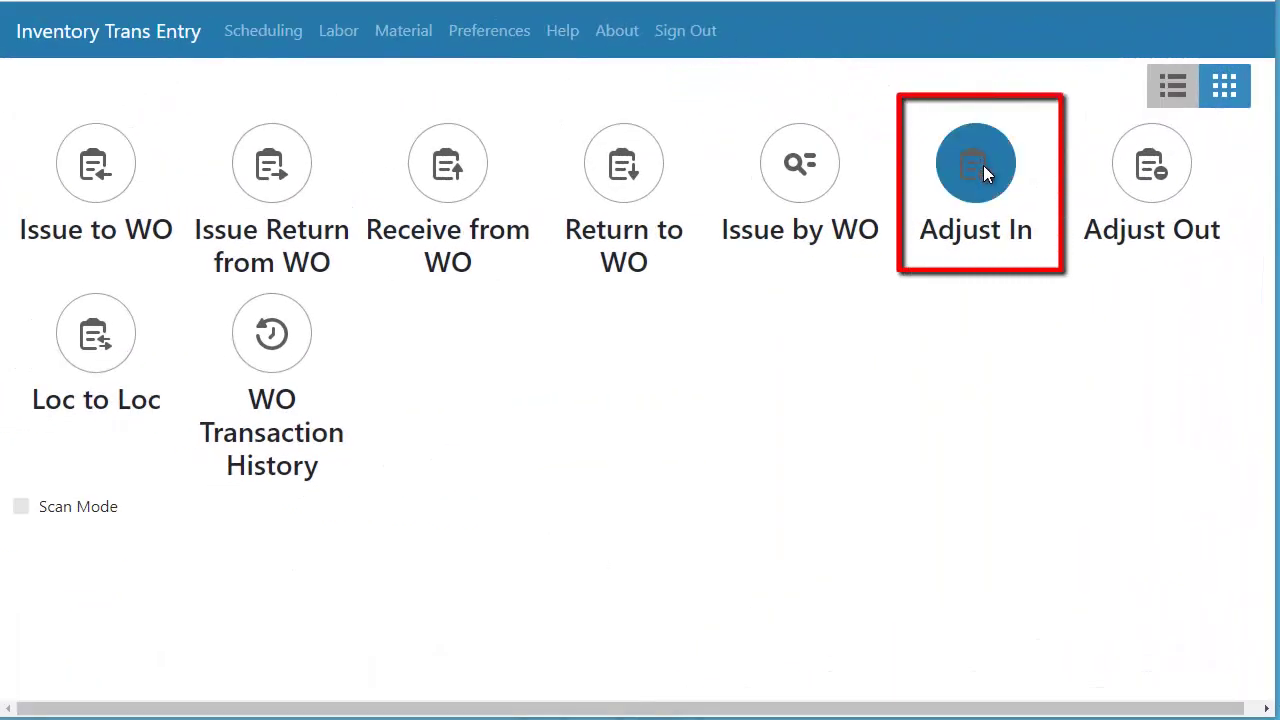
Step: Start an Adjust In inventory transaction and choose PUR_PART_1 from the parts list as the Part ID
left_click(981, 166)
left_click(356, 246)
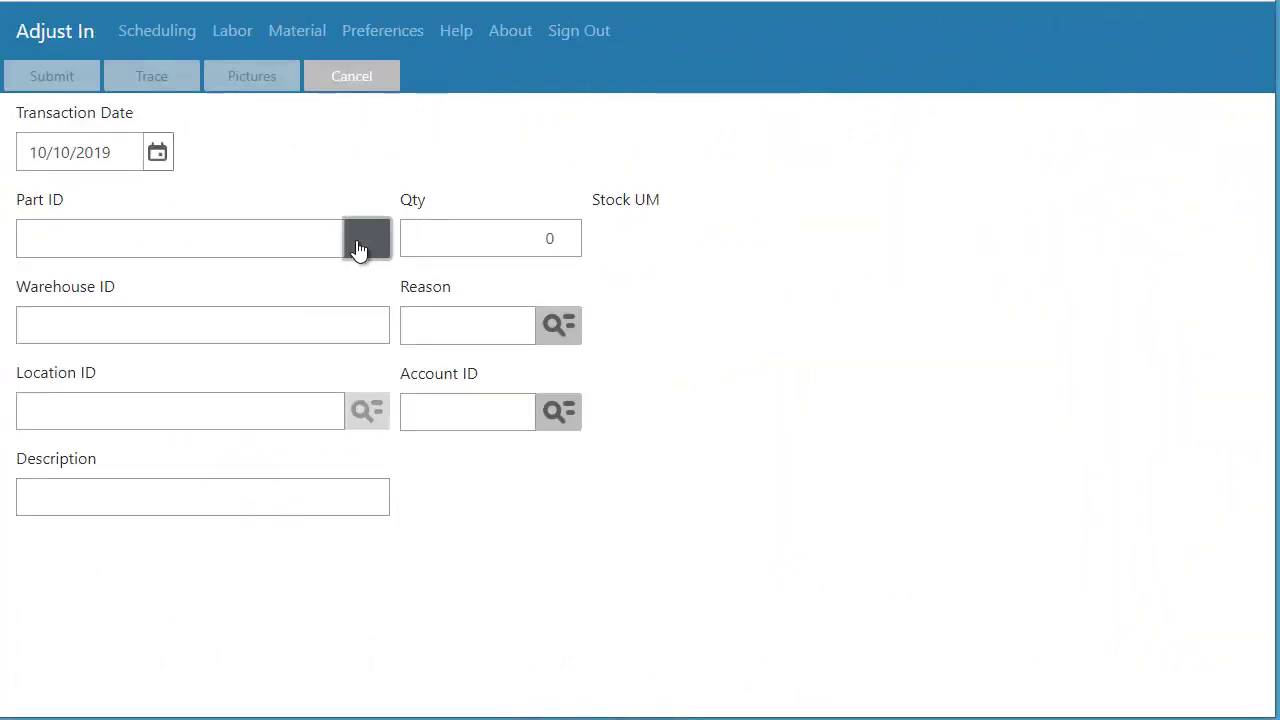
scroll(440, 340, "down", 5)
scroll(437, 350, "down", 5)
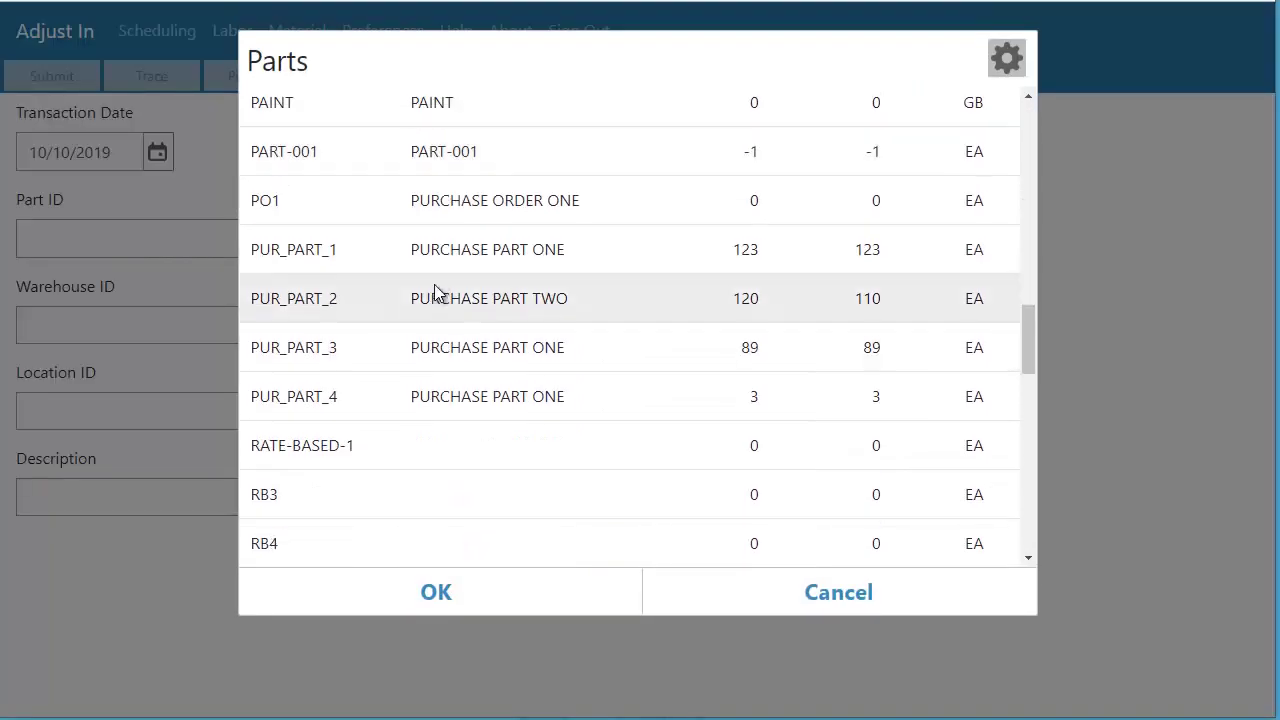
double_click(420, 250)
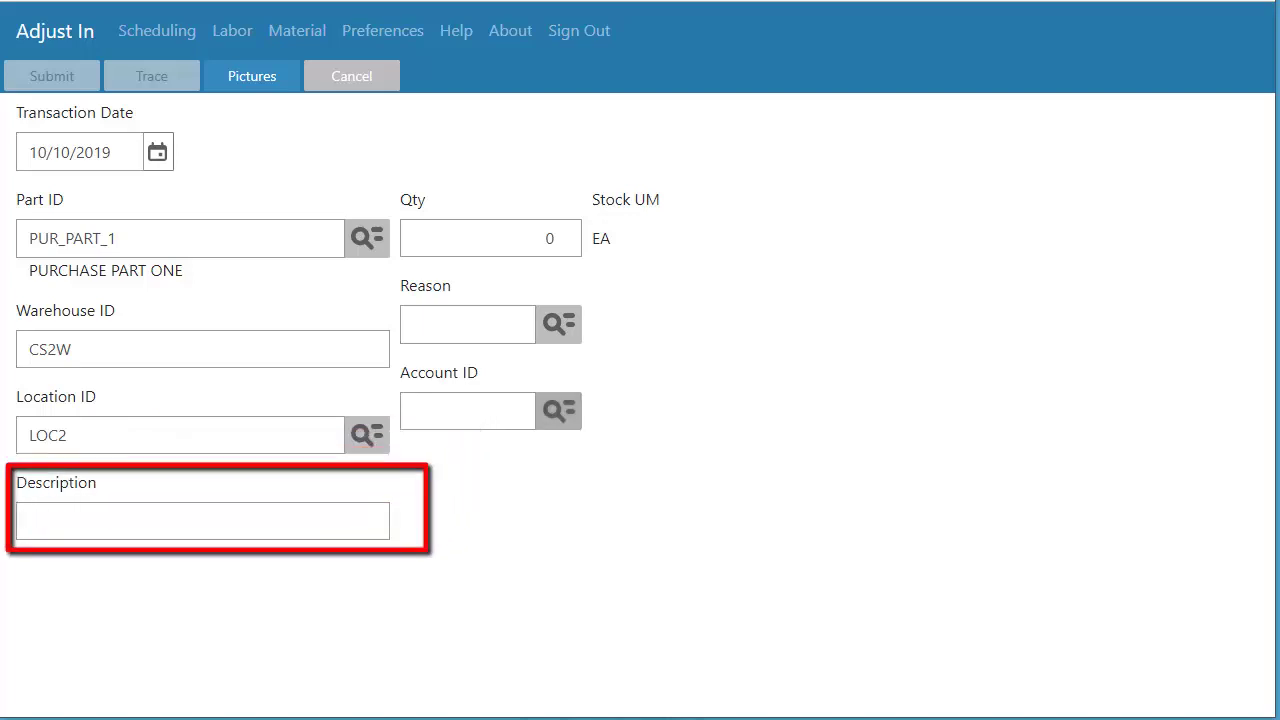
Step: Enter the description "Test Adjustment" and a quantity of 1, and submit the adjustment
left_click(29, 521)
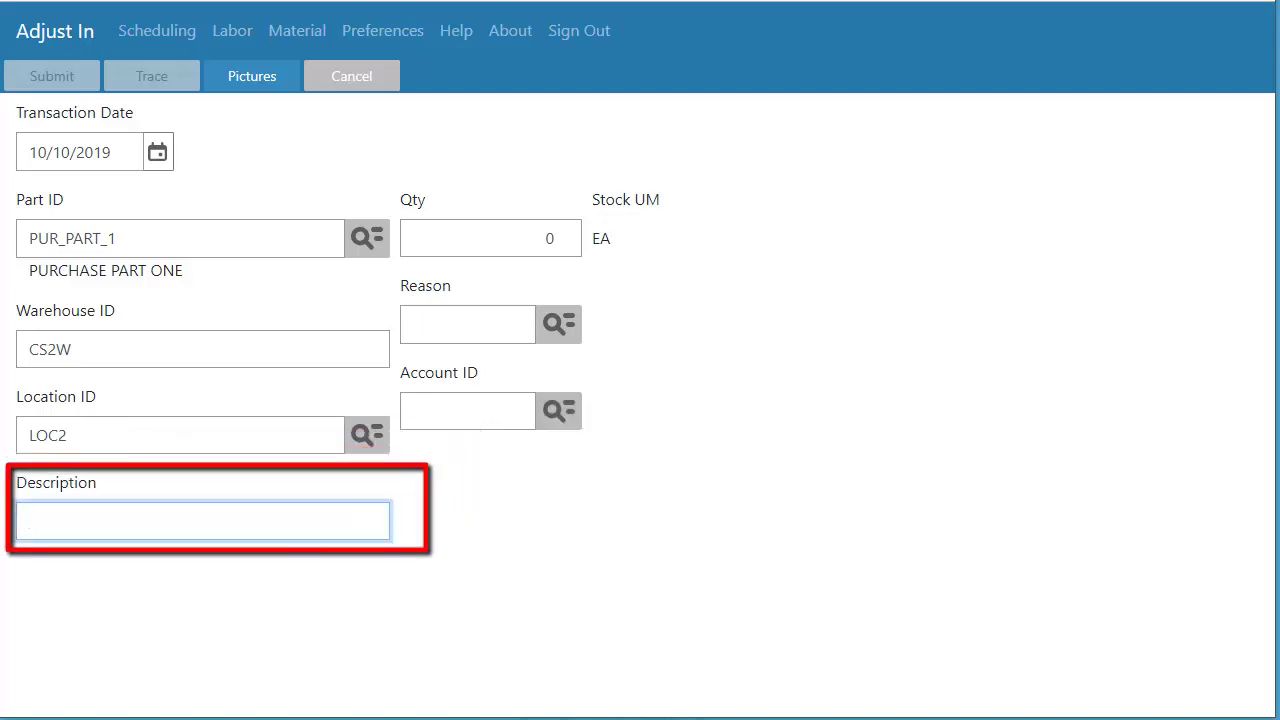
type("Test Adjustment")
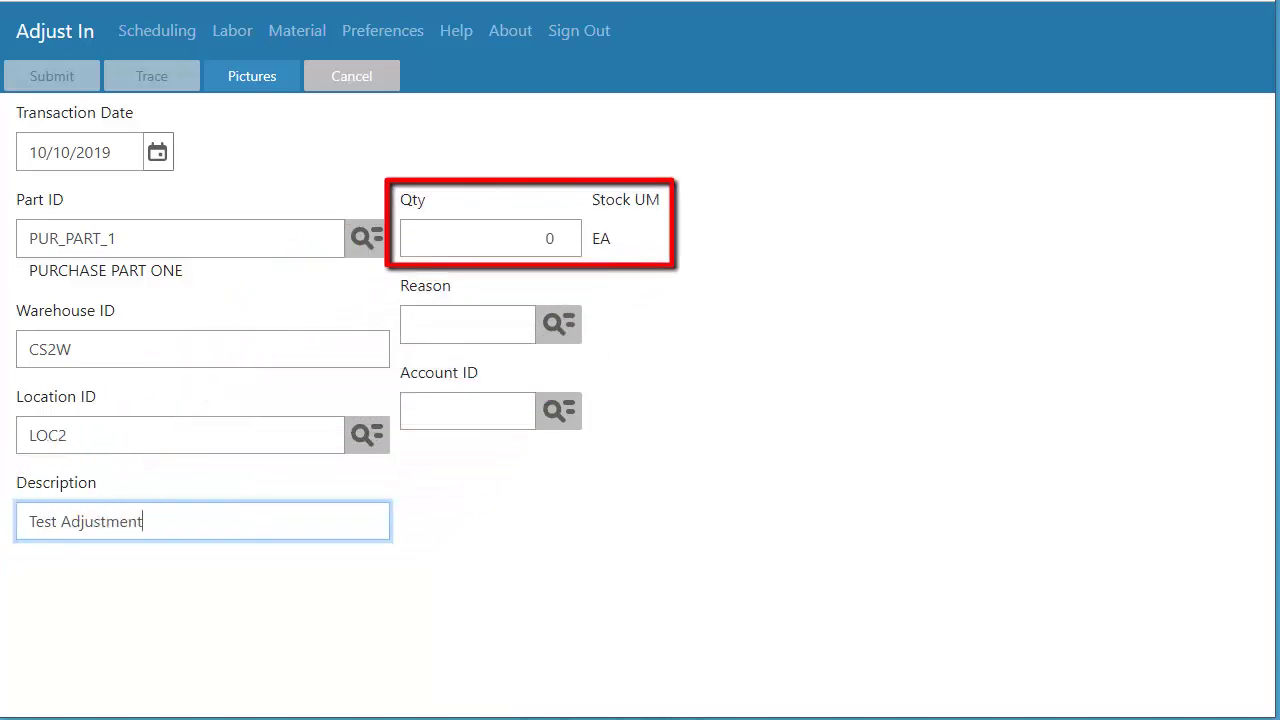
double_click(546, 238)
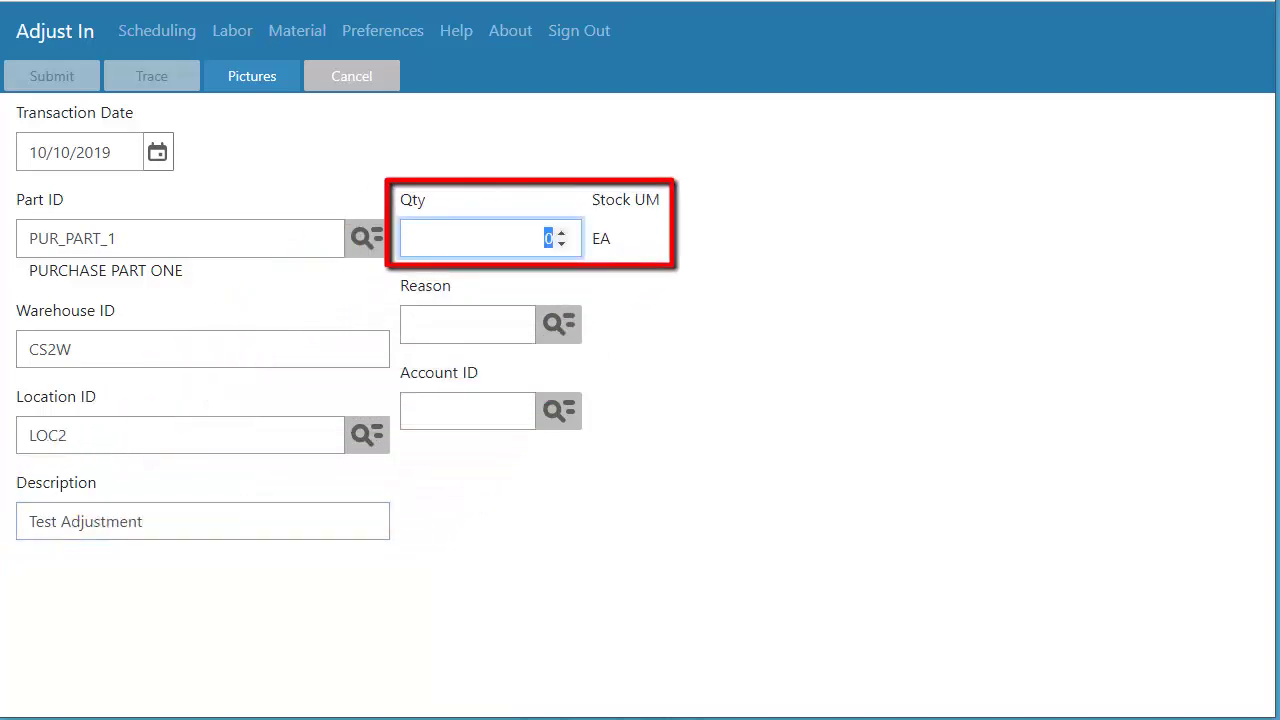
type("1")
left_click(467, 324)
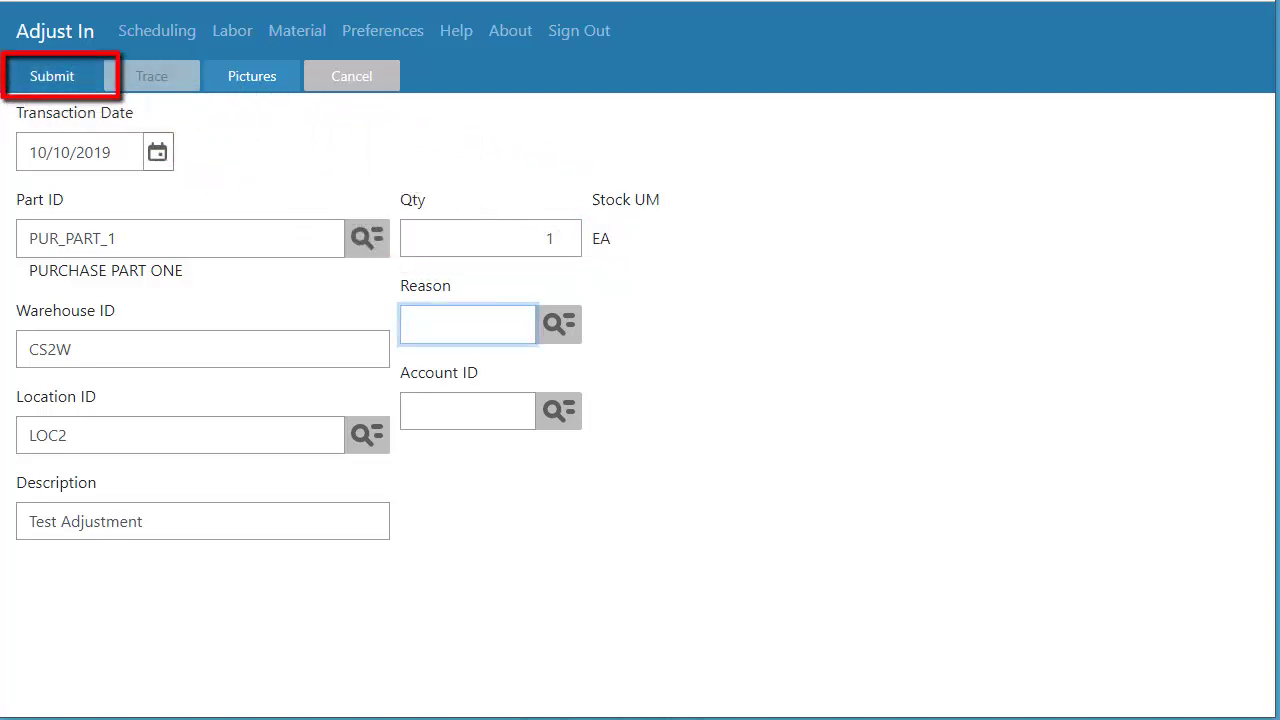
left_click(52, 76)
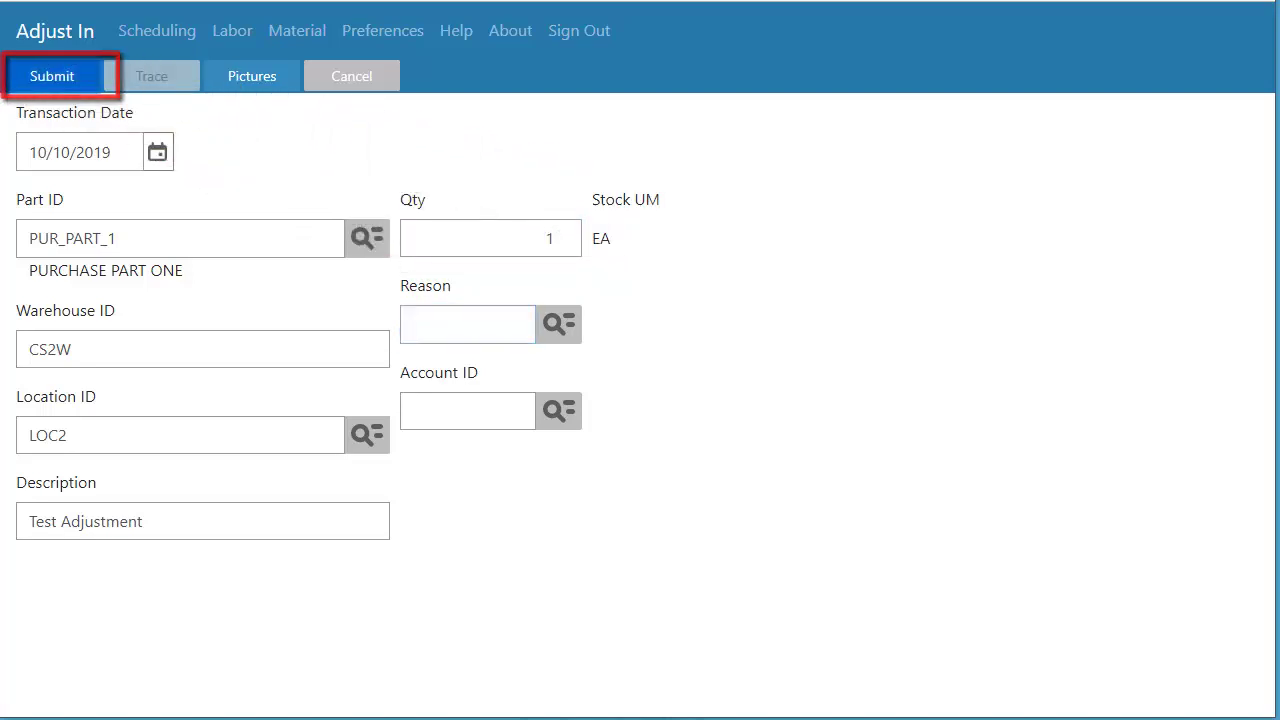
Step: Paste TRACE_PUR_1 as the Part ID of a new Adjust In transaction and view the part's picture
left_click(160, 237)
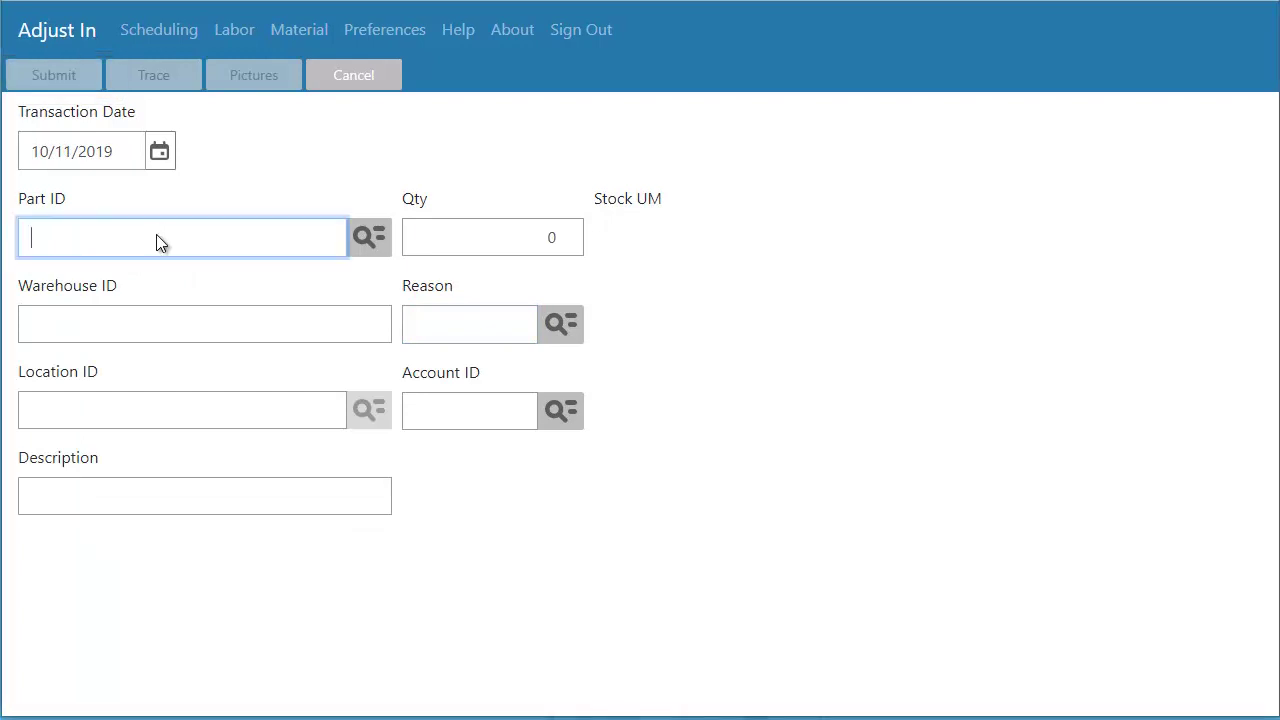
right_click(156, 242)
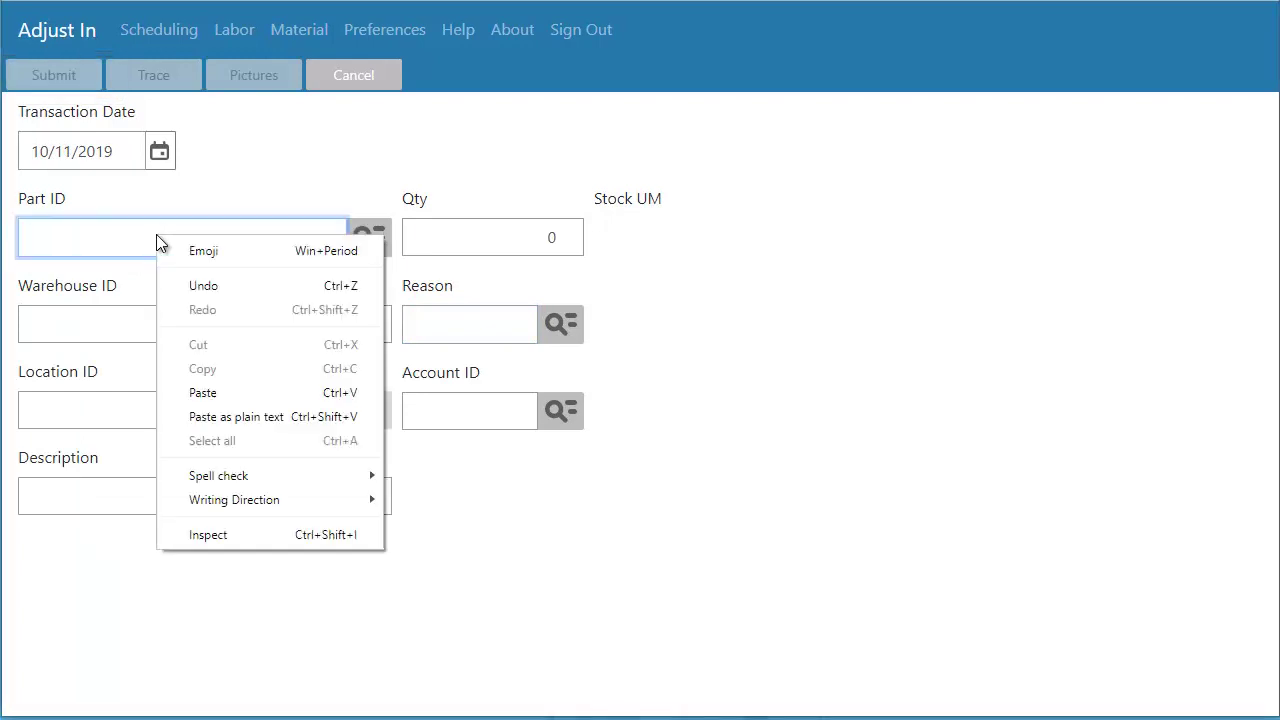
left_click(209, 392)
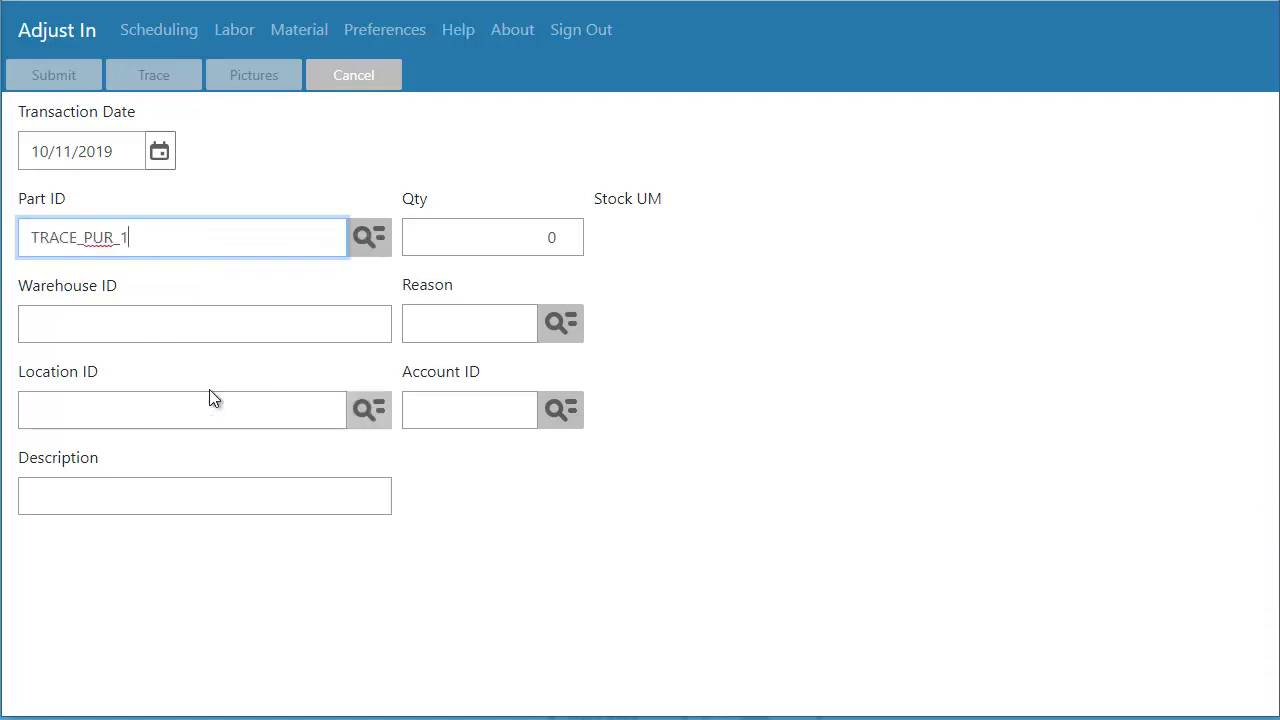
left_click(195, 279)
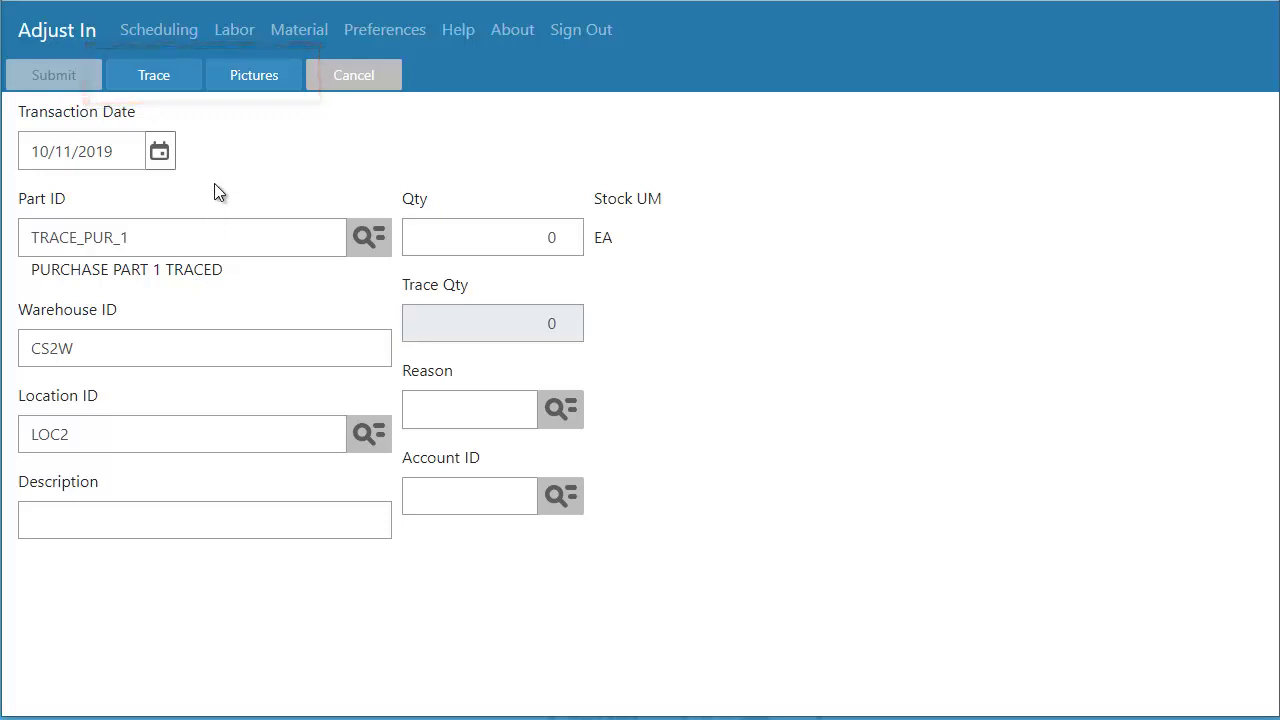
left_click(243, 80)
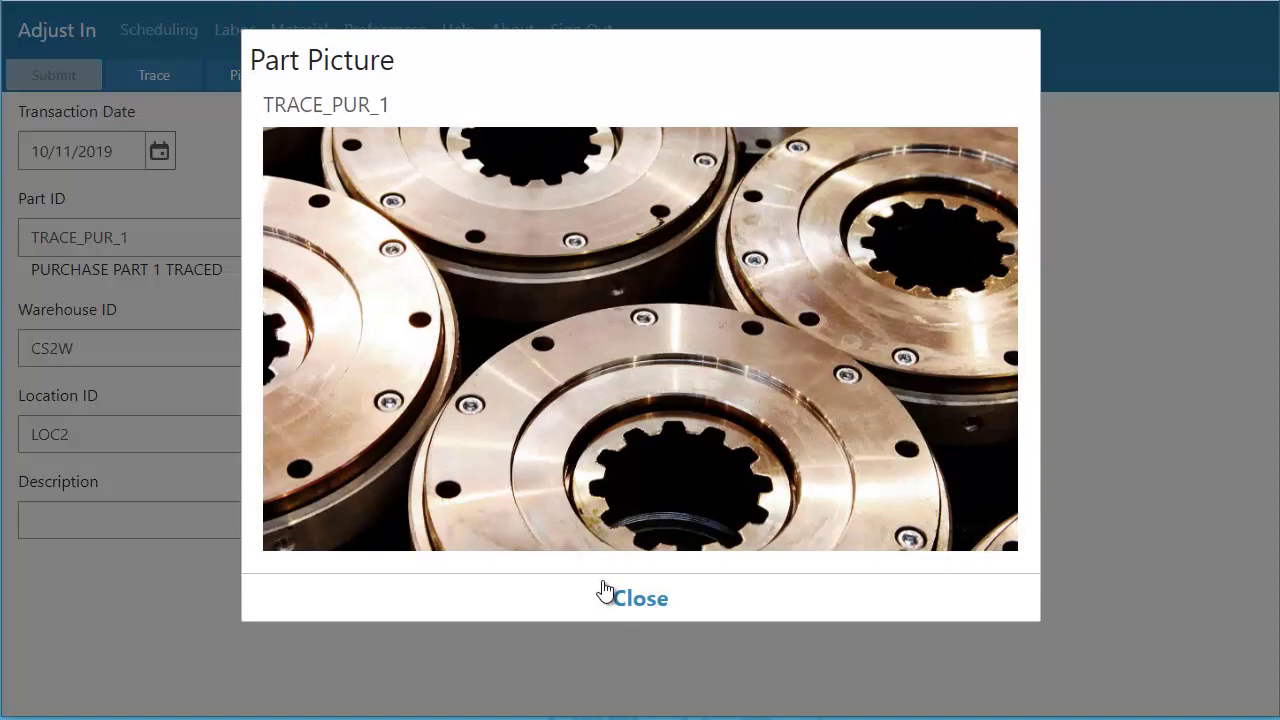
left_click(610, 598)
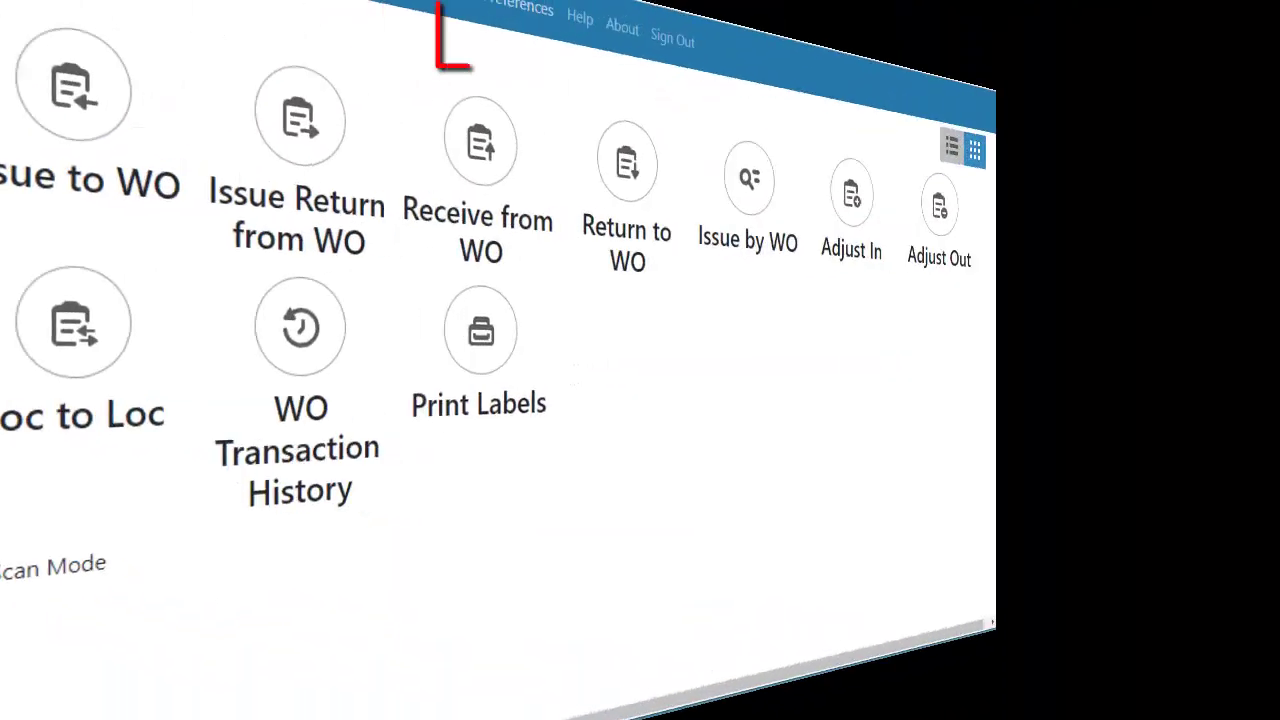
Step: Start an Issue to WO transaction and select the work order for part S3 - SCHEDULING PART THREE
left_click(515, 8)
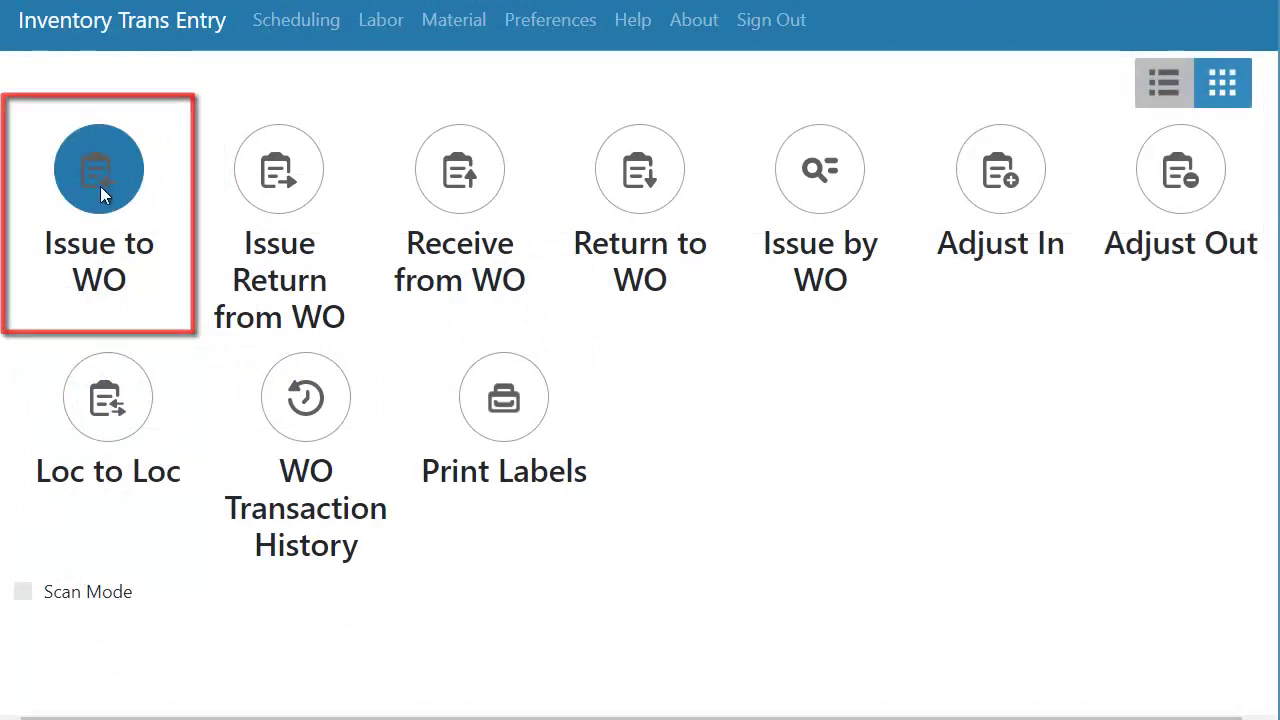
left_click(100, 186)
left_click(340, 228)
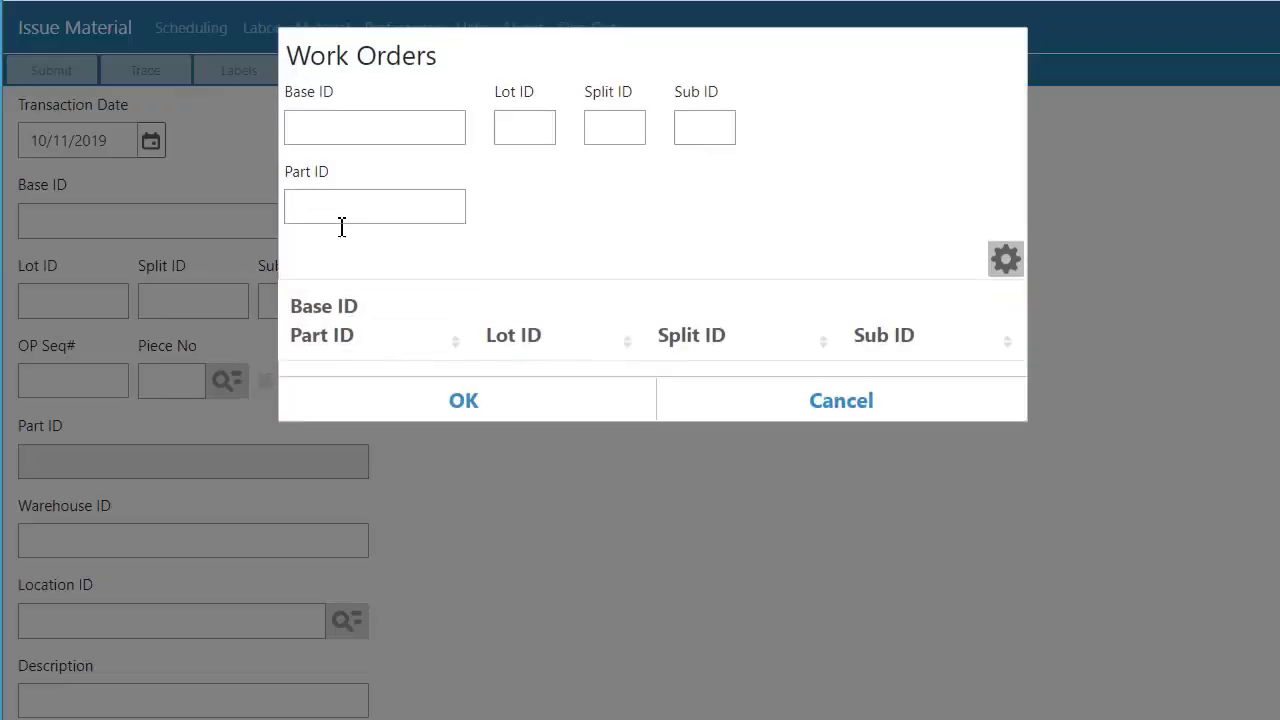
scroll(1005, 656, "down", 4)
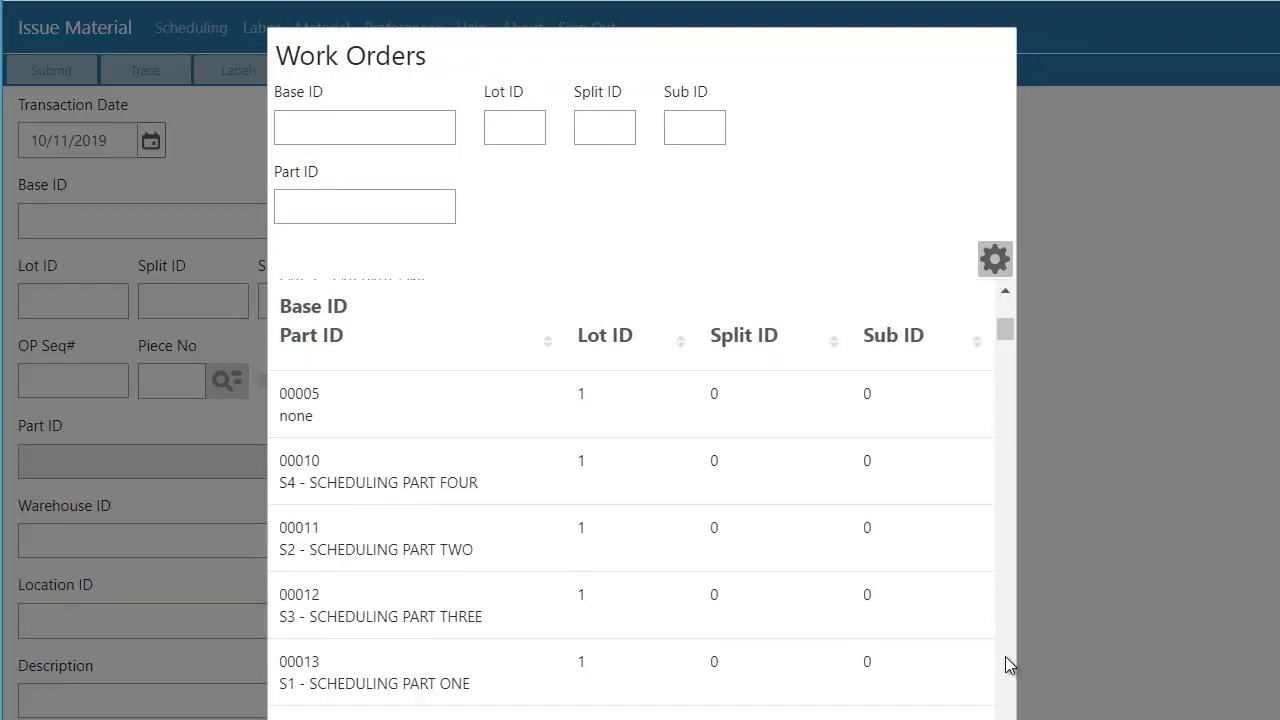
left_click(679, 621)
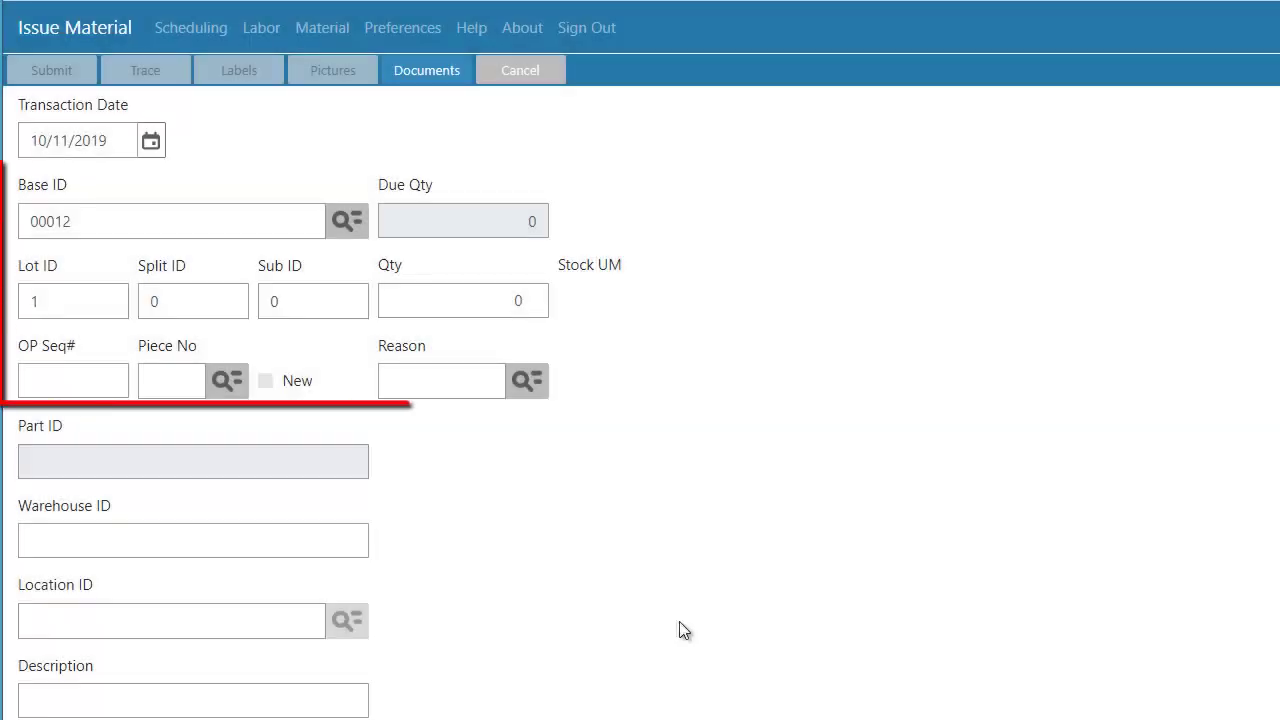
Step: Set the operation sequence to 20 and choose the piece 10 requirement for PUR_PART_1
left_click(111, 375)
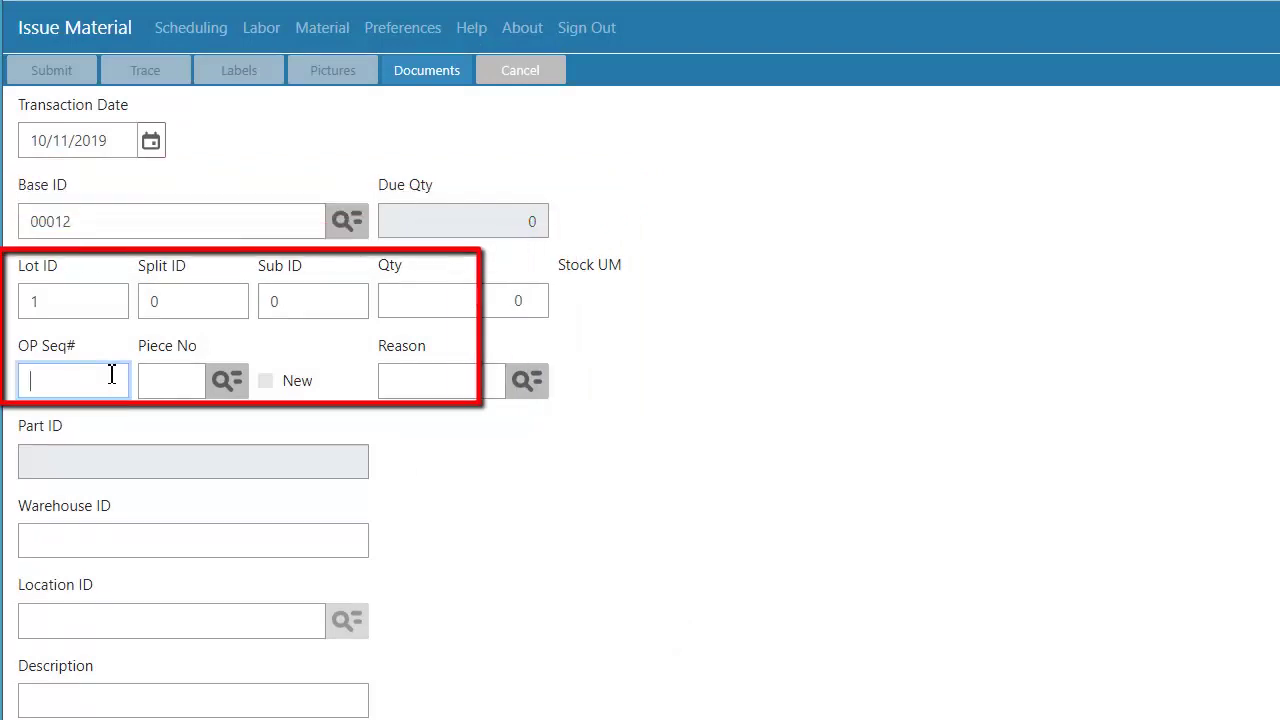
type("20")
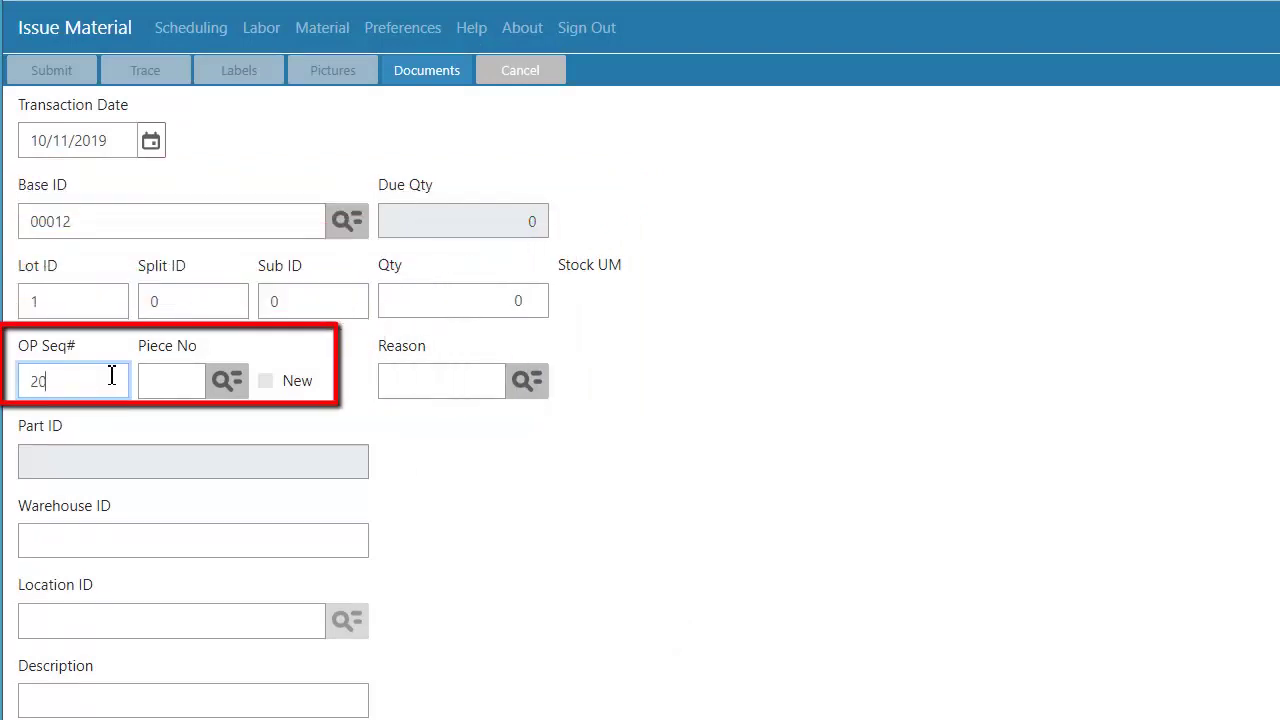
left_click(235, 385)
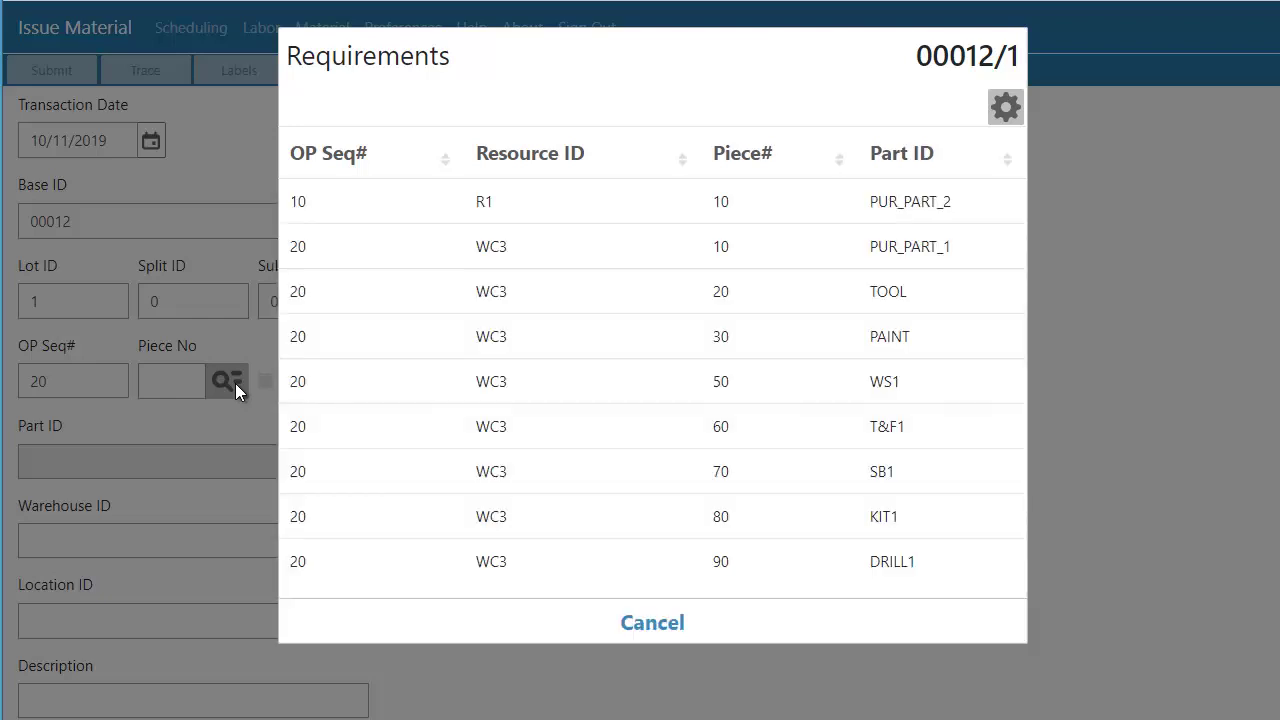
left_click(407, 257)
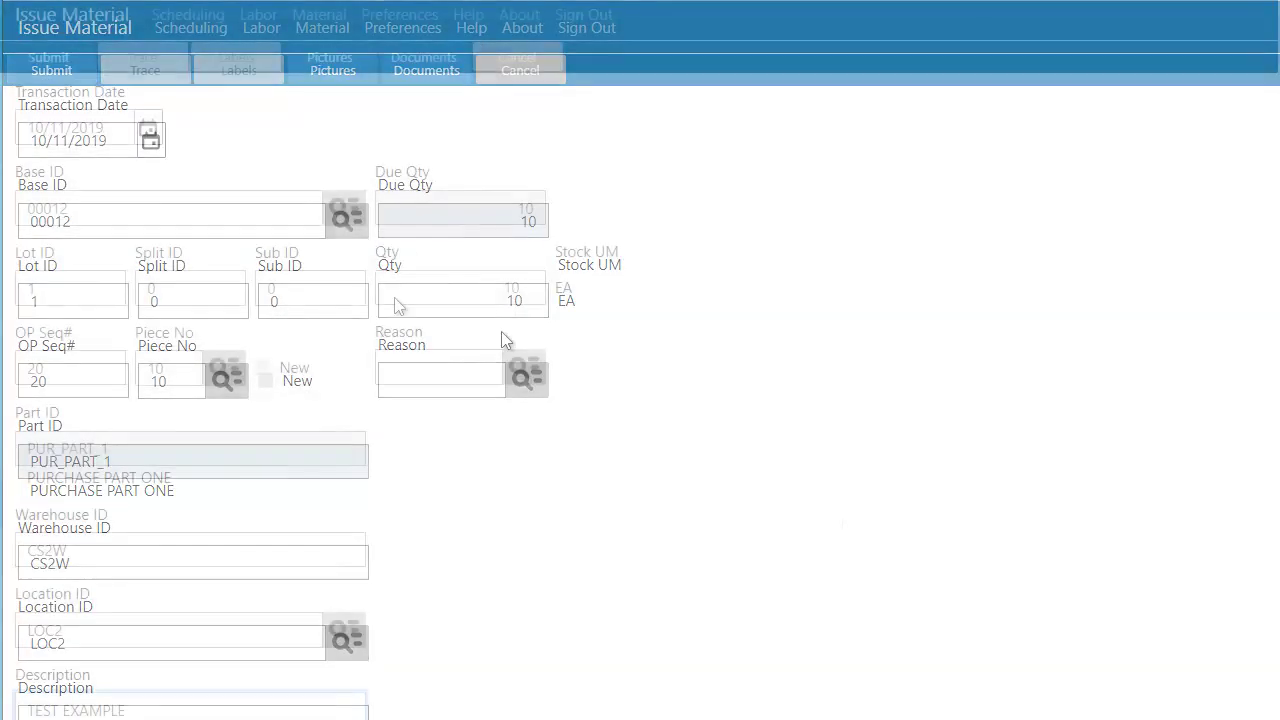
Step: Submit the material issue for PUR_PART_1 and confirm the transaction
left_click(40, 60)
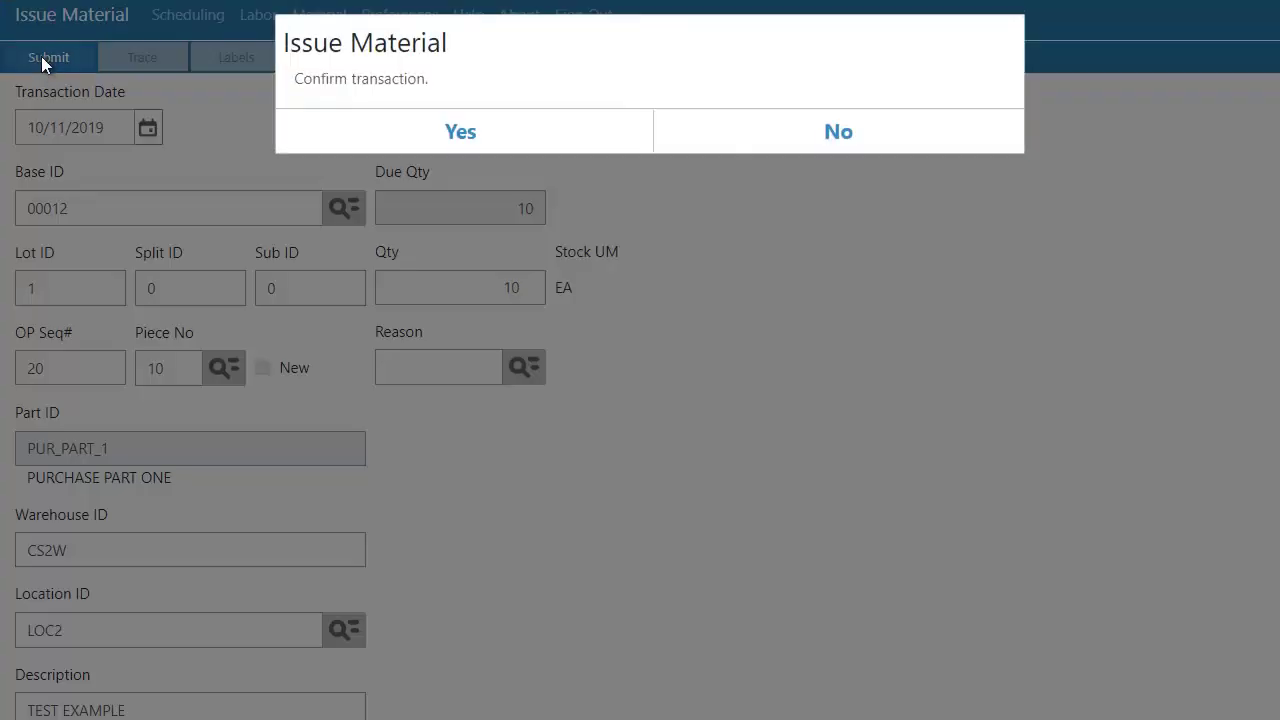
left_click(463, 137)
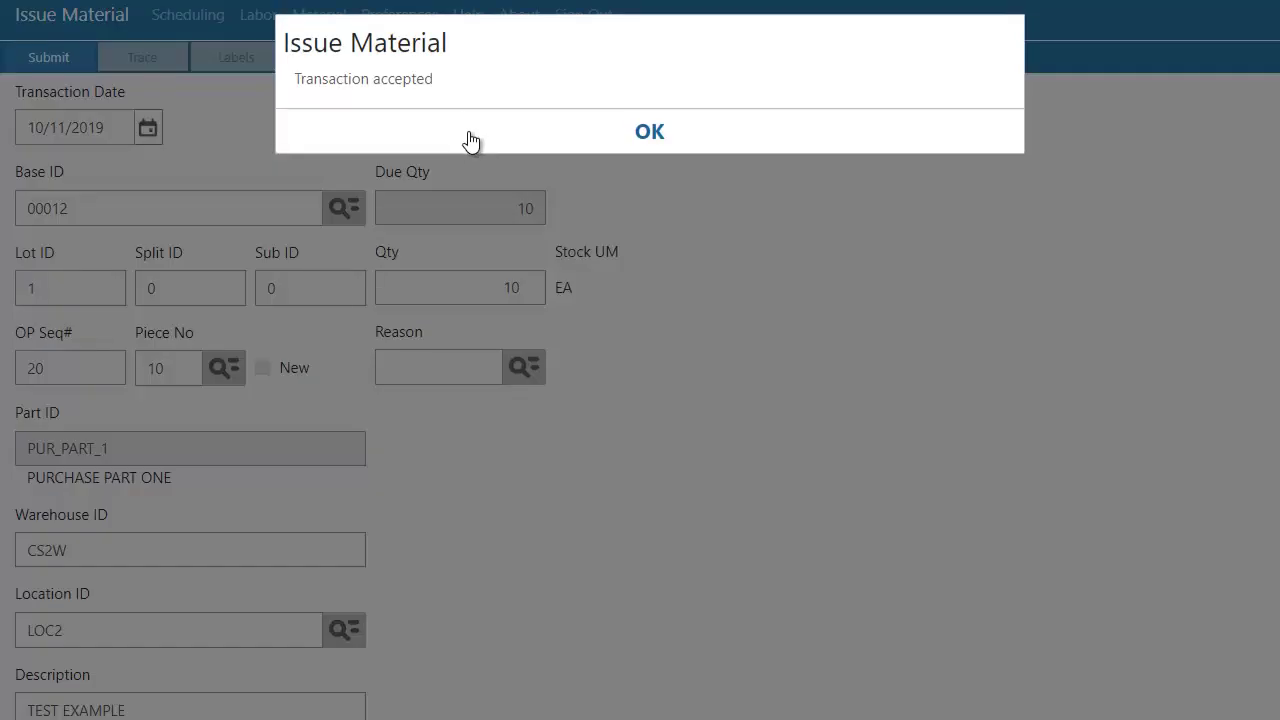
left_click(470, 138)
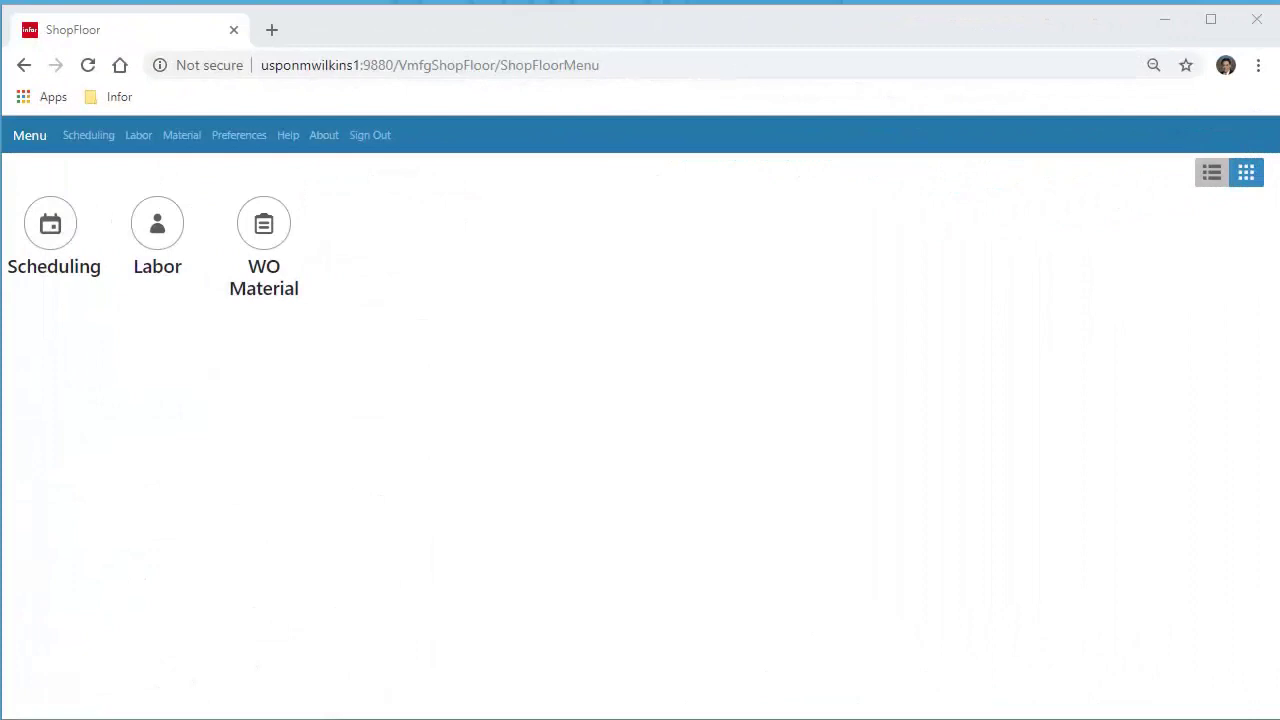
Step: Enable Scan Mode for the work order material transactions and enter %ISSUE% to start issuing material
left_click(264, 223)
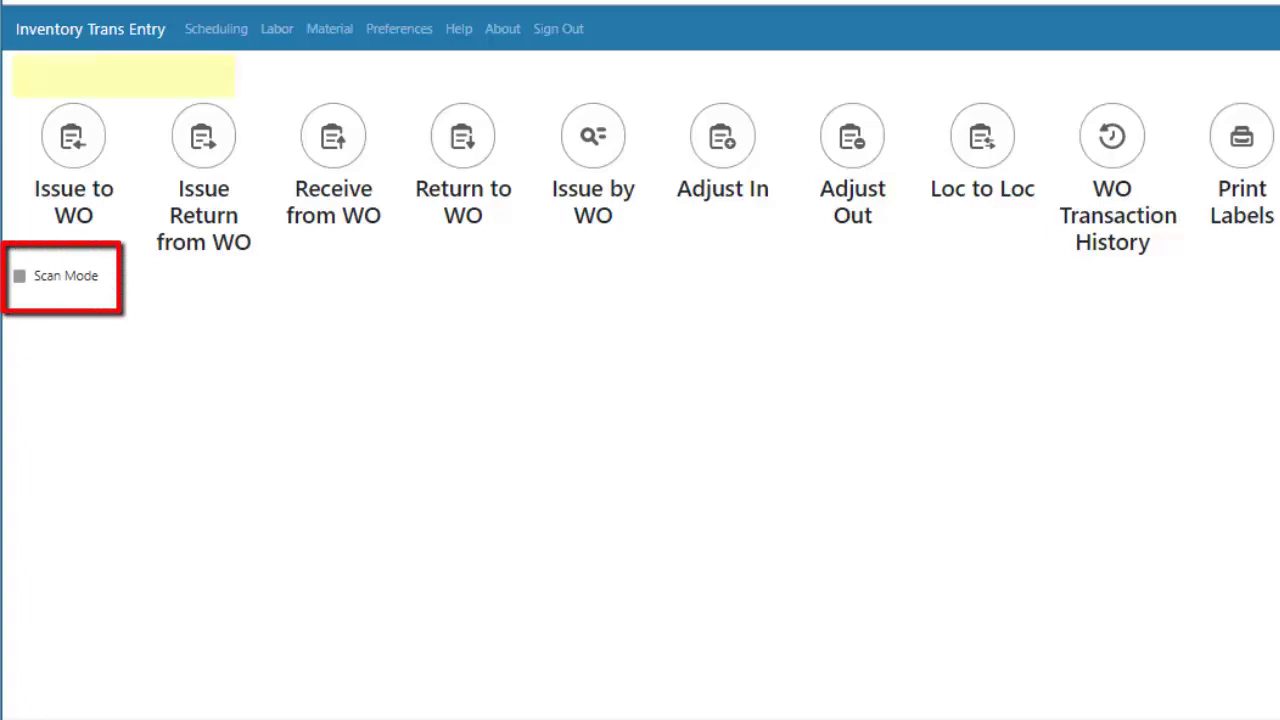
left_click(19, 276)
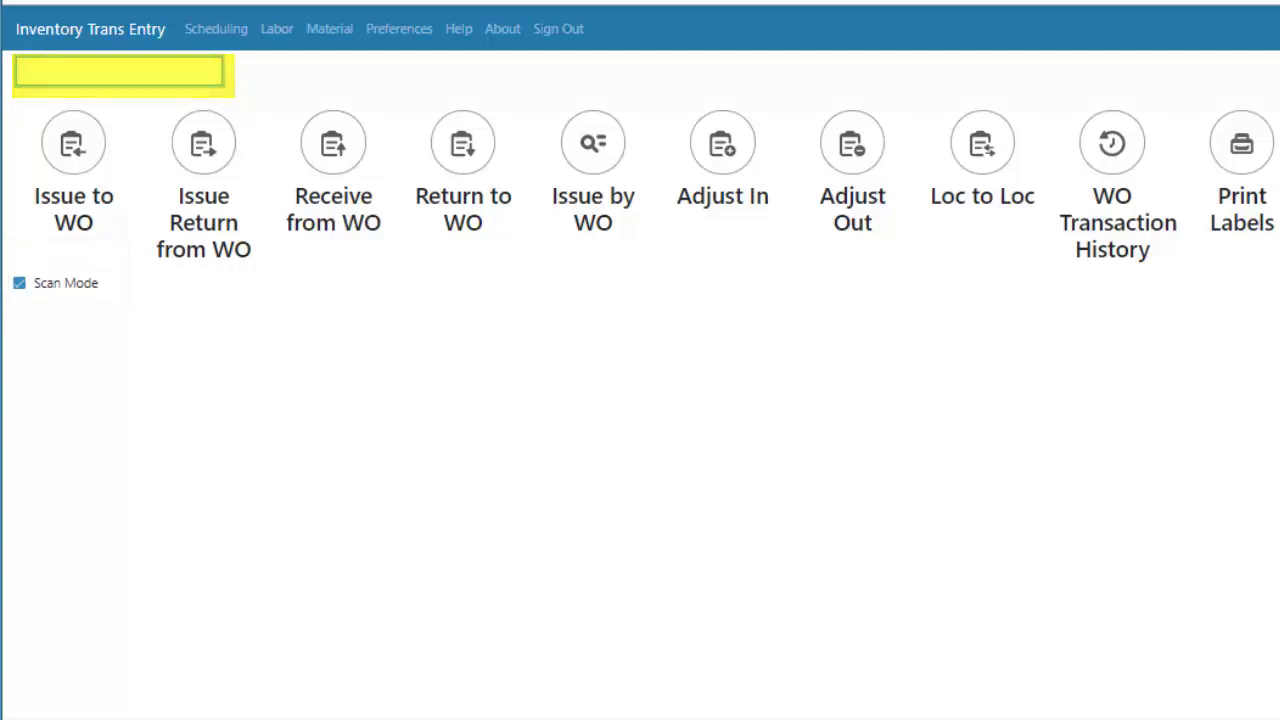
type("%ISSUE%")
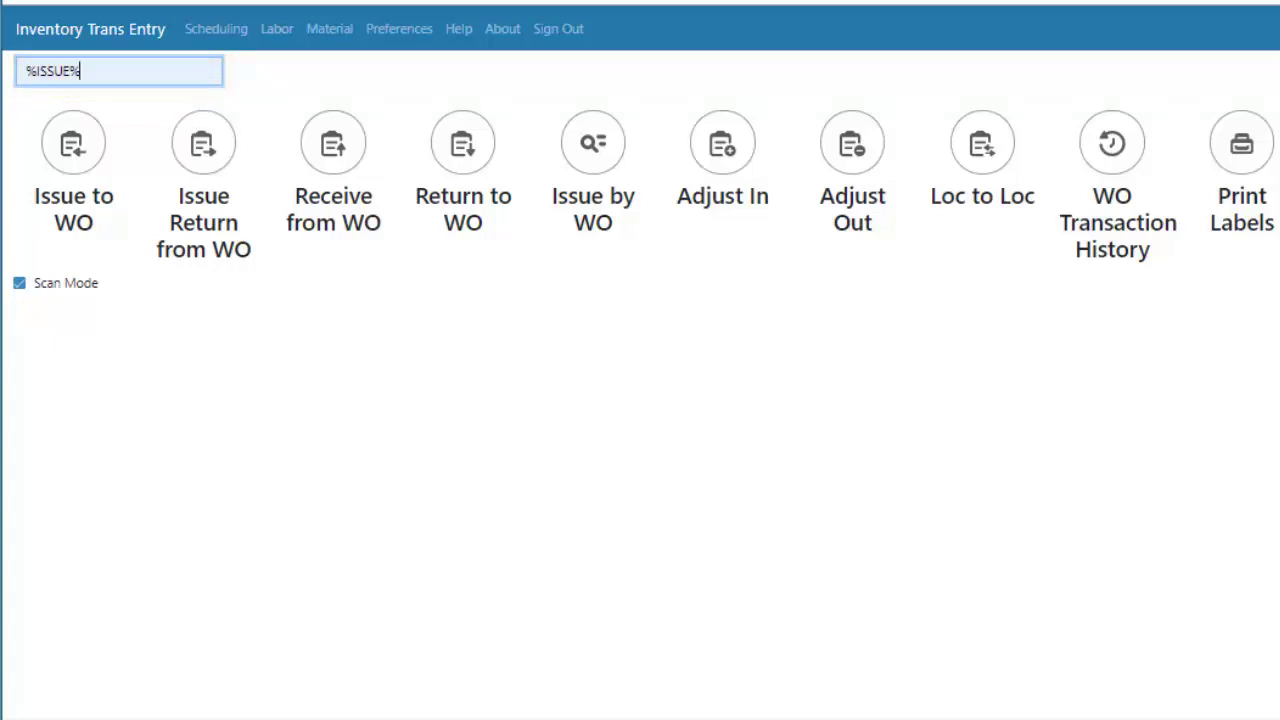
key("Return")
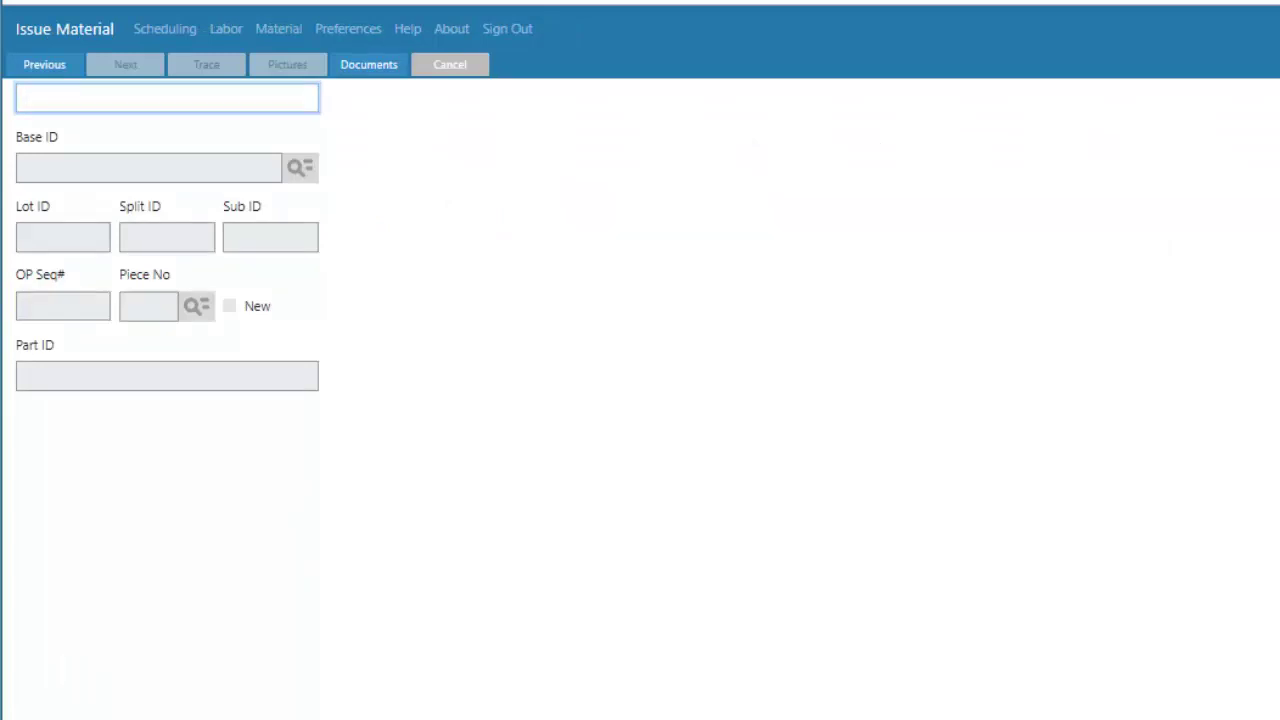
Step: Enter the work order with lot 1 and operation sequence 10 by scan, accepting warehouse CS2W and location LOC2
key("Return")
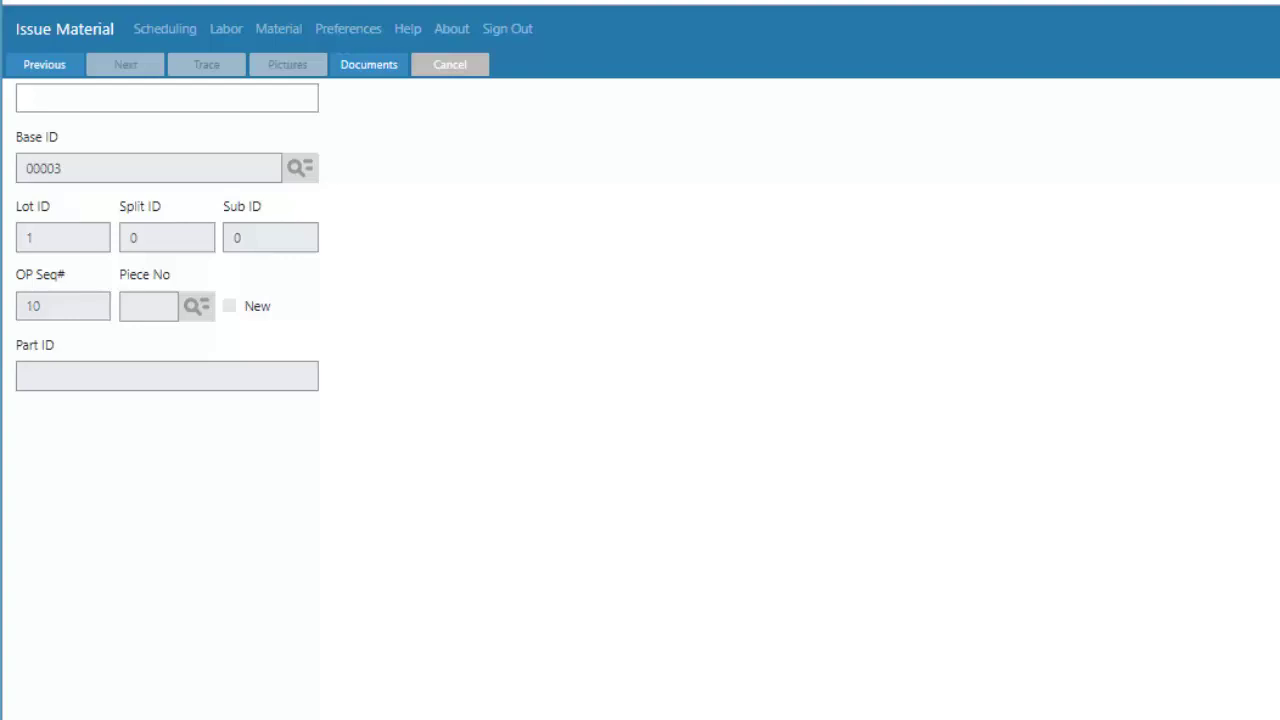
key("Return")
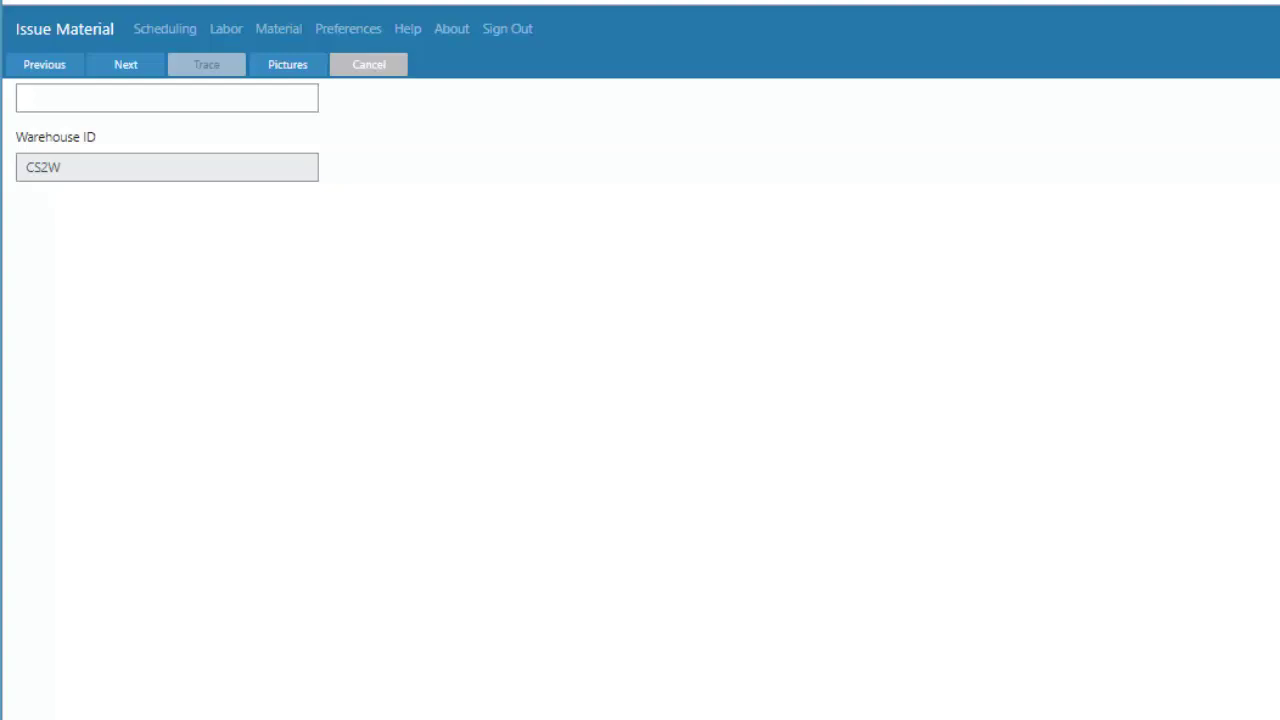
key("Return")
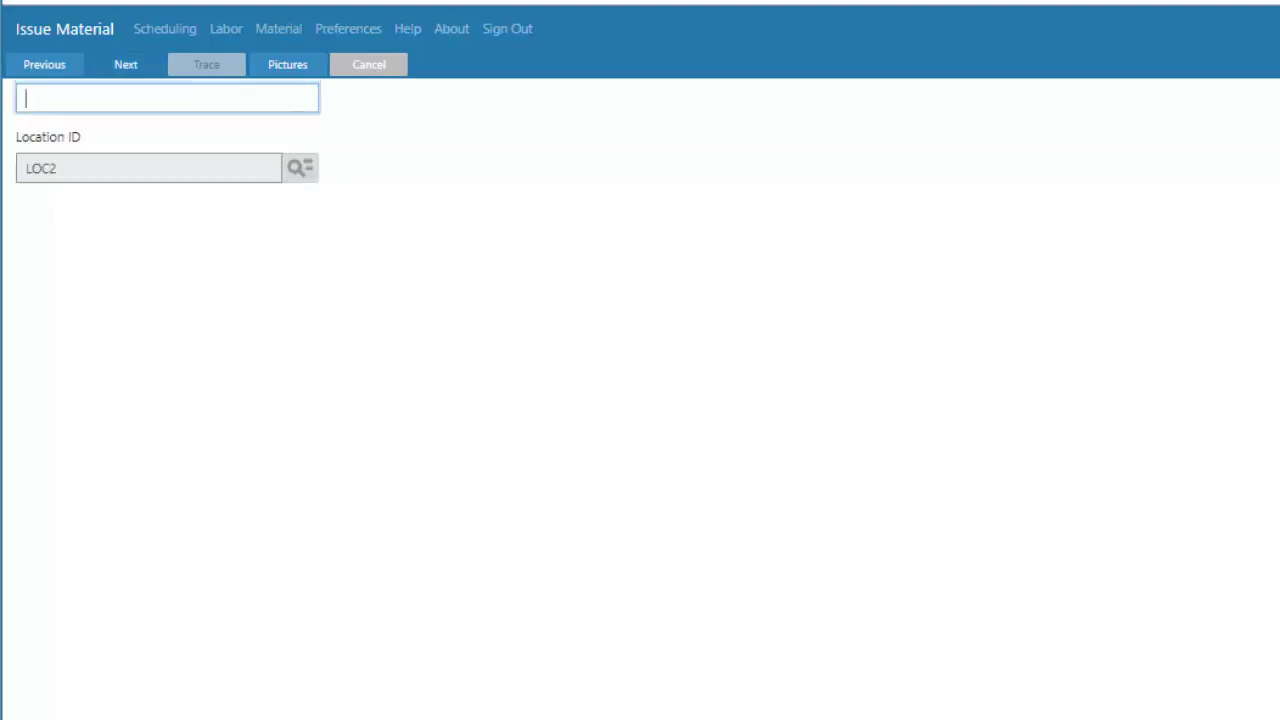
key("Return")
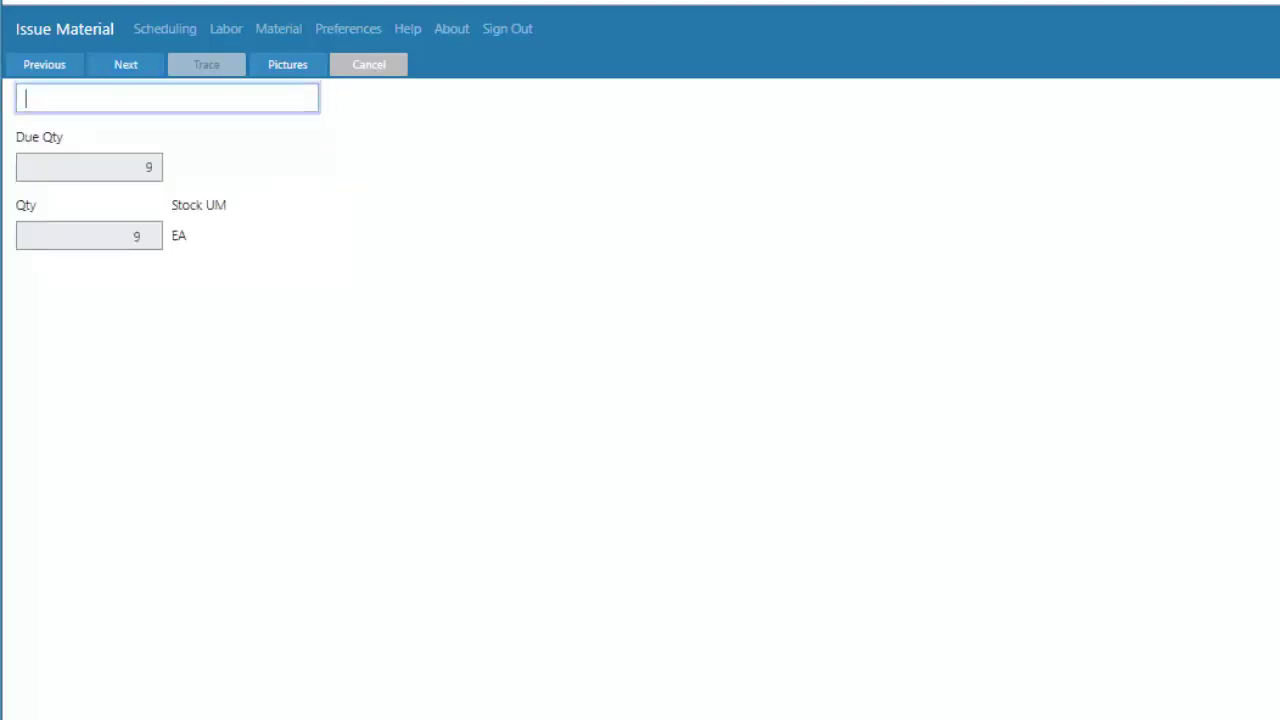
Step: Set the issue quantity to 1 and proceed to the reason entry
type("1")
key("Return")
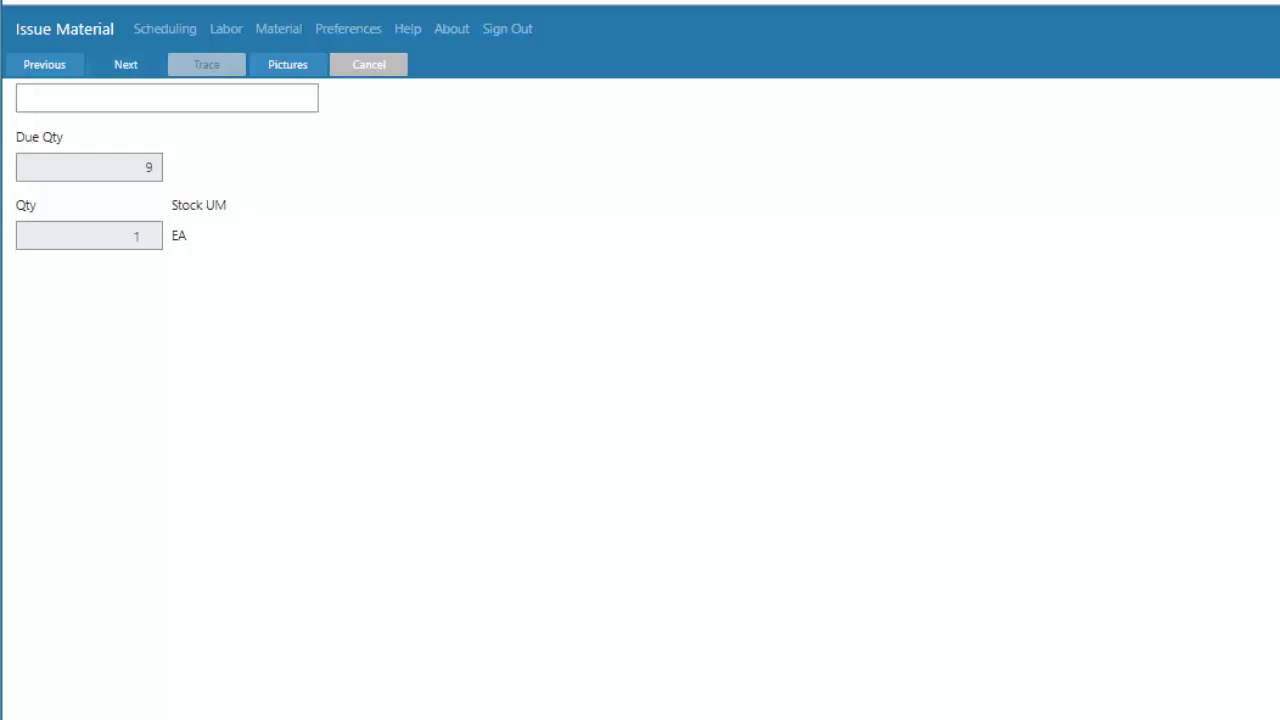
key("Return")
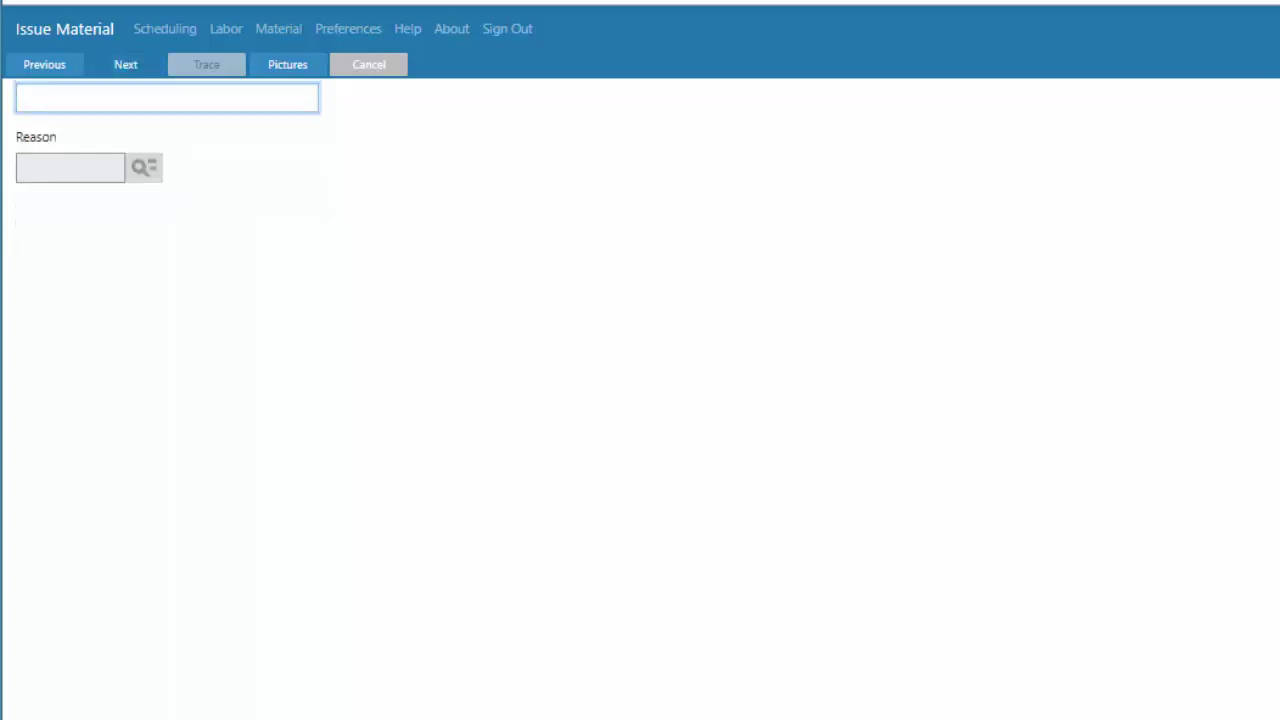
Step: Leave the reason and description blank, complete the scanned material issue, and acknowledge the accepted transaction
key("Return")
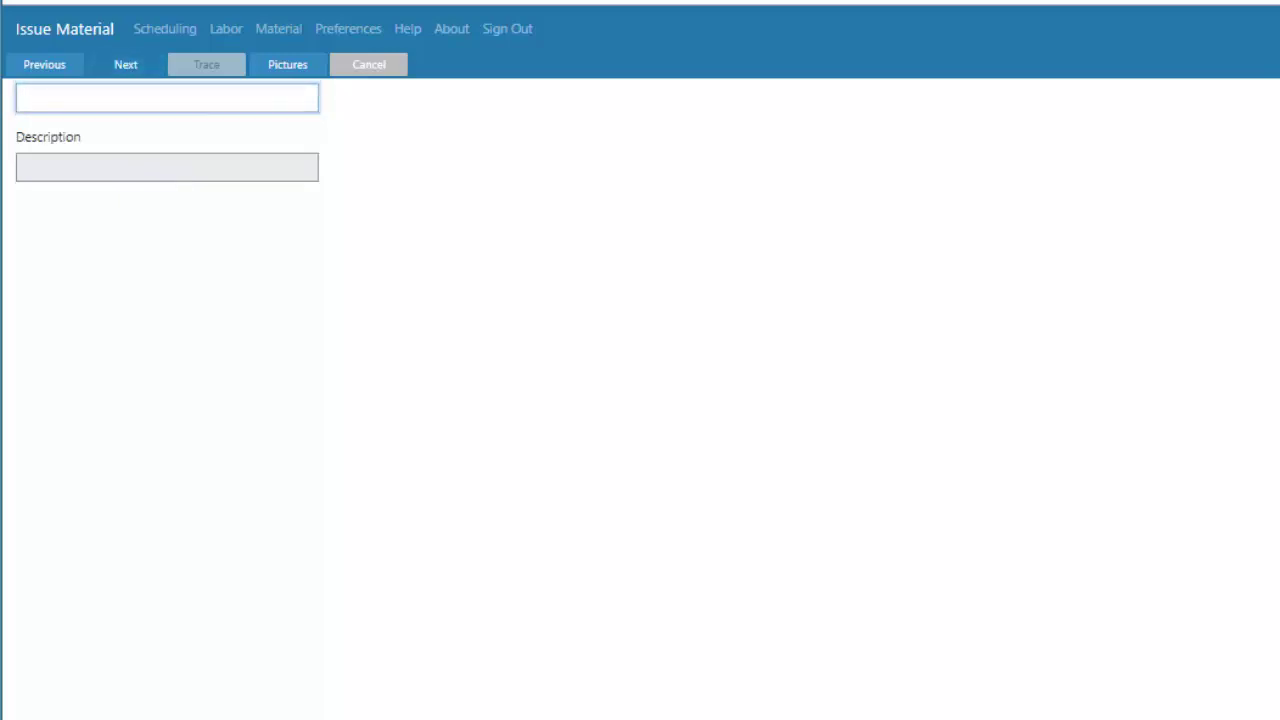
key("Return")
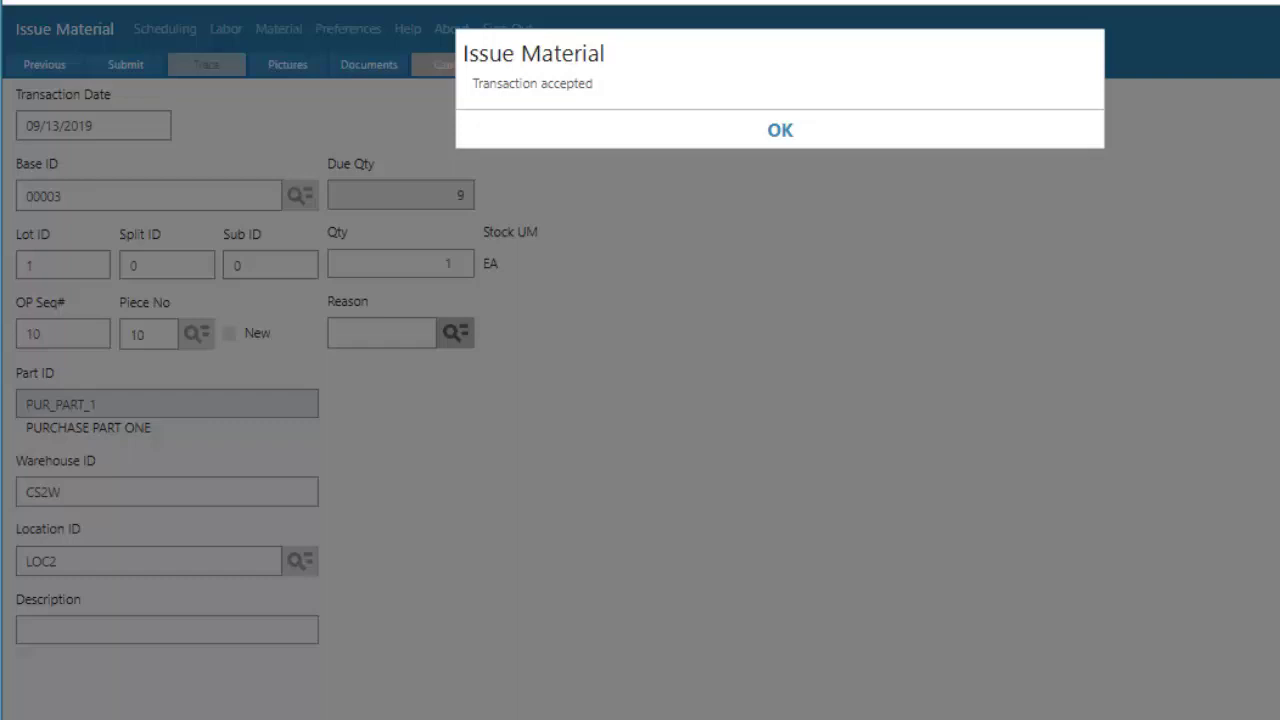
key("Return")
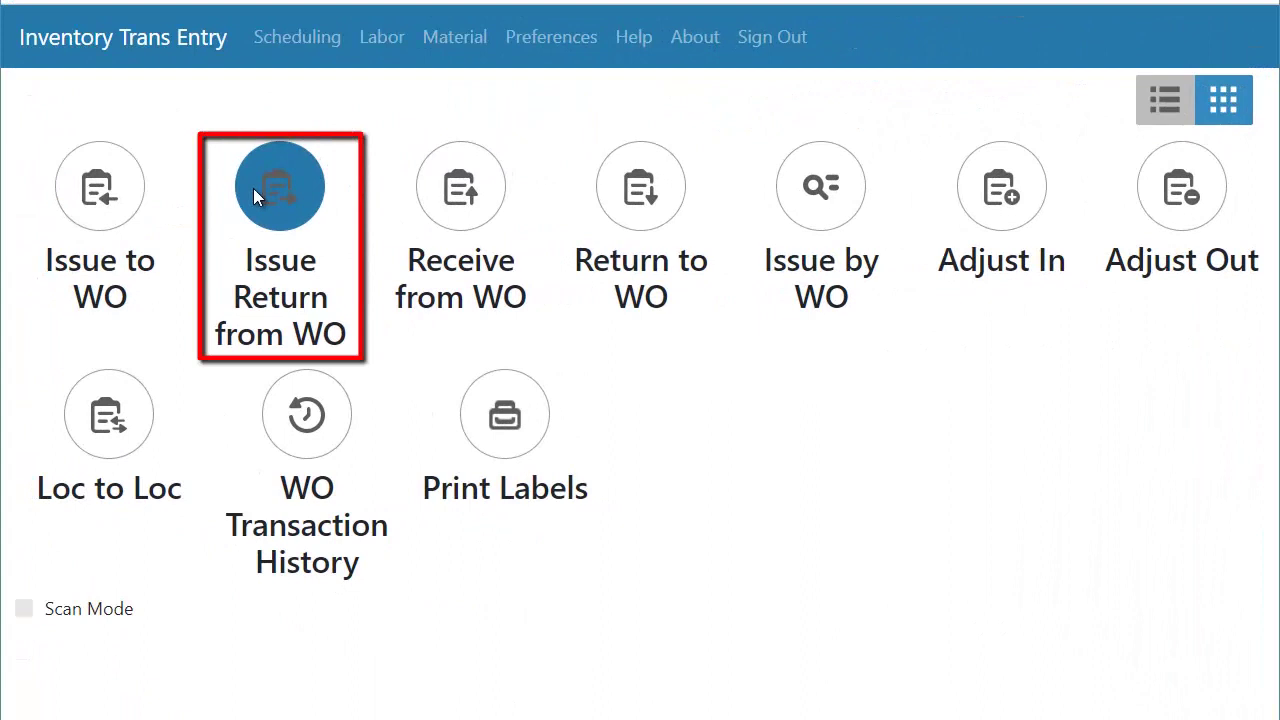
Step: Open the Issue Return from WO transaction
left_click(254, 192)
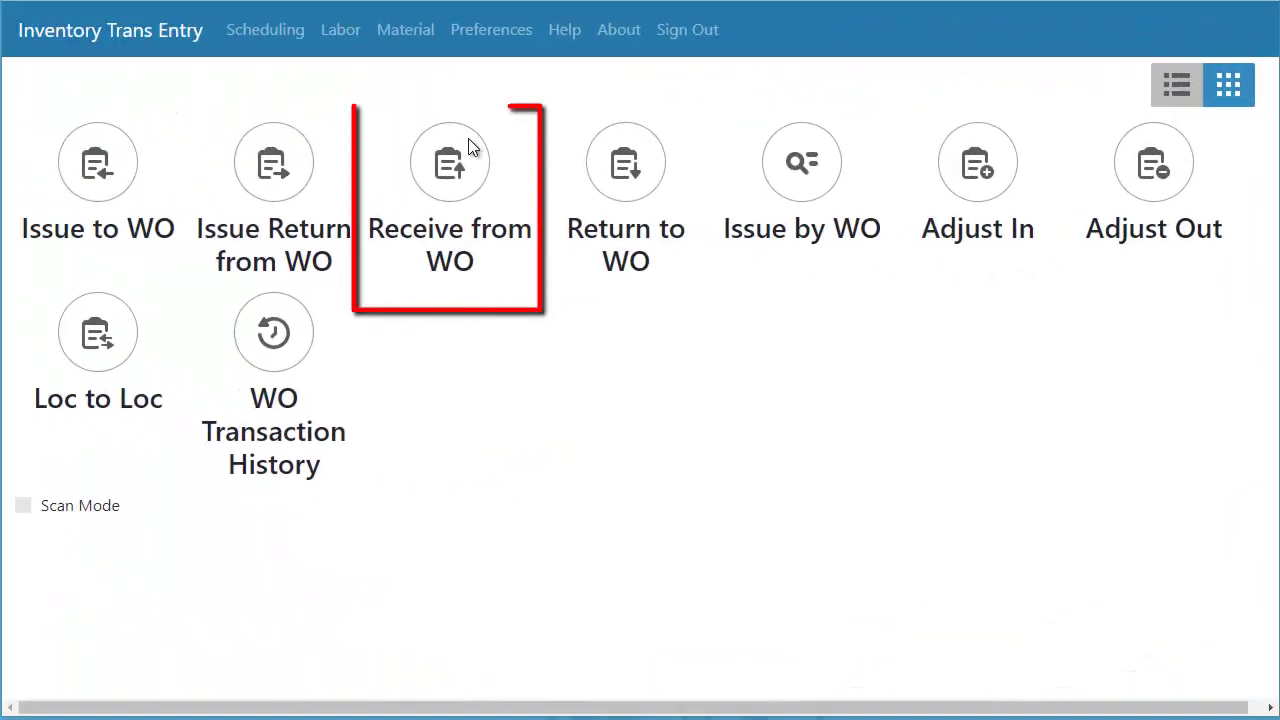
Step: Open Receive from WO and accept a trace for TRACE_FAB1 with TF set to TF6, property 1 set to 1, and comment TRACE
left_click(434, 175)
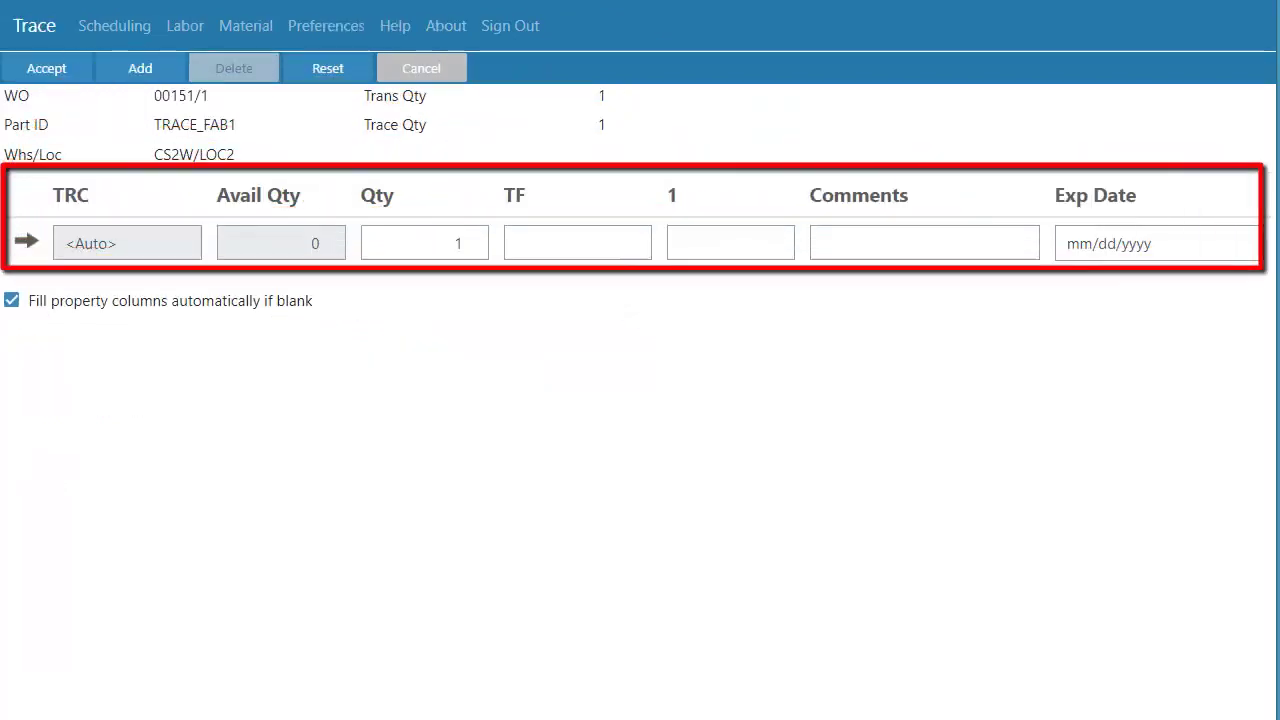
left_click(577, 242)
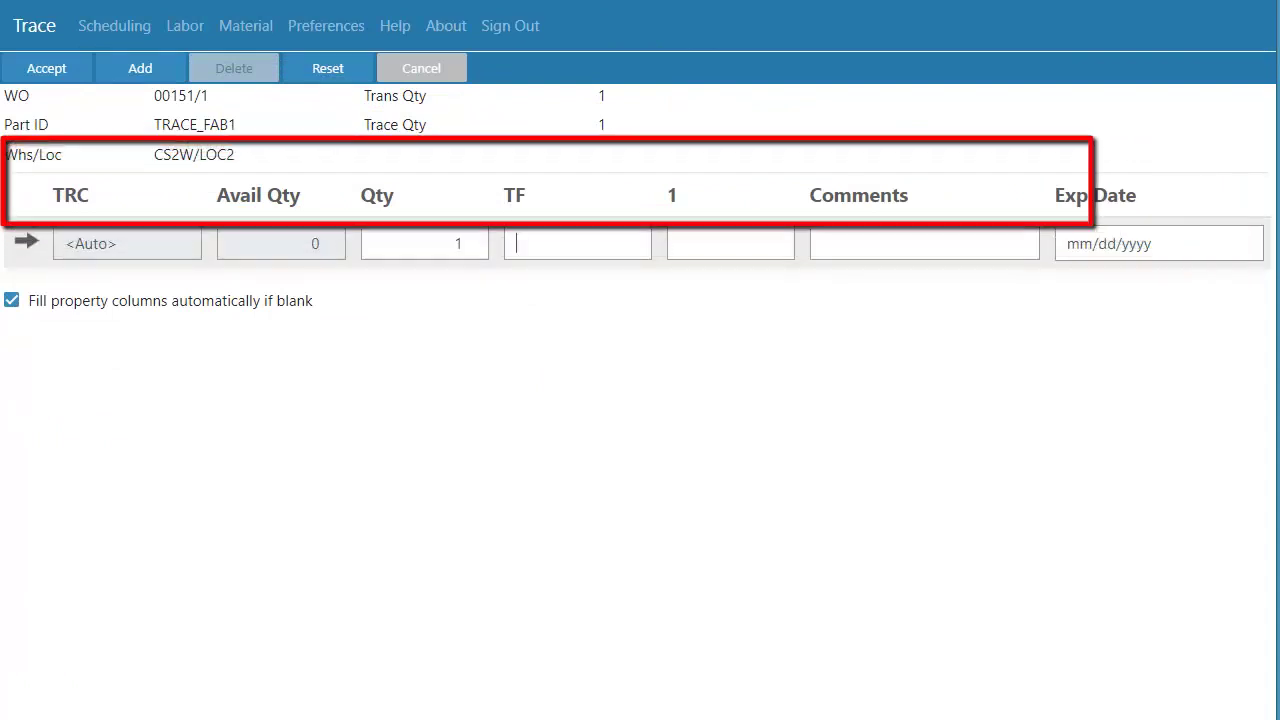
type("TF6")
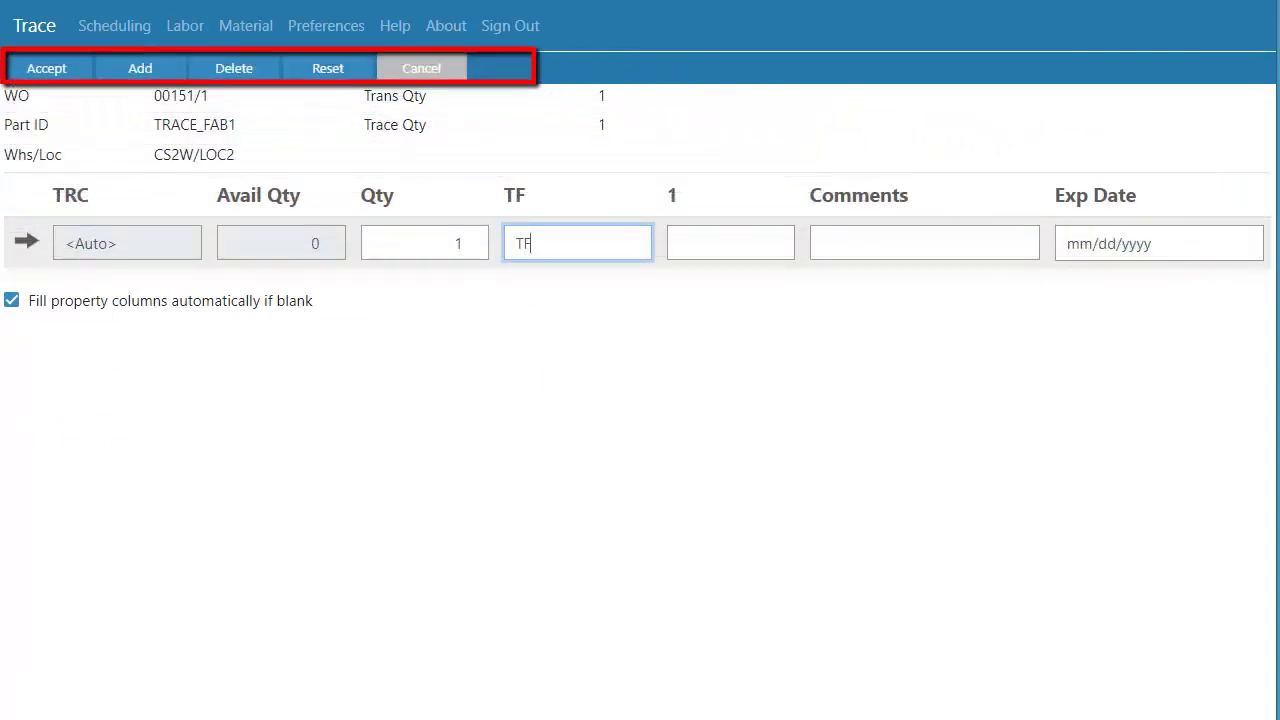
key("Tab")
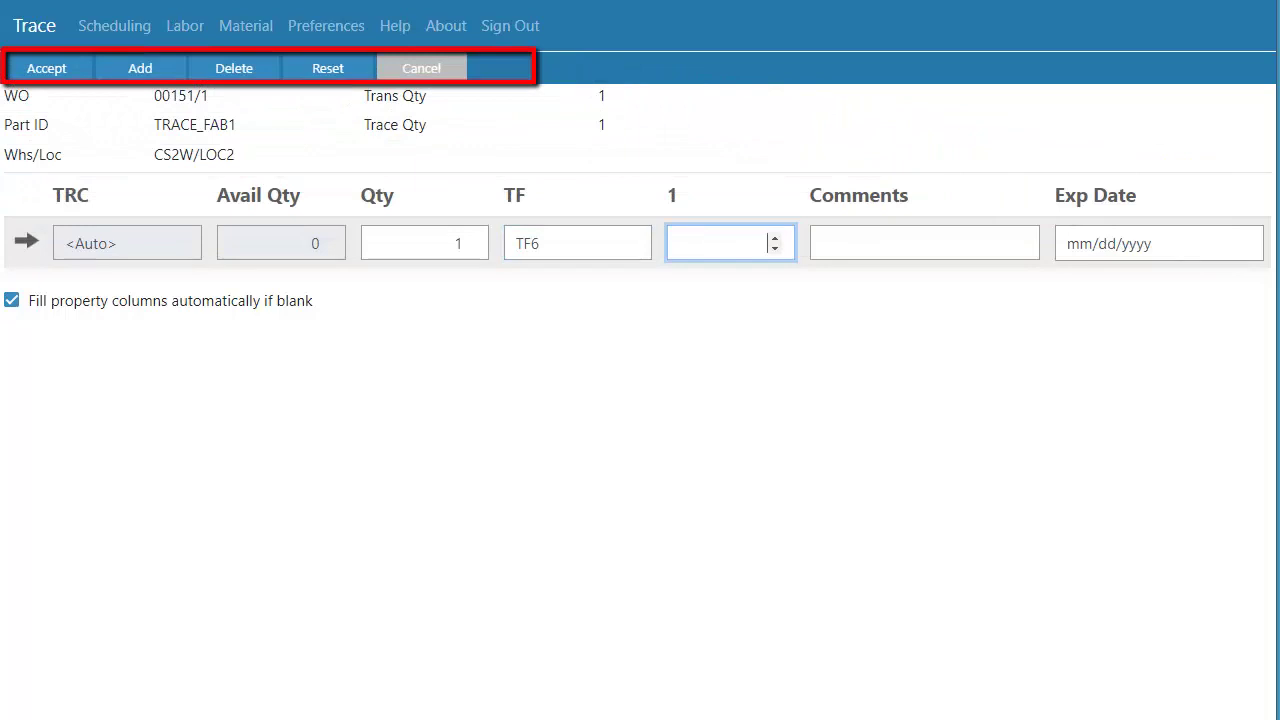
type("1")
key("Tab")
type("TRACE")
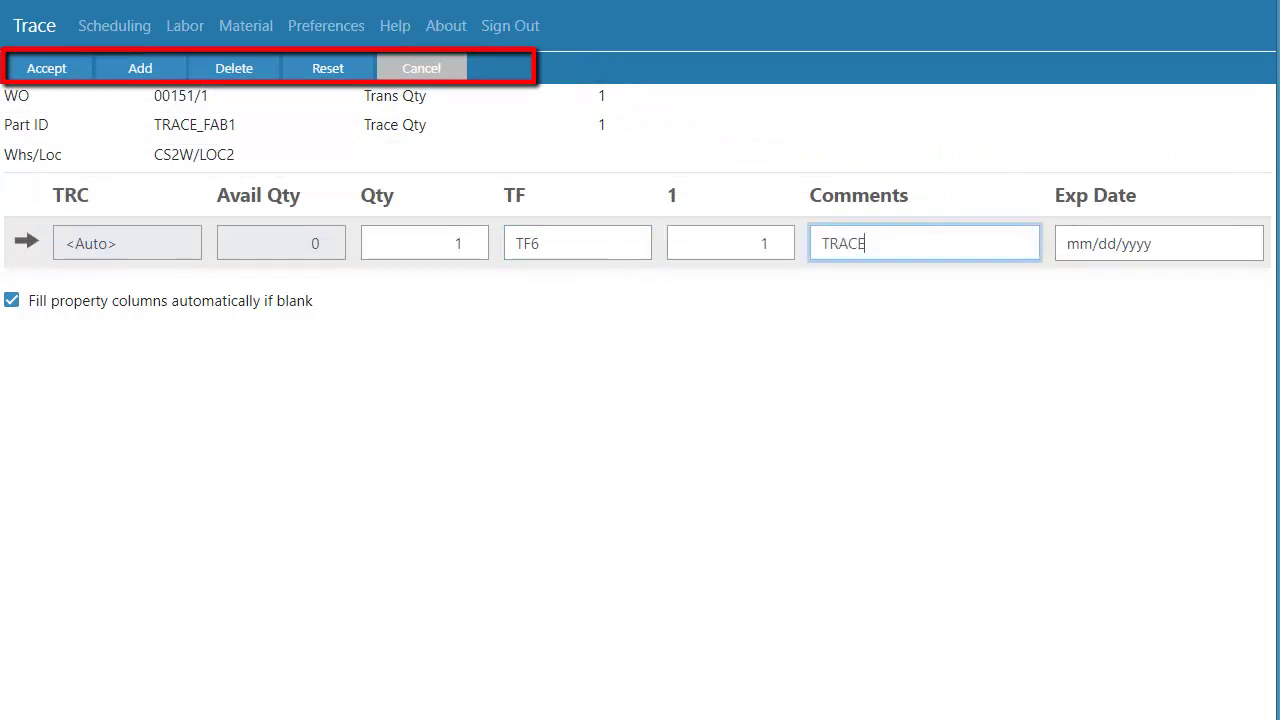
key("Tab")
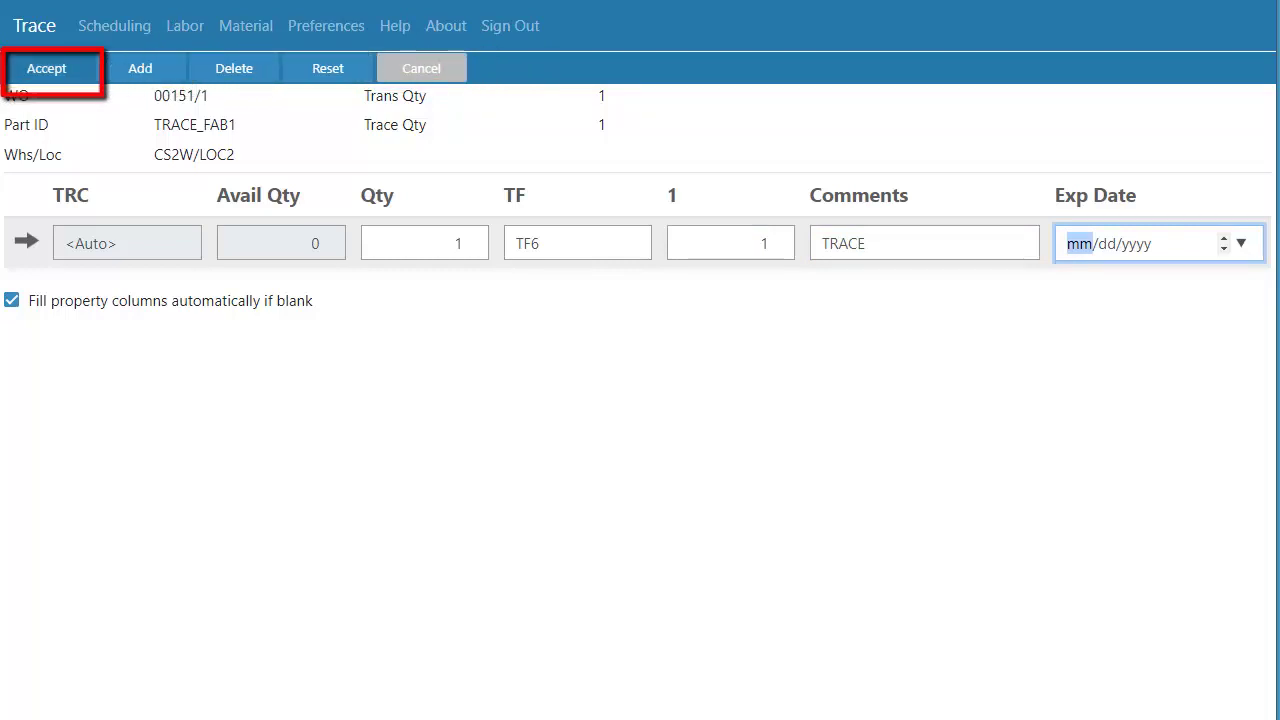
left_click(47, 68)
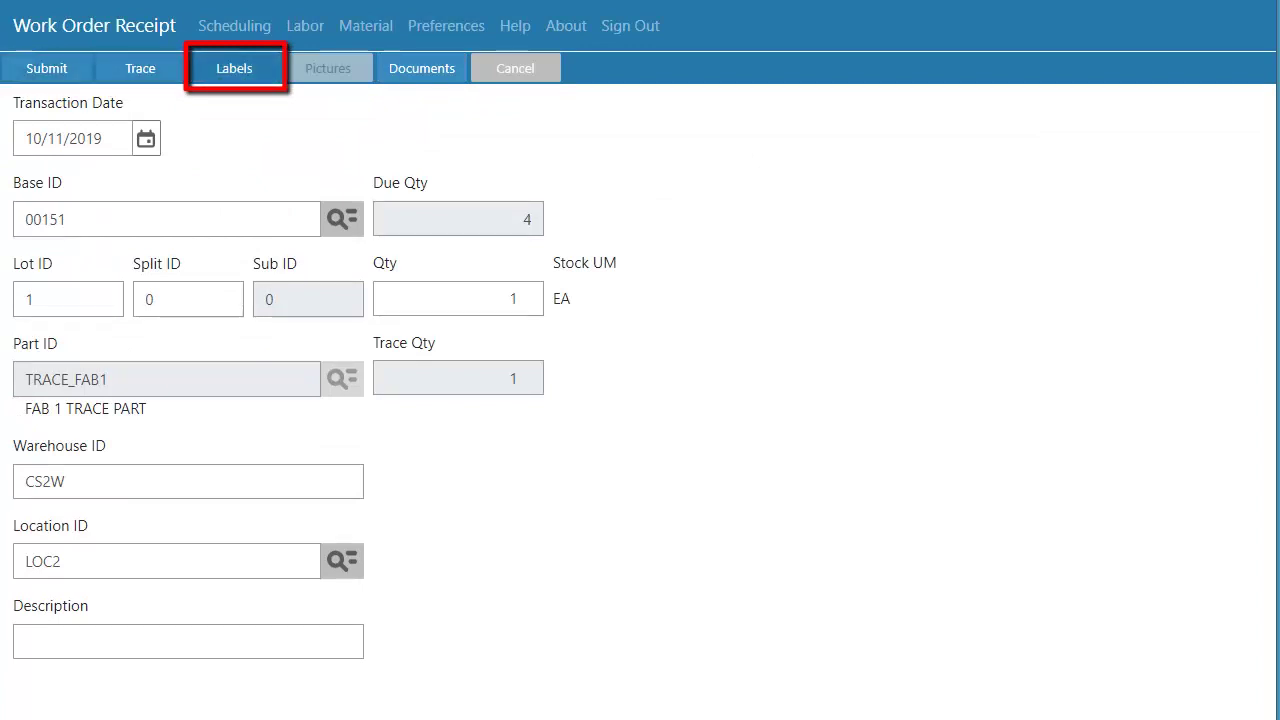
Step: Select label 001 for printing with the TRACE_FAB1 receipt and accept the label settings
left_click(234, 68)
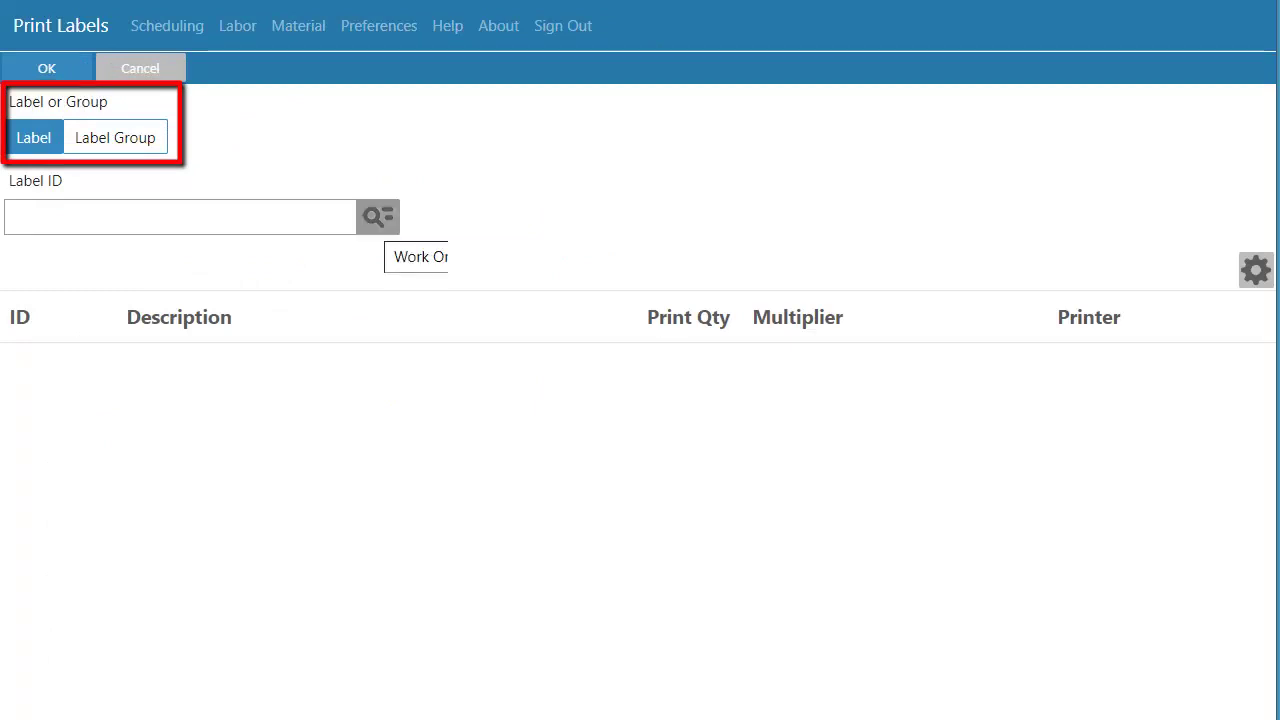
left_click(378, 217)
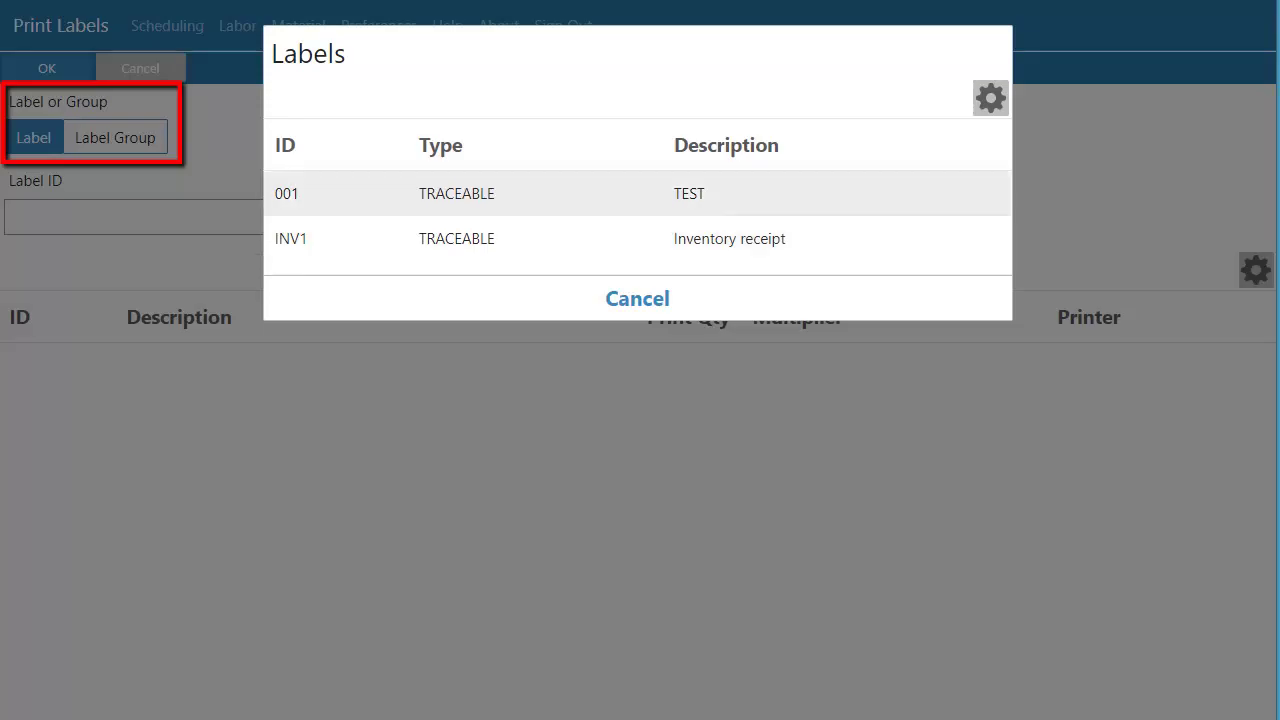
left_click(637, 193)
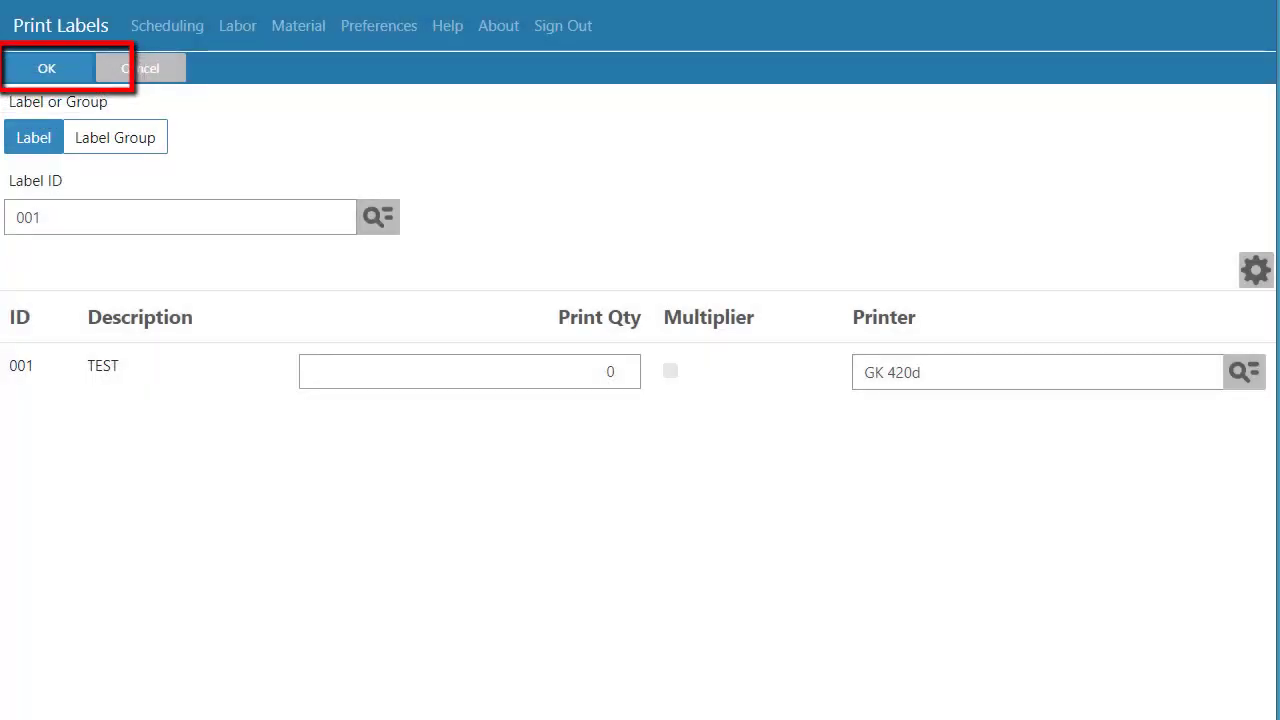
key("Return")
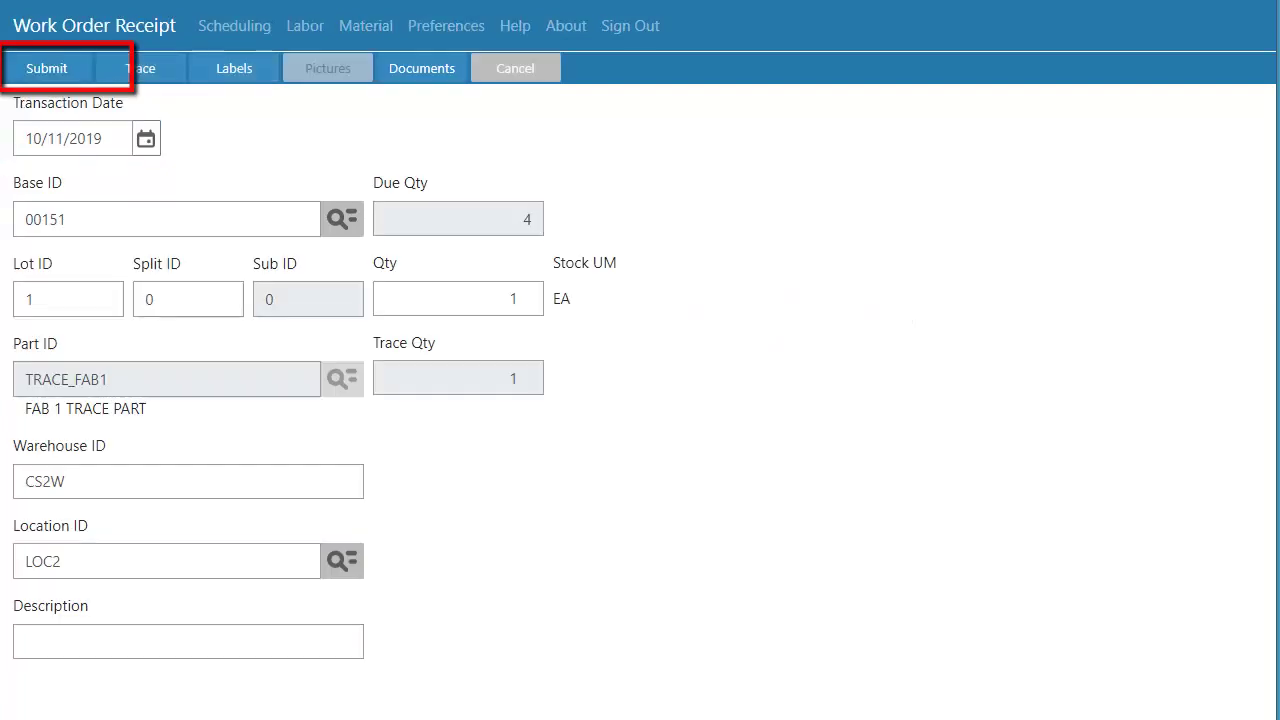
Step: Submit the work order receipt for TRACE_FAB1 and confirm the transaction
key("Return")
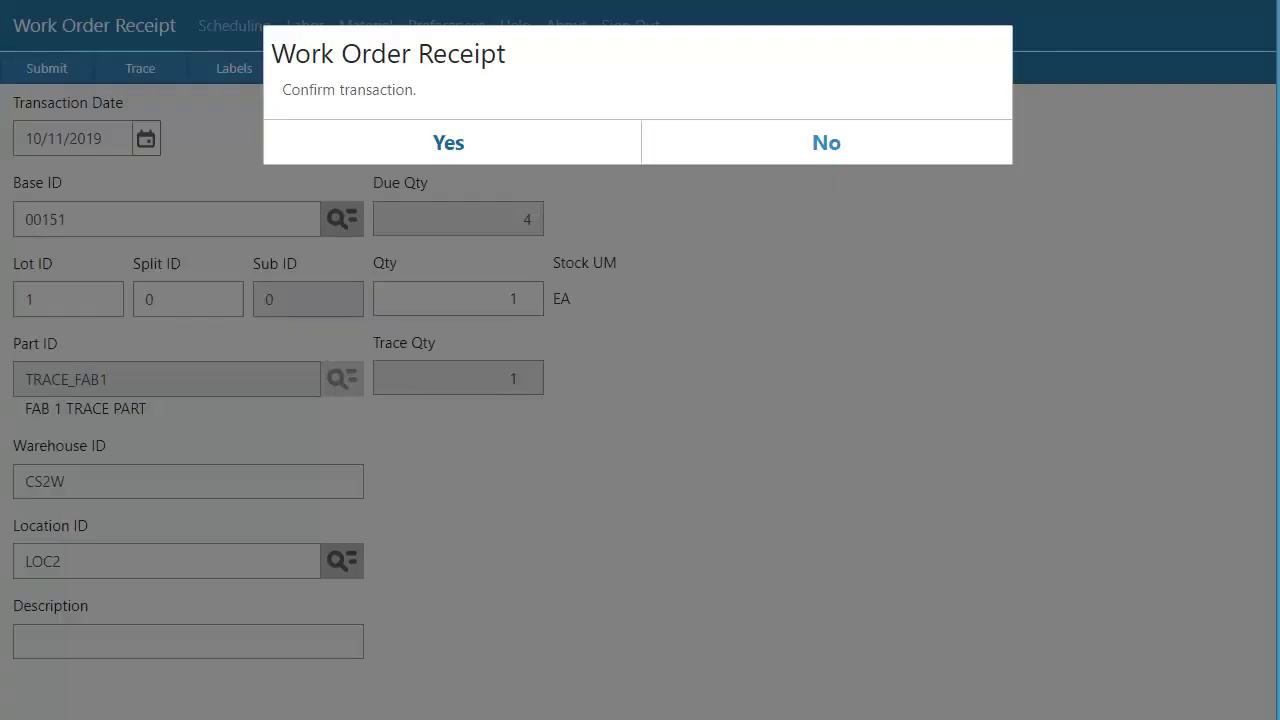
key("Return")
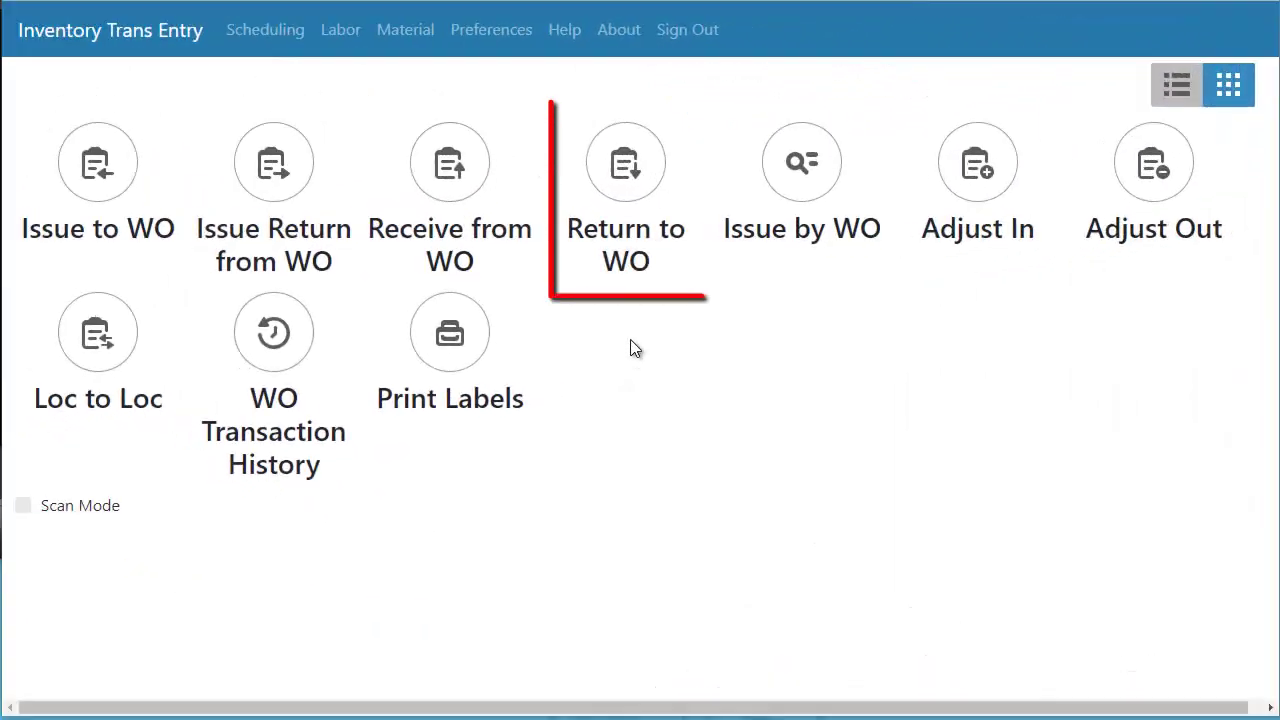
Step: Open the Return to WO transaction
left_click(604, 172)
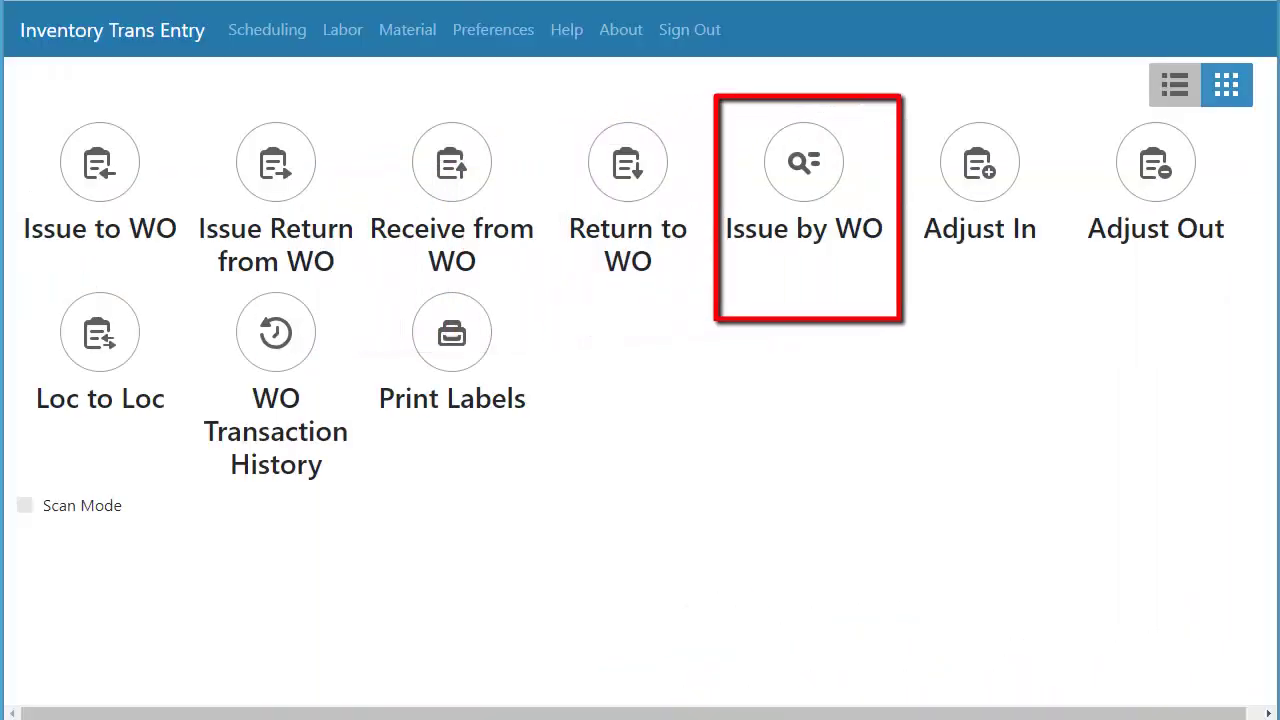
Step: Open Issue by WO, look up the work order with lot 1, and limit its material requirements to operation sequence 10
left_click(806, 164)
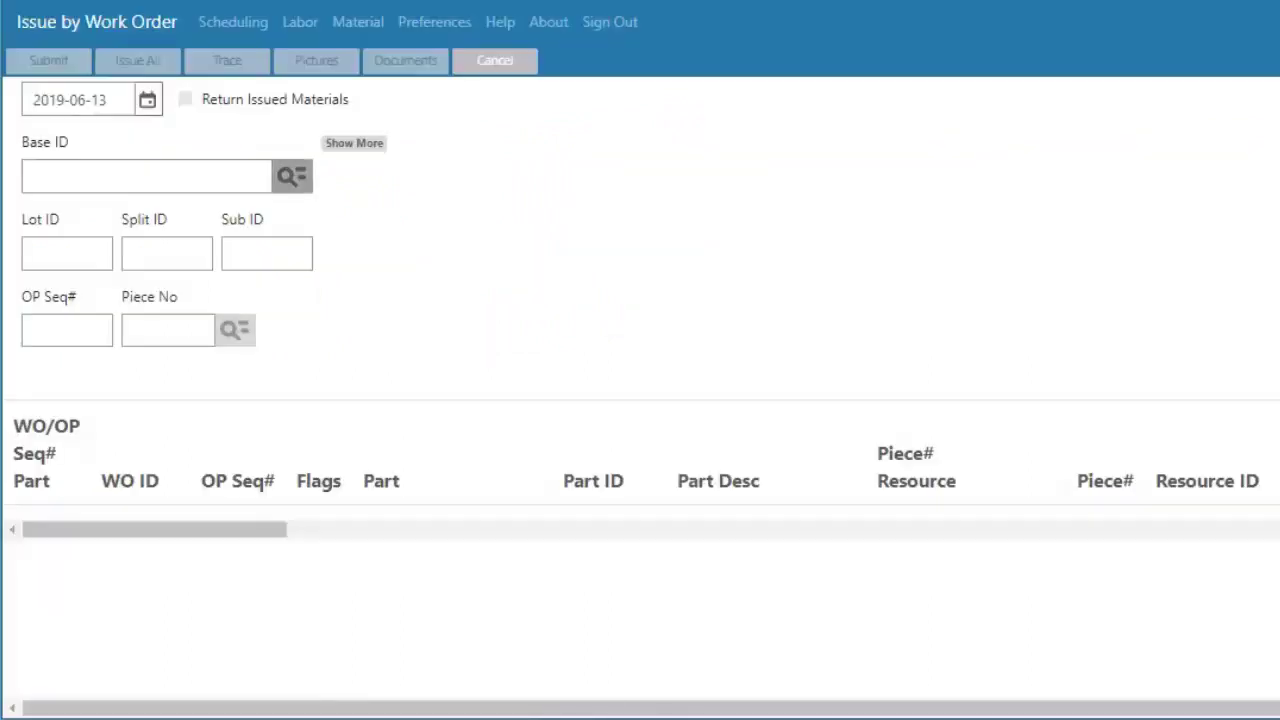
left_click(292, 176)
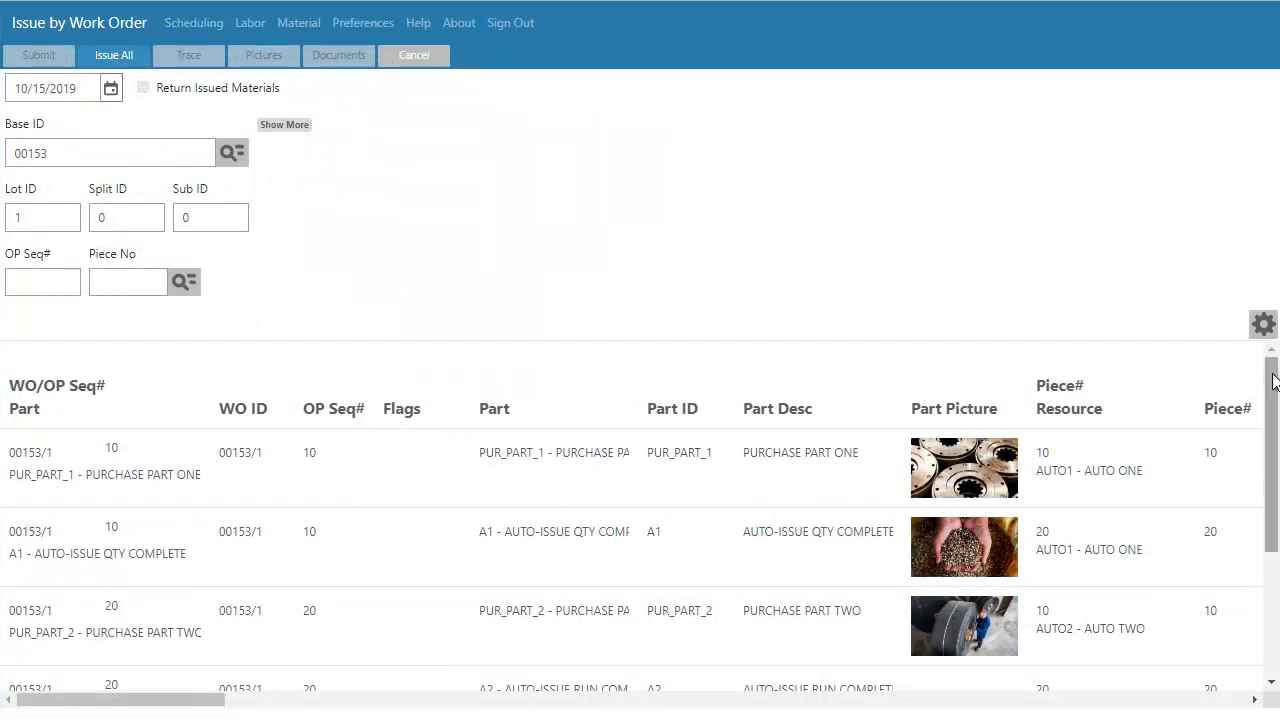
mouse_move(1274, 381)
left_mouse_down()
mouse_move(1262, 522)
mouse_move(1274, 370)
left_mouse_up()
left_click(23, 284)
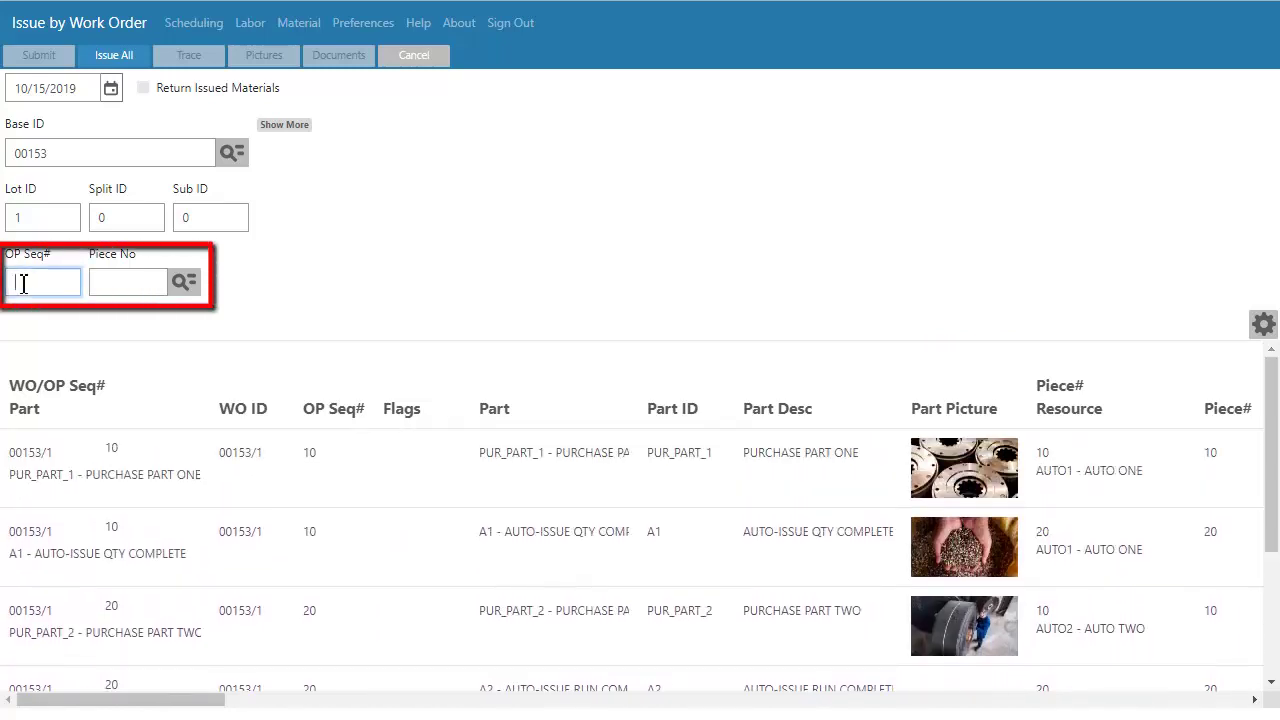
type("10")
key("Tab")
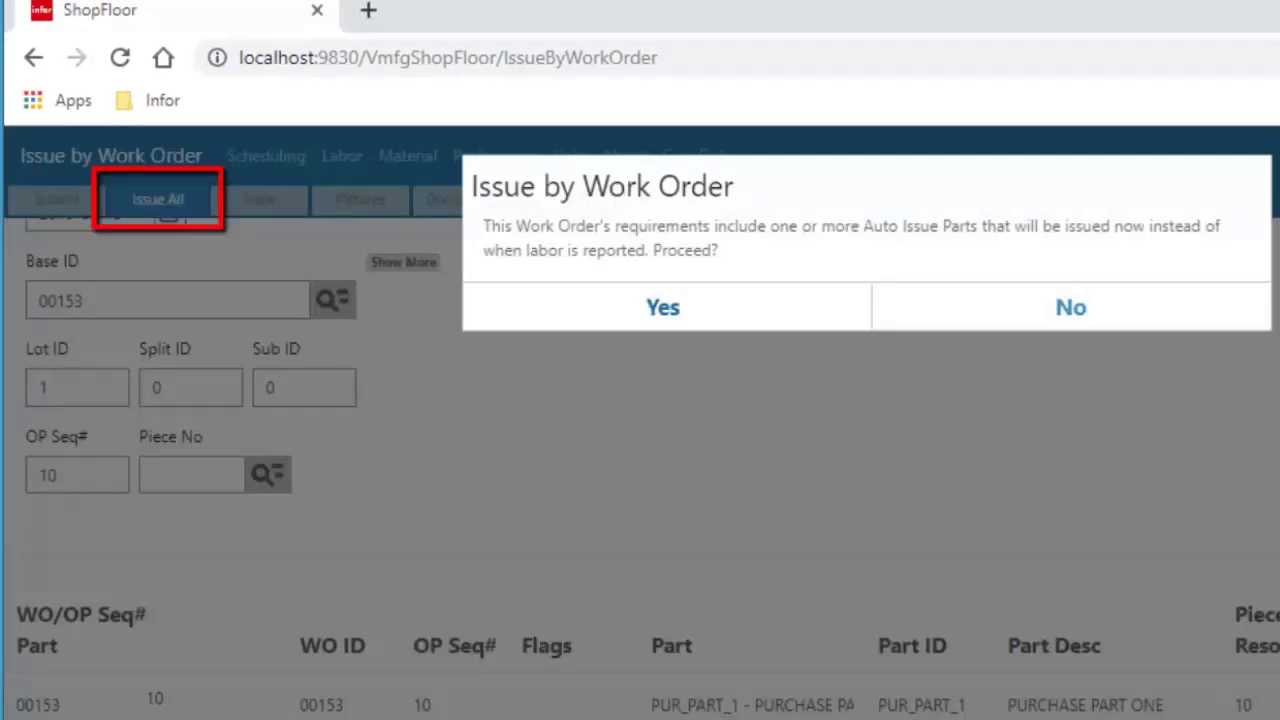
Step: Issue all listed requirements, including the auto-issue parts, using the Prompt with inventory locations mode
left_click(663, 307)
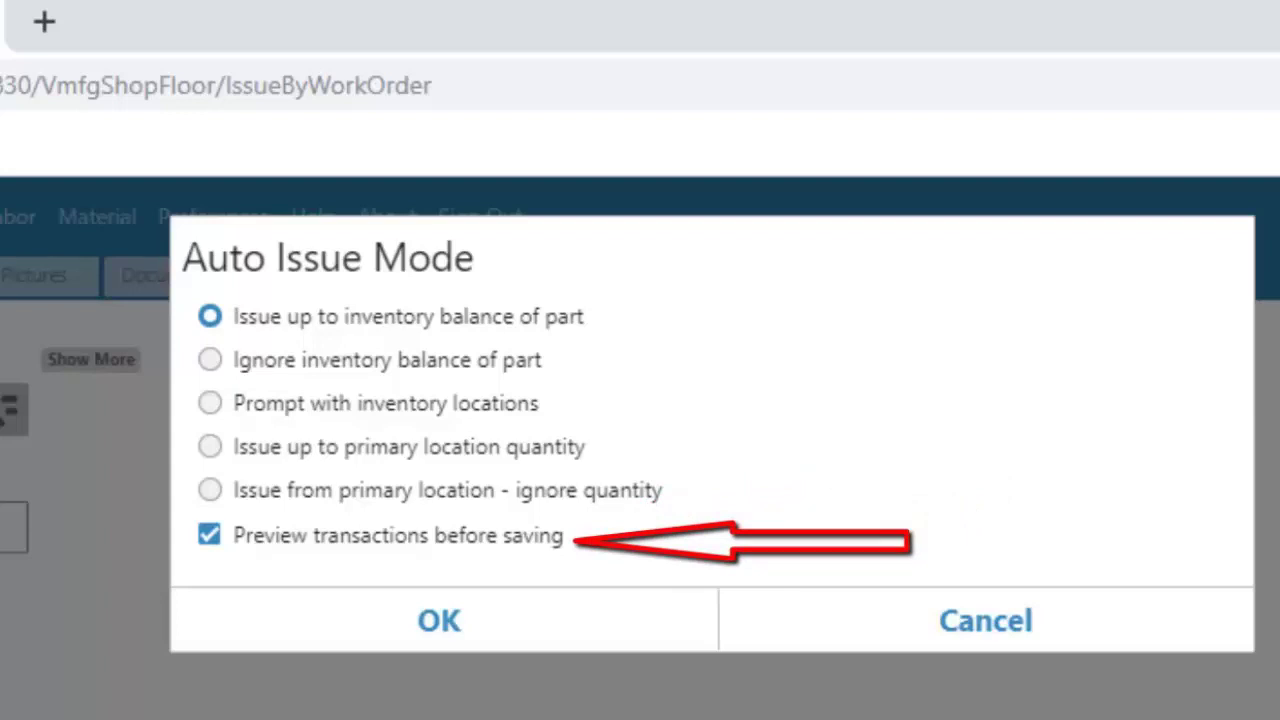
left_click(210, 403)
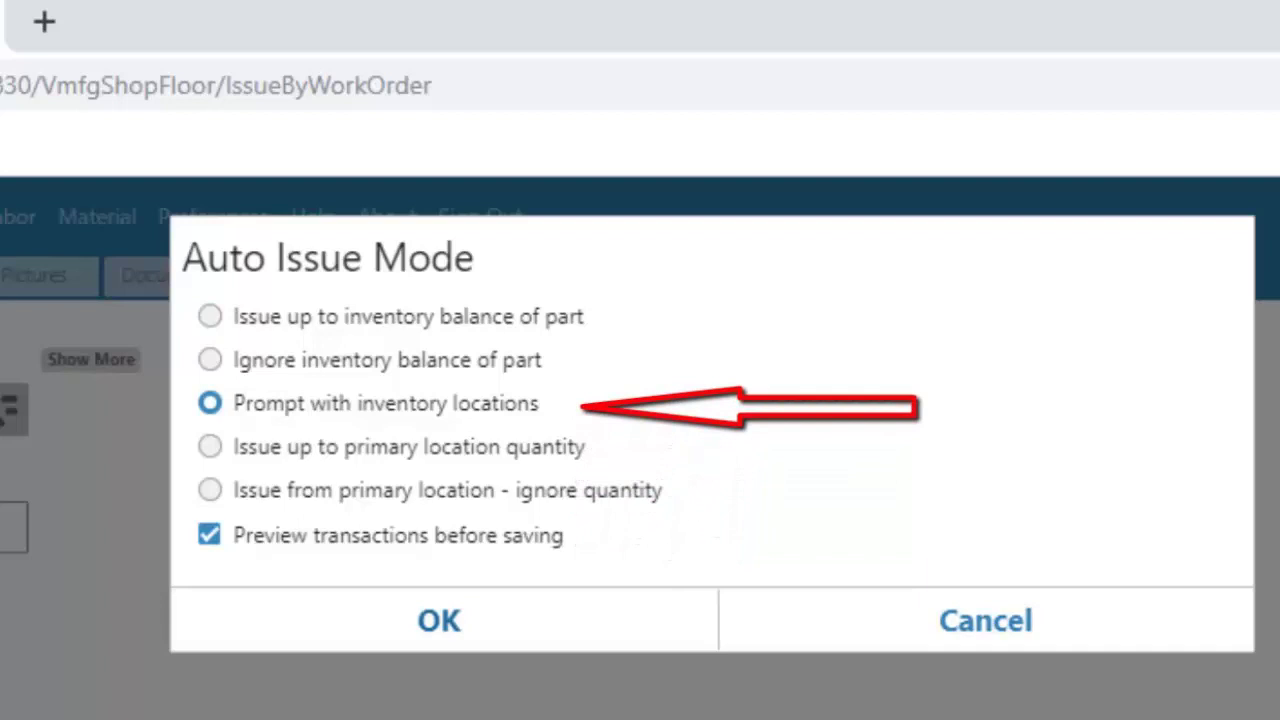
left_click(438, 620)
key("Return")
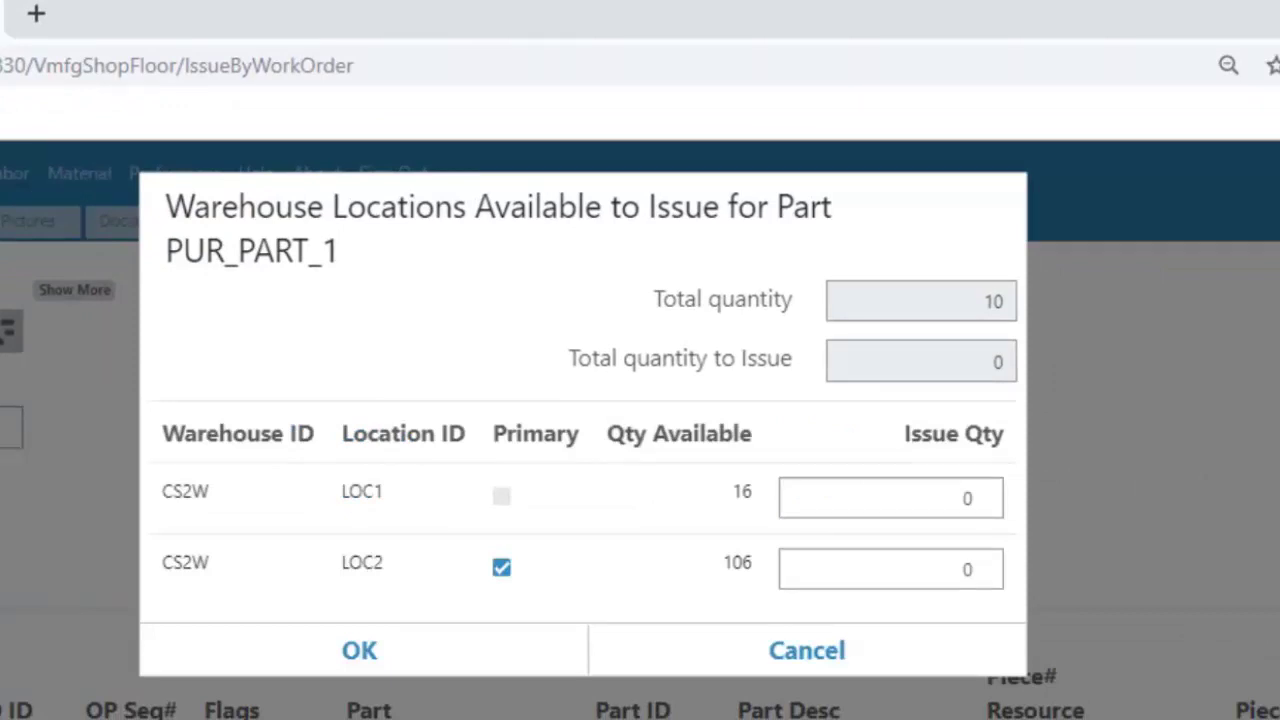
Step: Issue 3 of PUR_PART_1 from CS2W location LOC1 and 7 from LOC2, and accept the quantities
left_click(890, 498)
type("1")
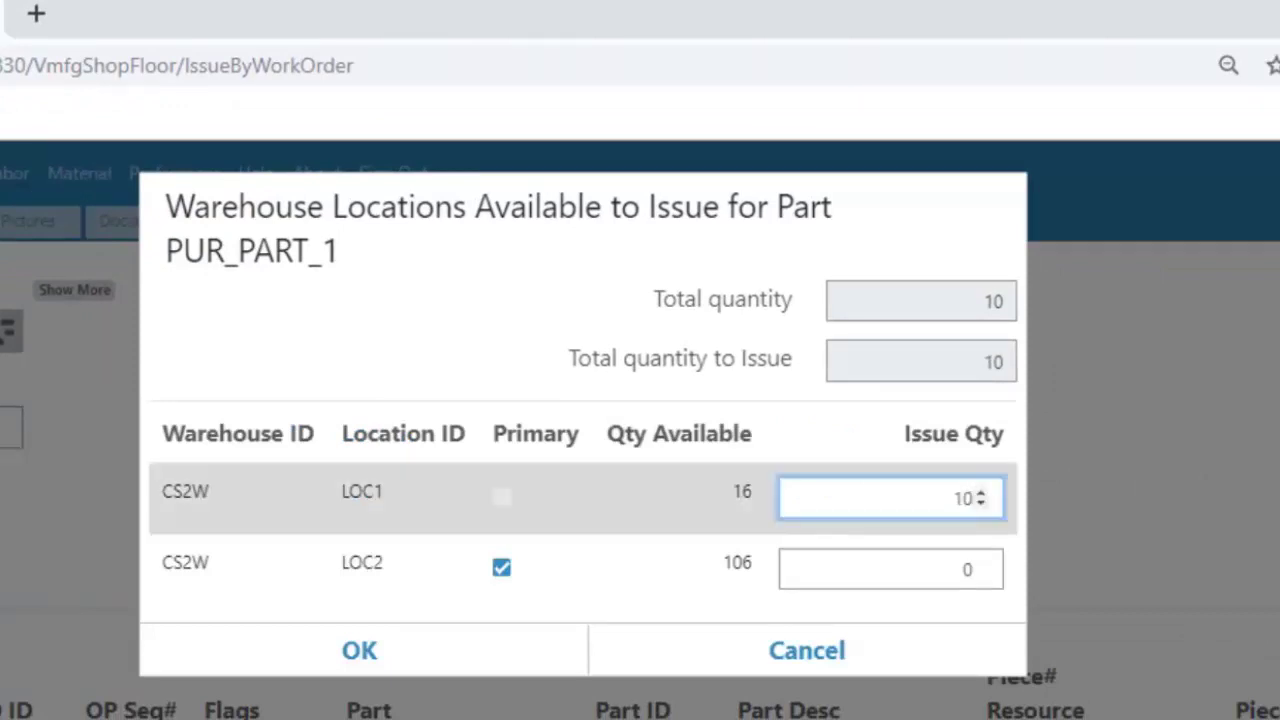
double_click(957, 498)
type("3")
double_click(964, 569)
type("7")
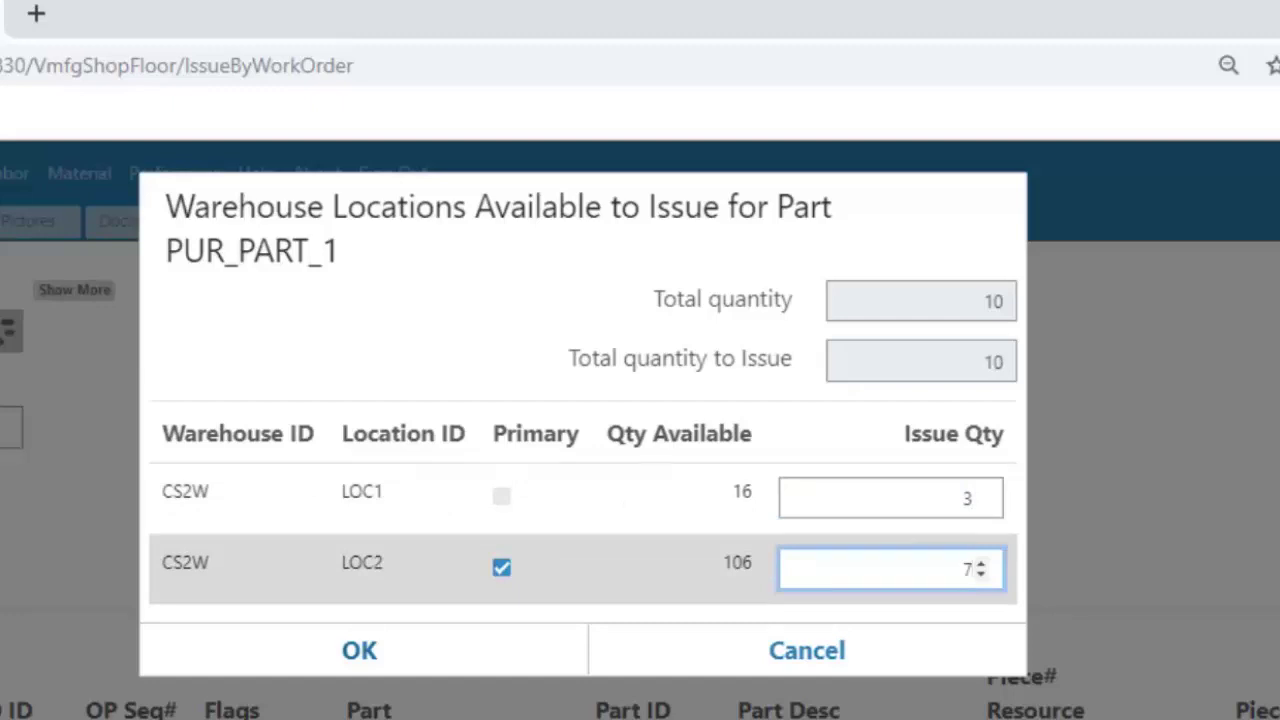
key("Tab")
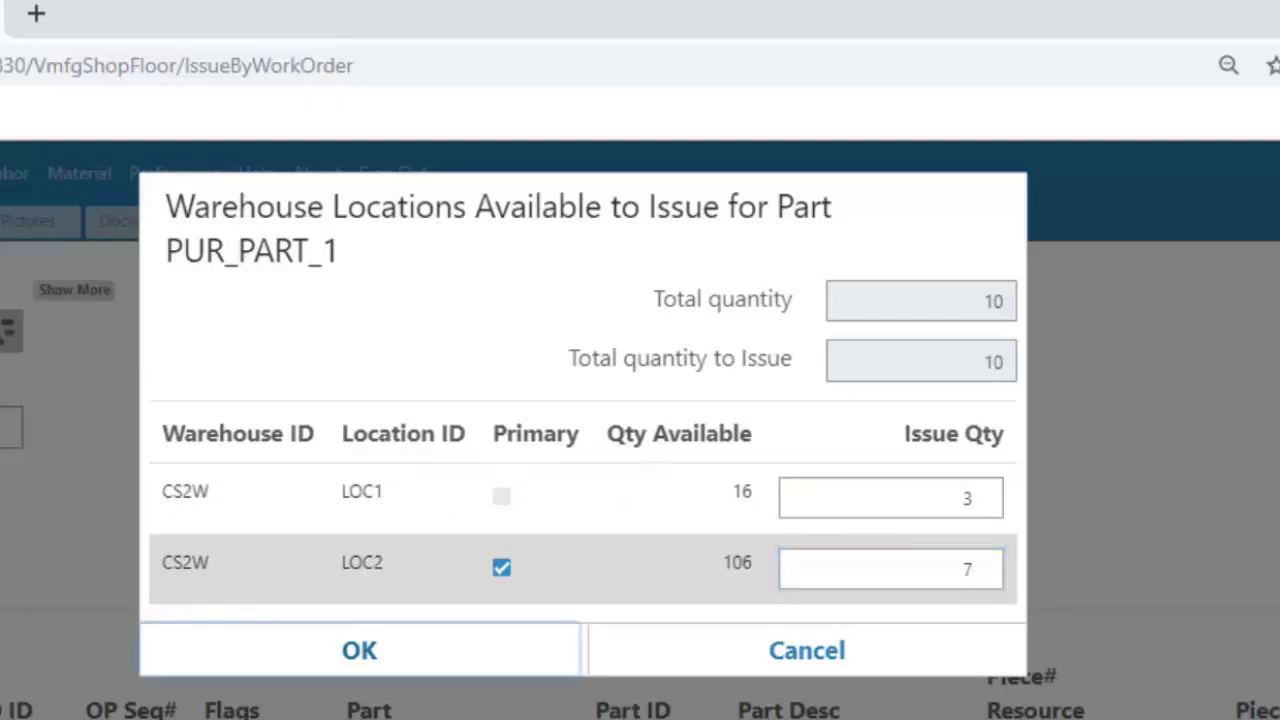
key("Return")
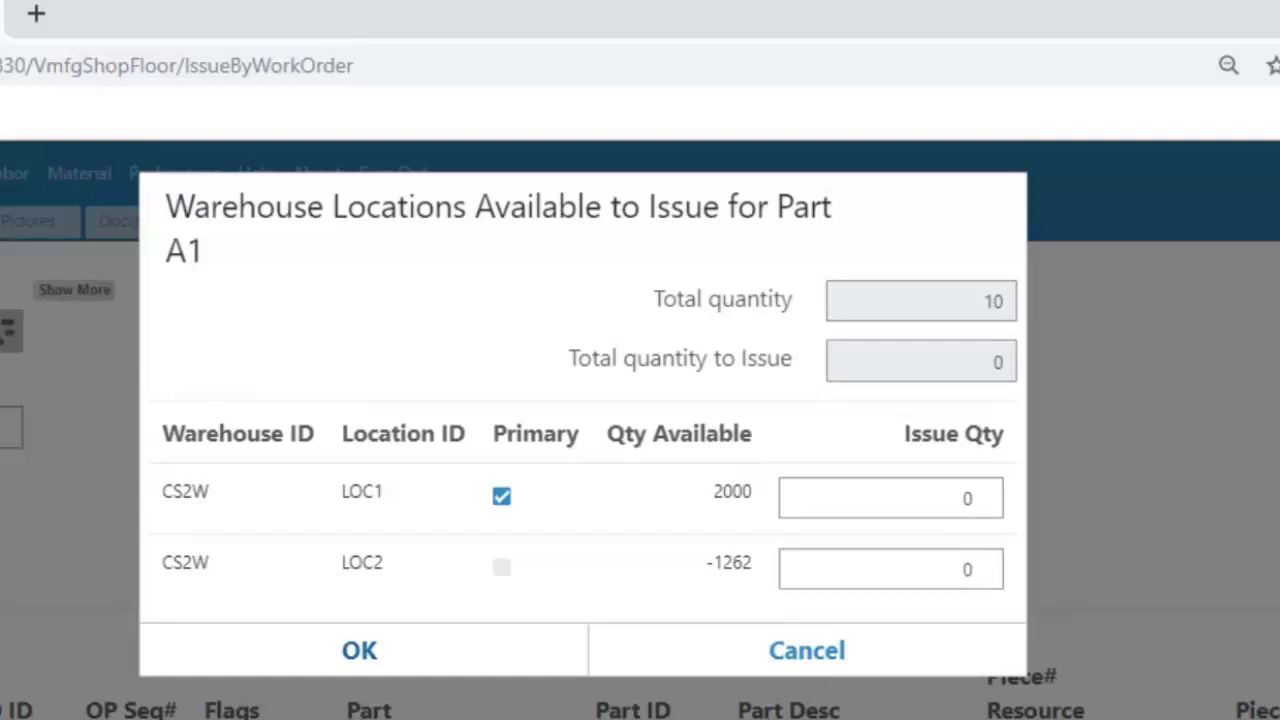
Step: Issue 10 of part A1 from CS2W location LOC1 and accept the quantity
left_click(890, 498)
type("10")
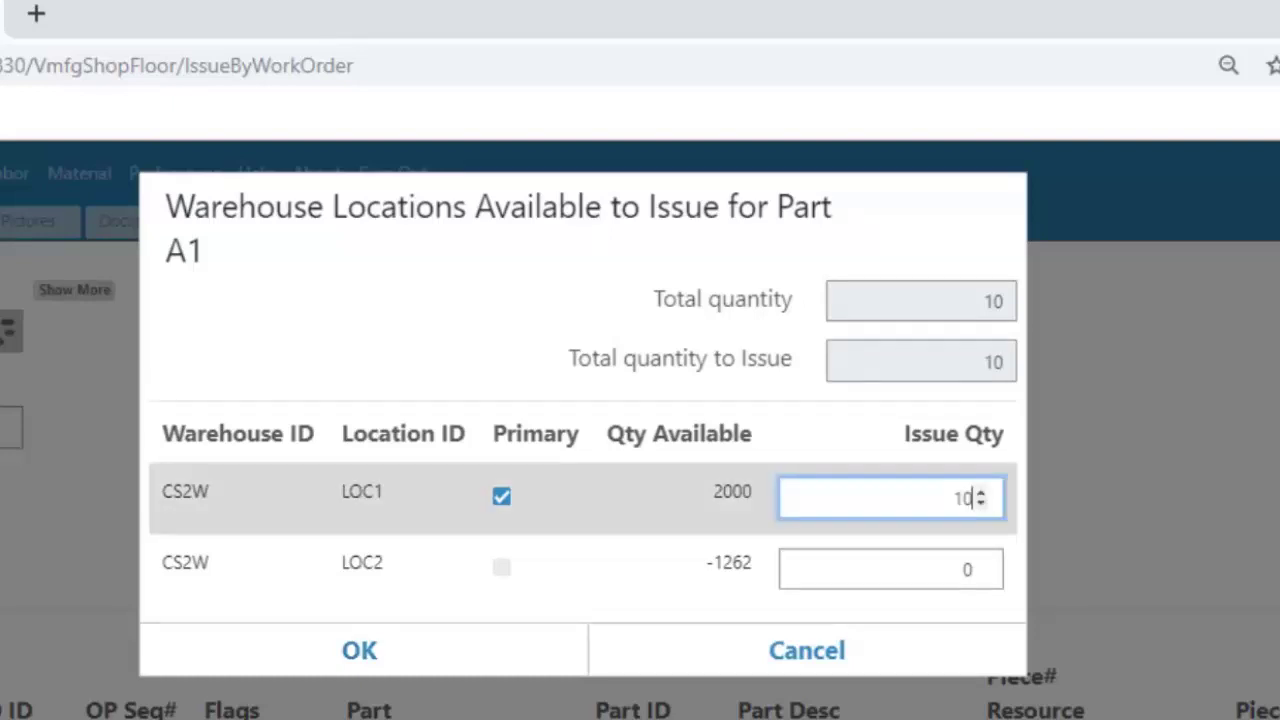
key("Return")
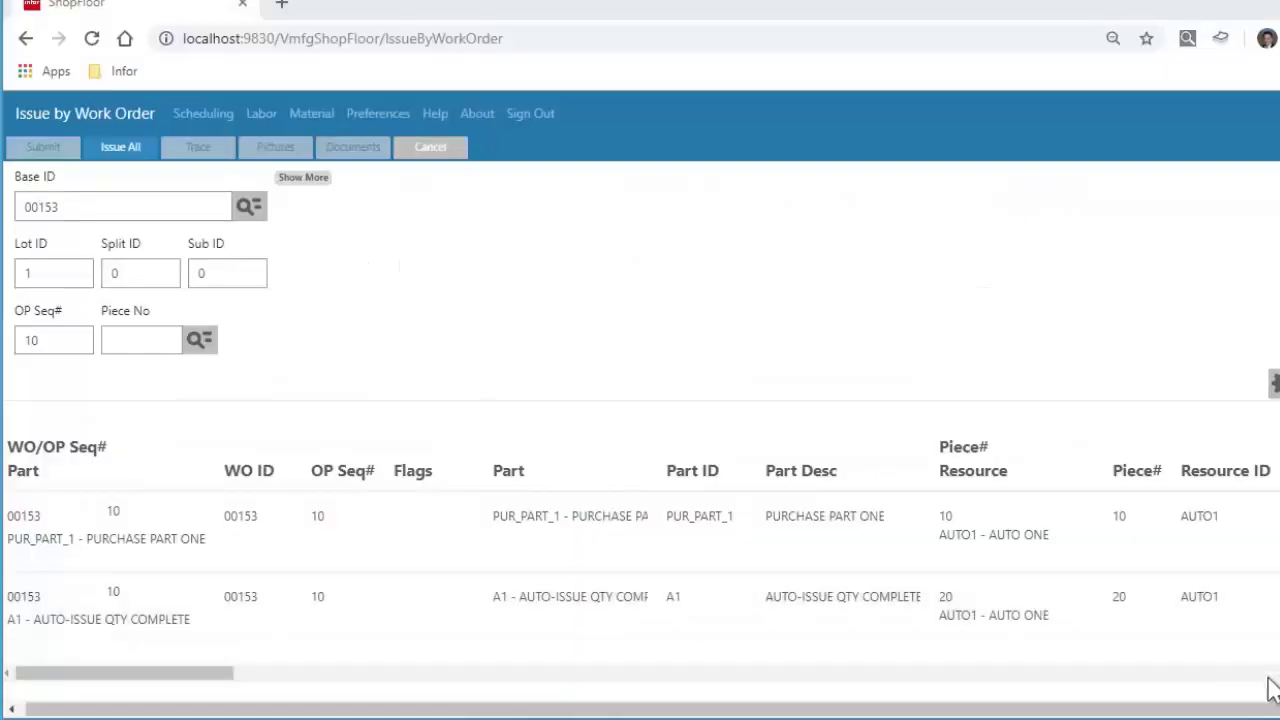
Step: Review the issued quantities for operation 10 and enable Return Issued Materials for the work order
scroll(640, 560, "right", 3)
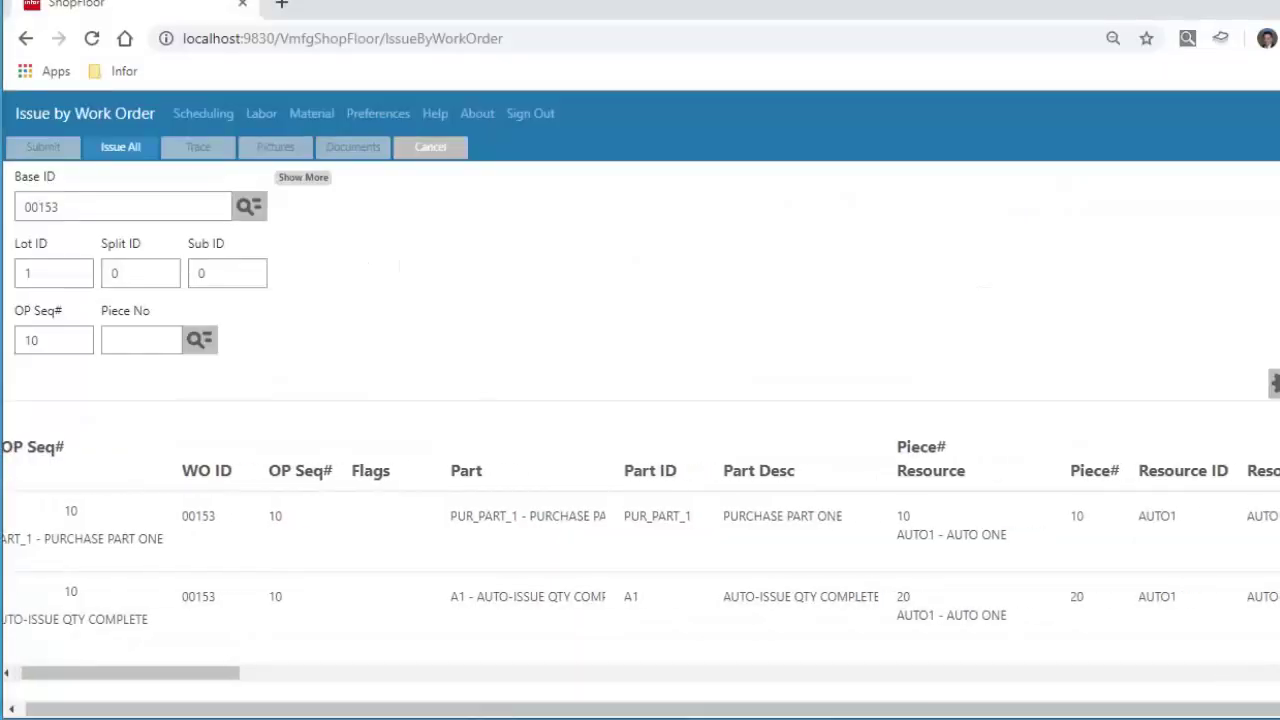
scroll(640, 560, "right", 15)
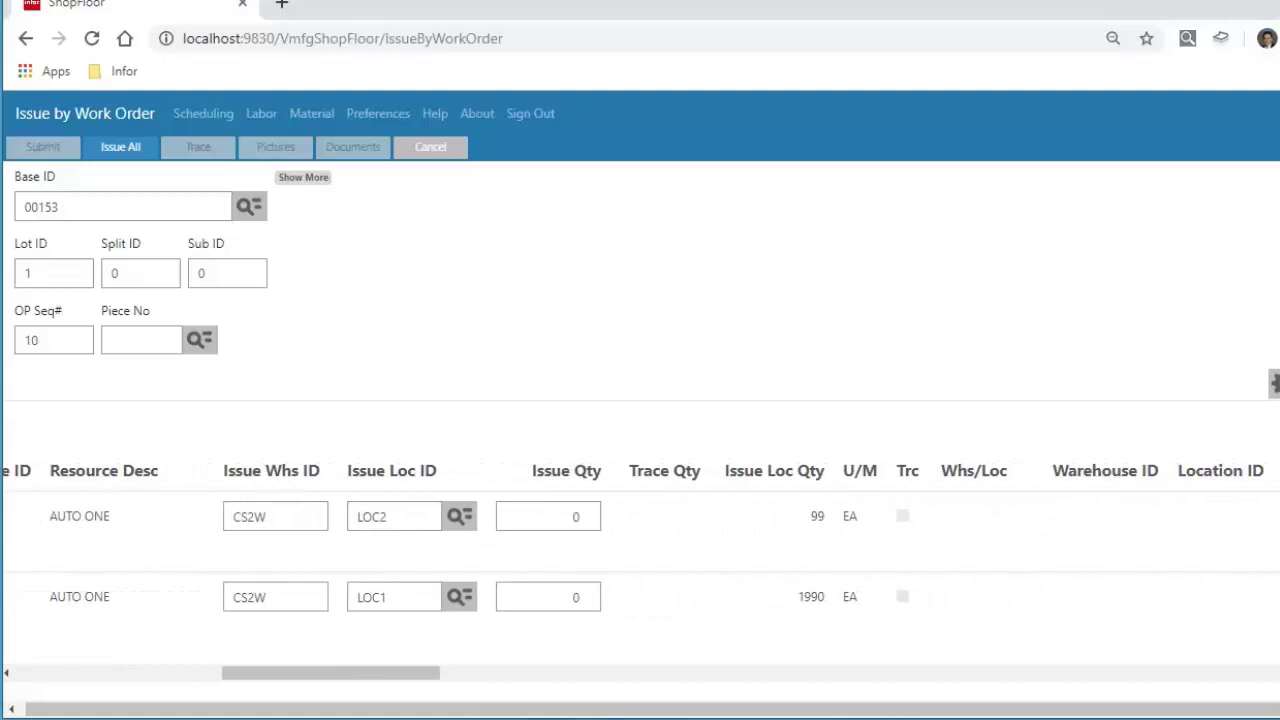
scroll(640, 560, "right", 13)
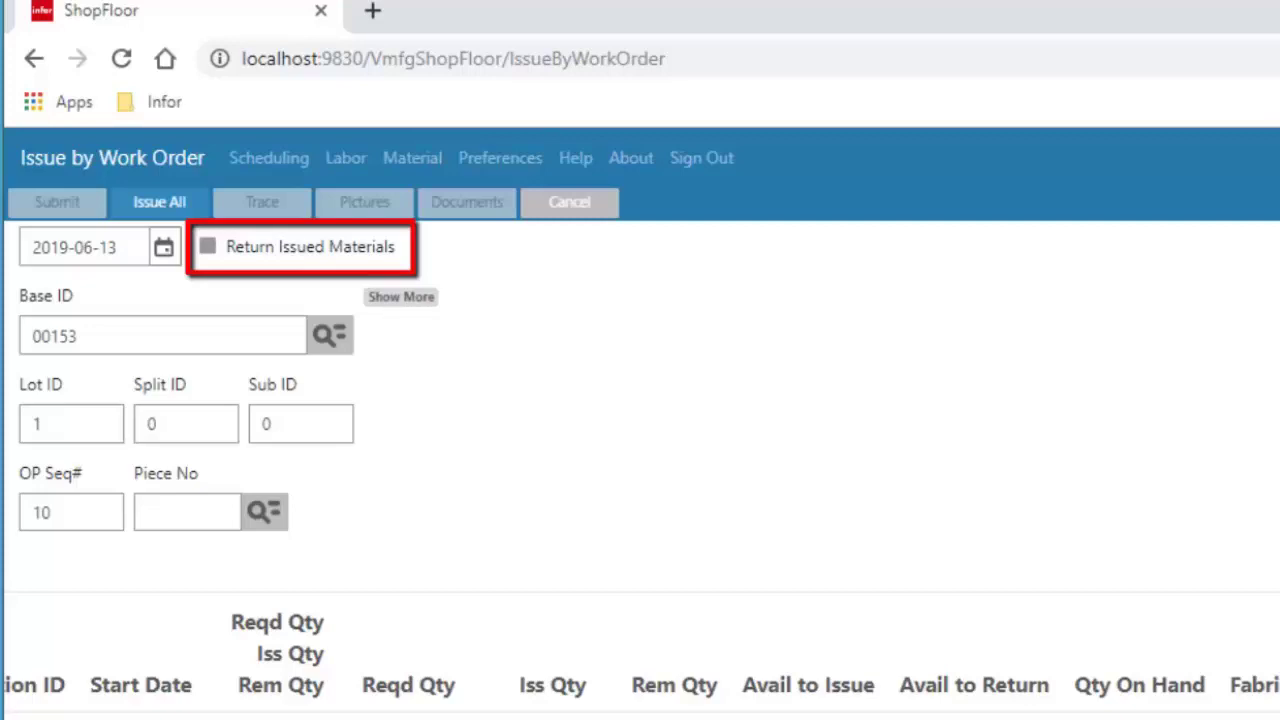
left_click(207, 246)
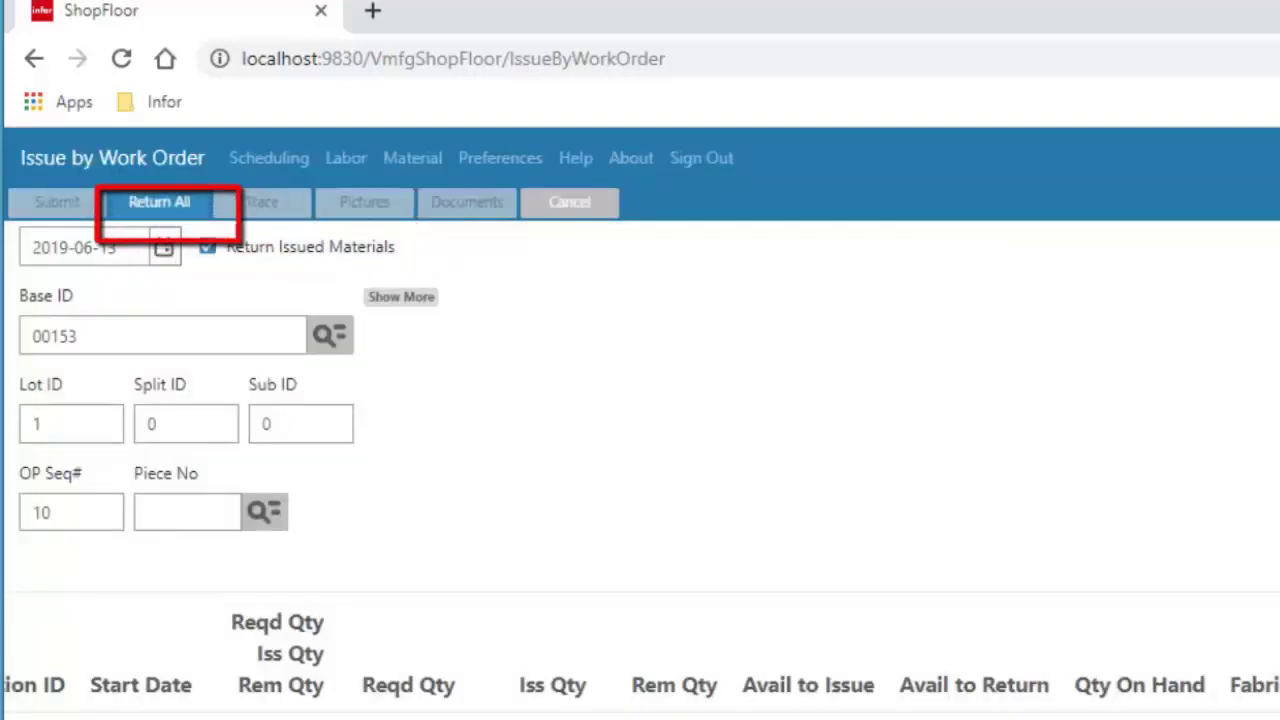
Step: Return all issued materials, reopening the closed requirement and using the Prompt with inventory locations mode with transaction preview enabled
left_click(159, 211)
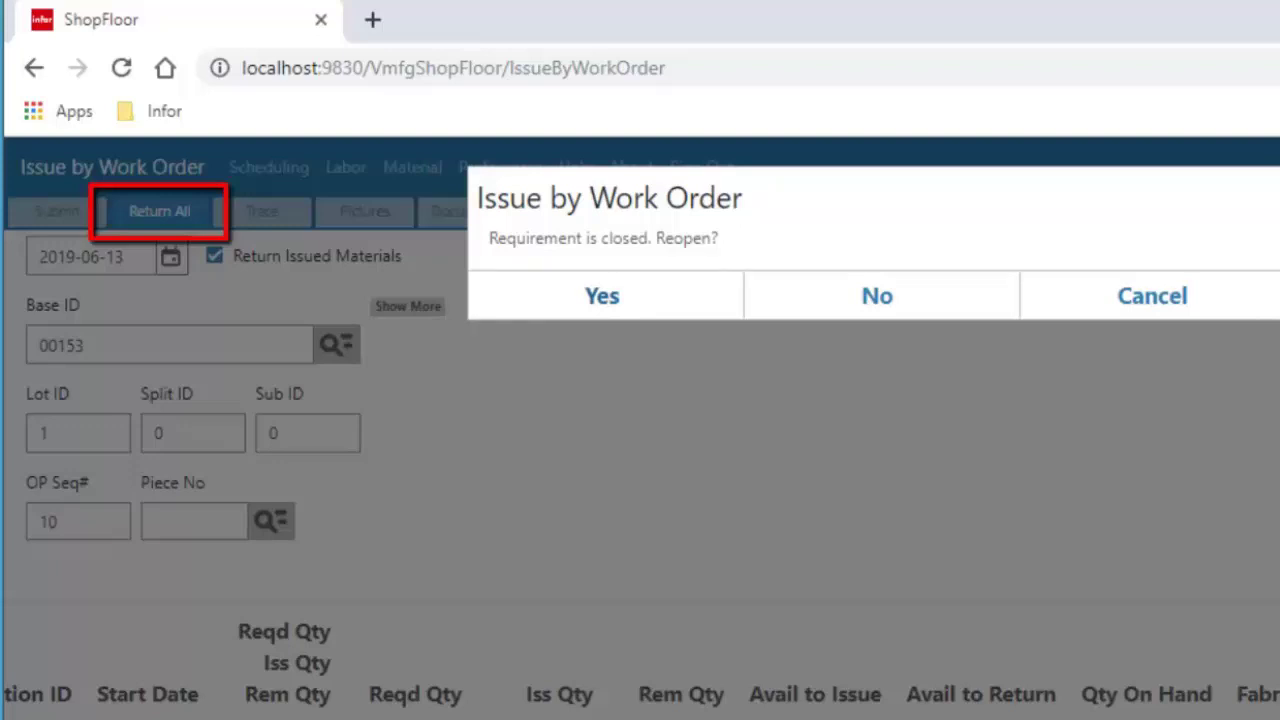
key("Return")
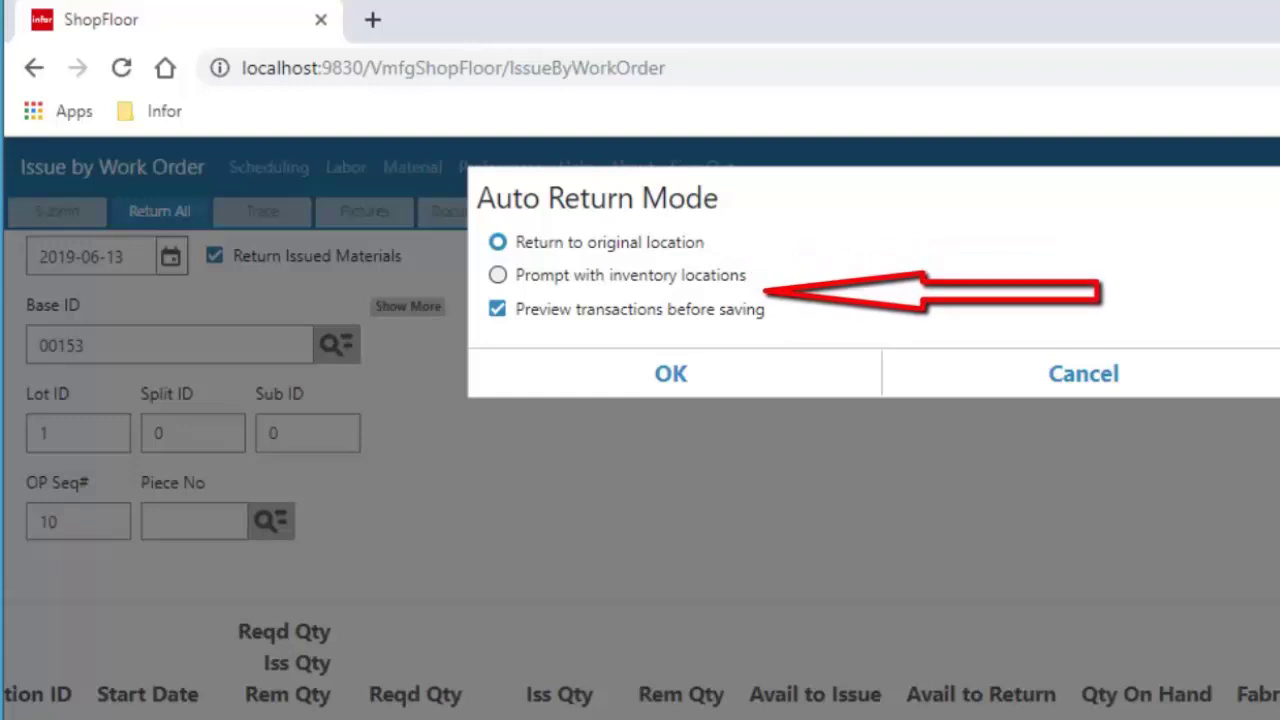
left_click(497, 275)
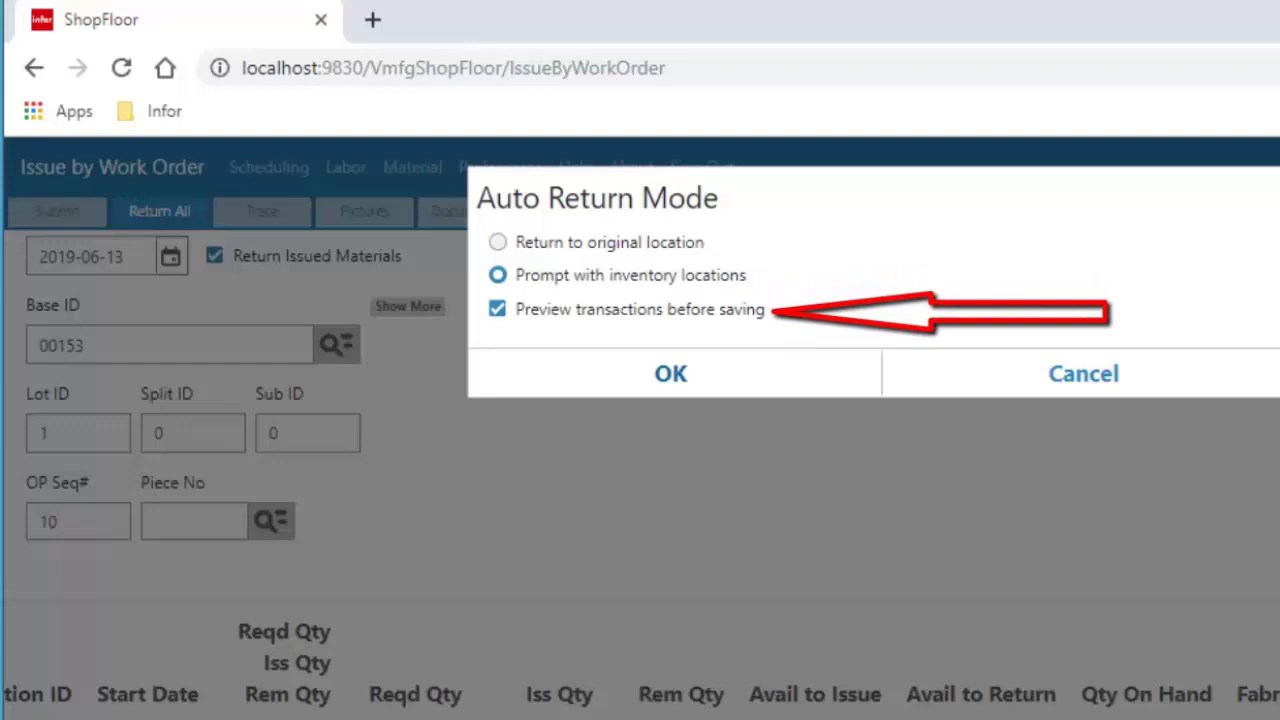
left_click(670, 373)
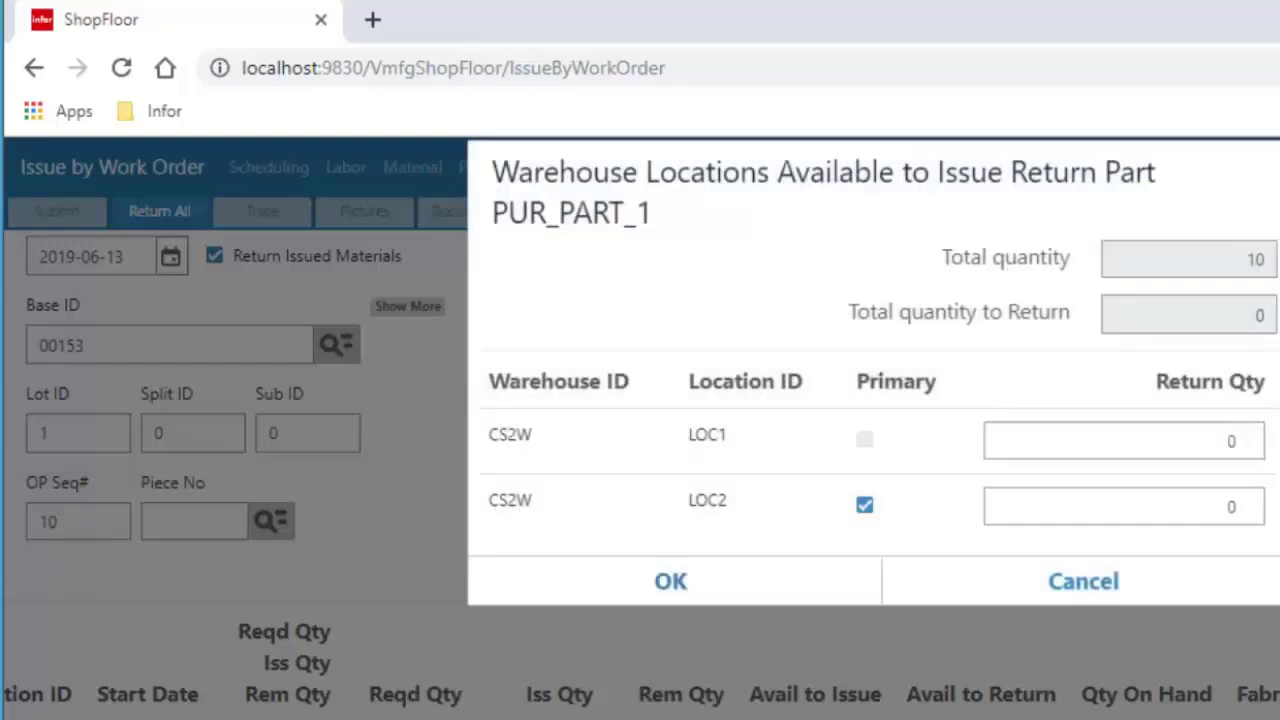
Step: Return 3 of PUR_PART_1 to CS2W location LOC1 and 7 to LOC2, and accept the quantities
left_click(1124, 466)
type("3")
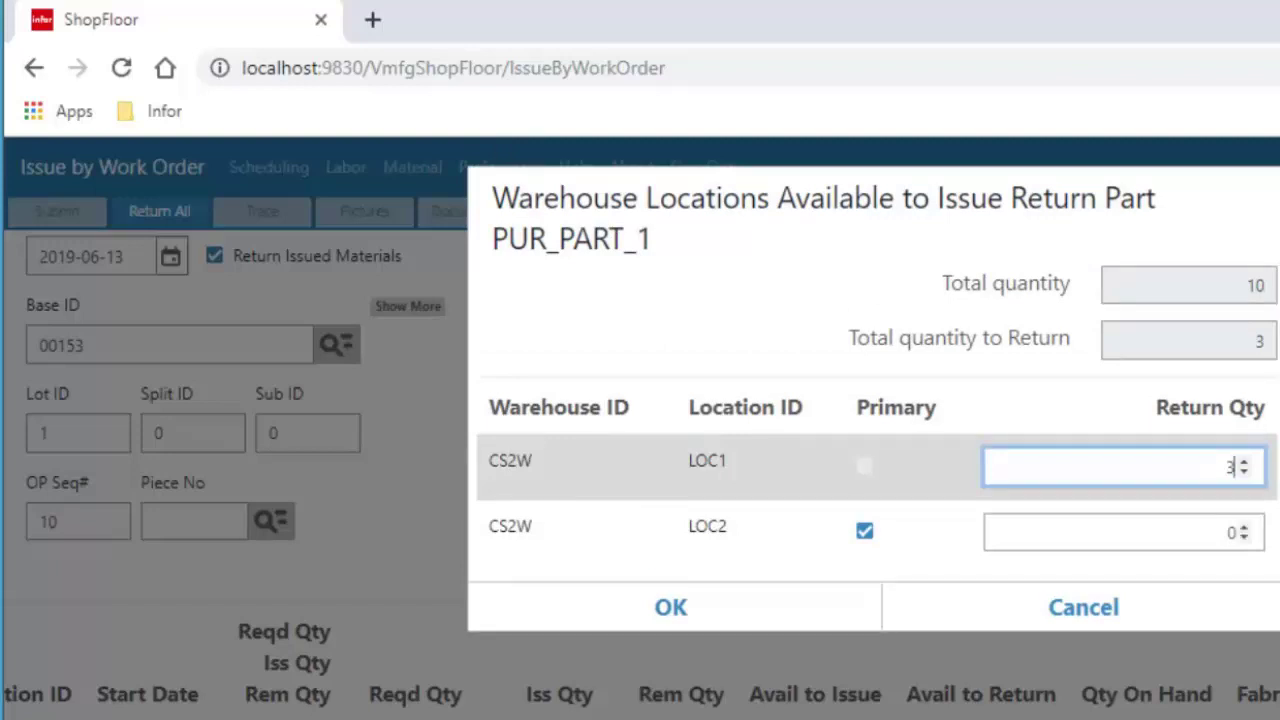
left_click_drag(1228, 532, 1243, 536)
type("7")
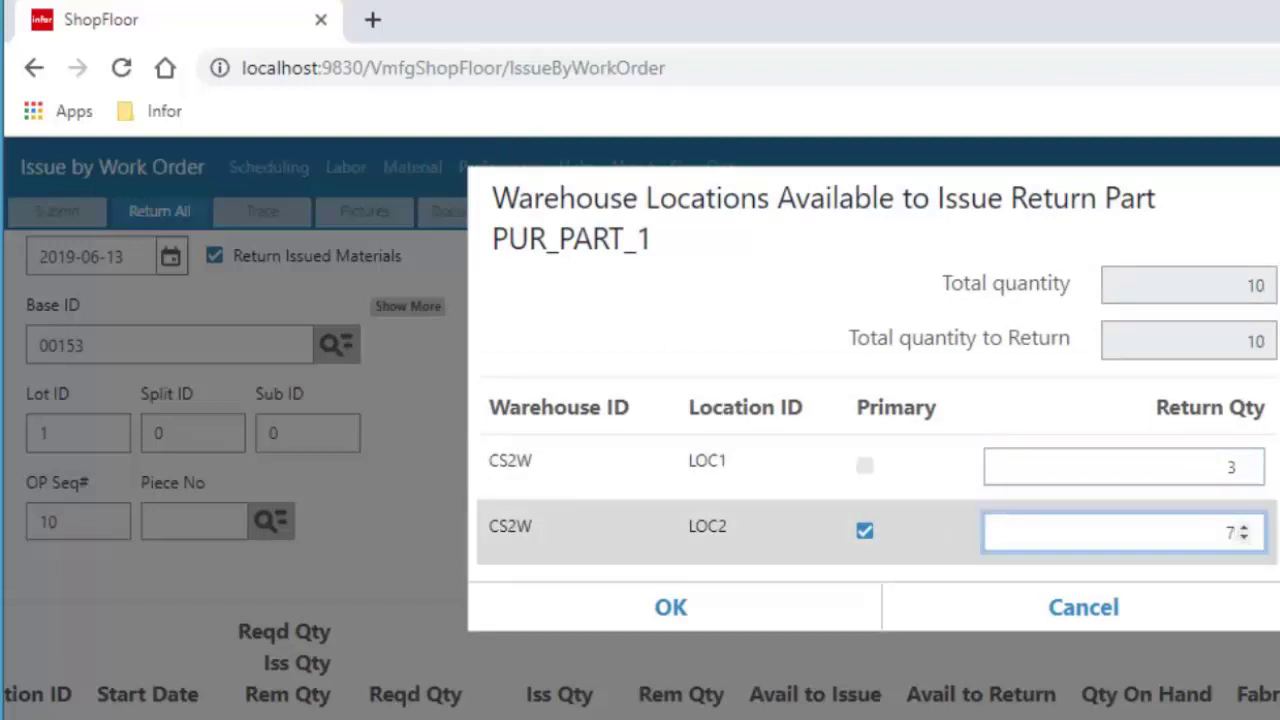
left_click(670, 607)
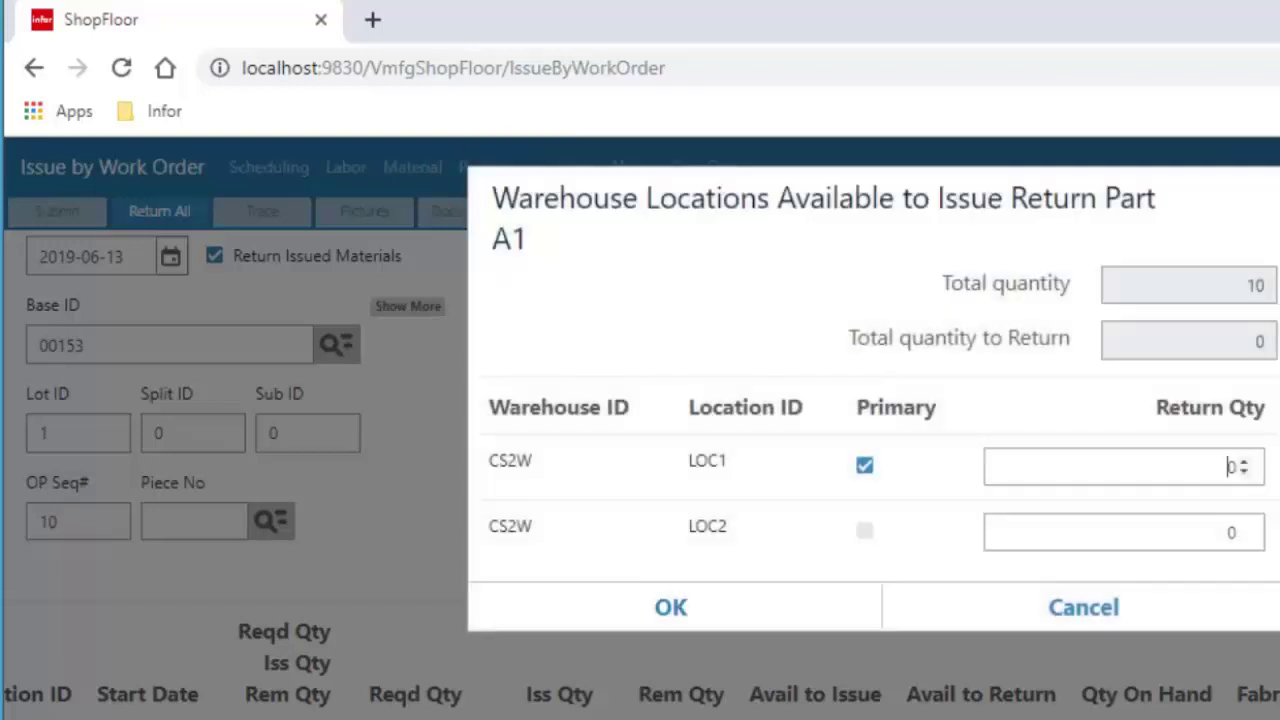
Step: Return 10 of part A1 to CS2W location LOC1, and submit the previewed issue return transactions
type("1")
key("Tab")
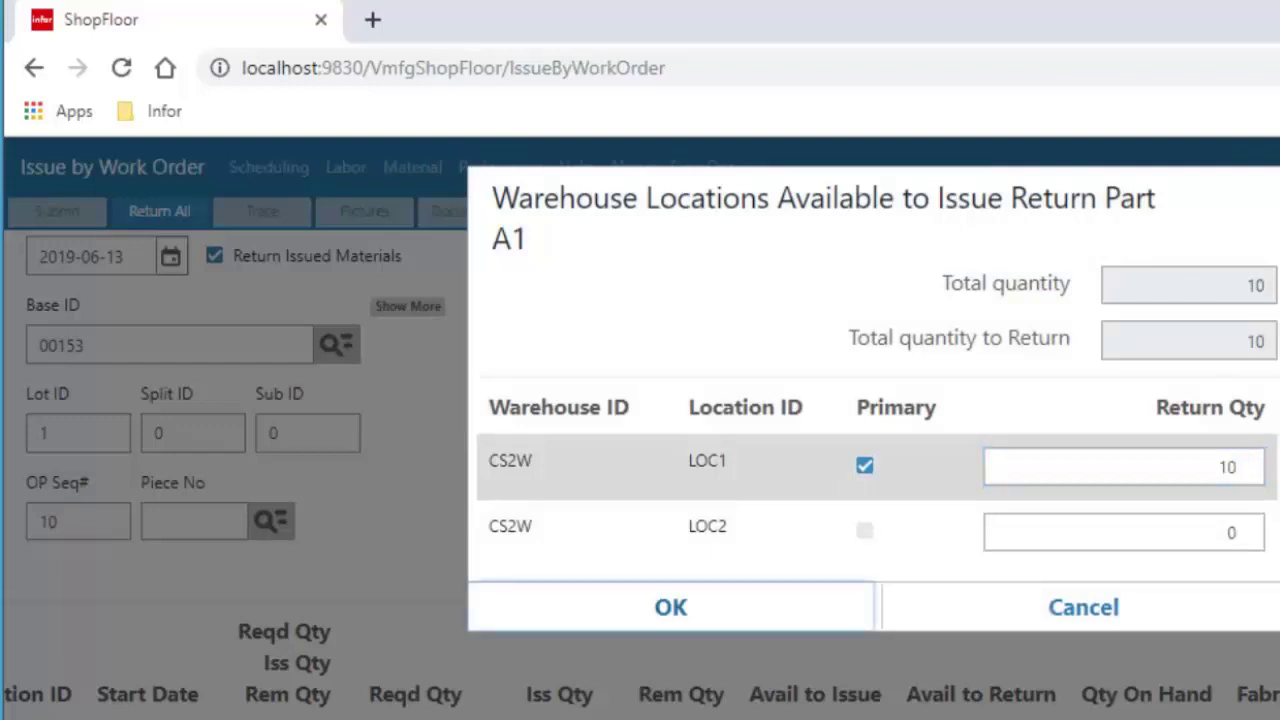
key("Return")
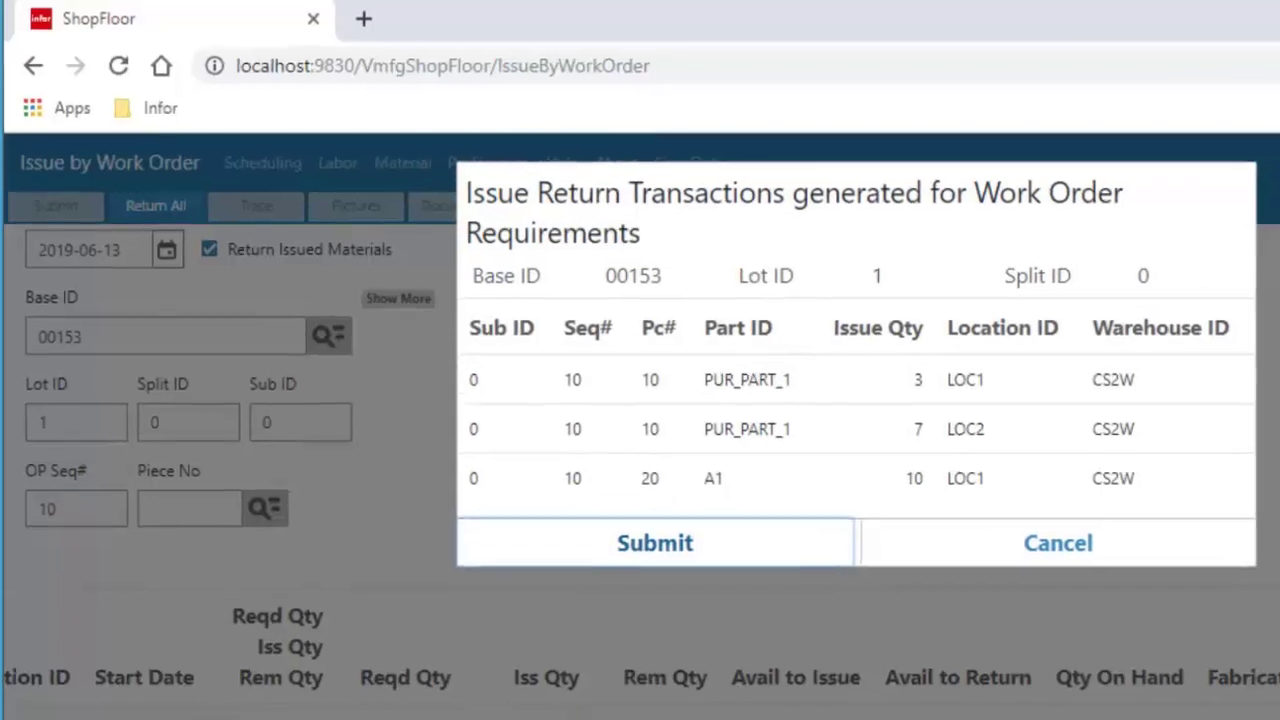
key("Return")
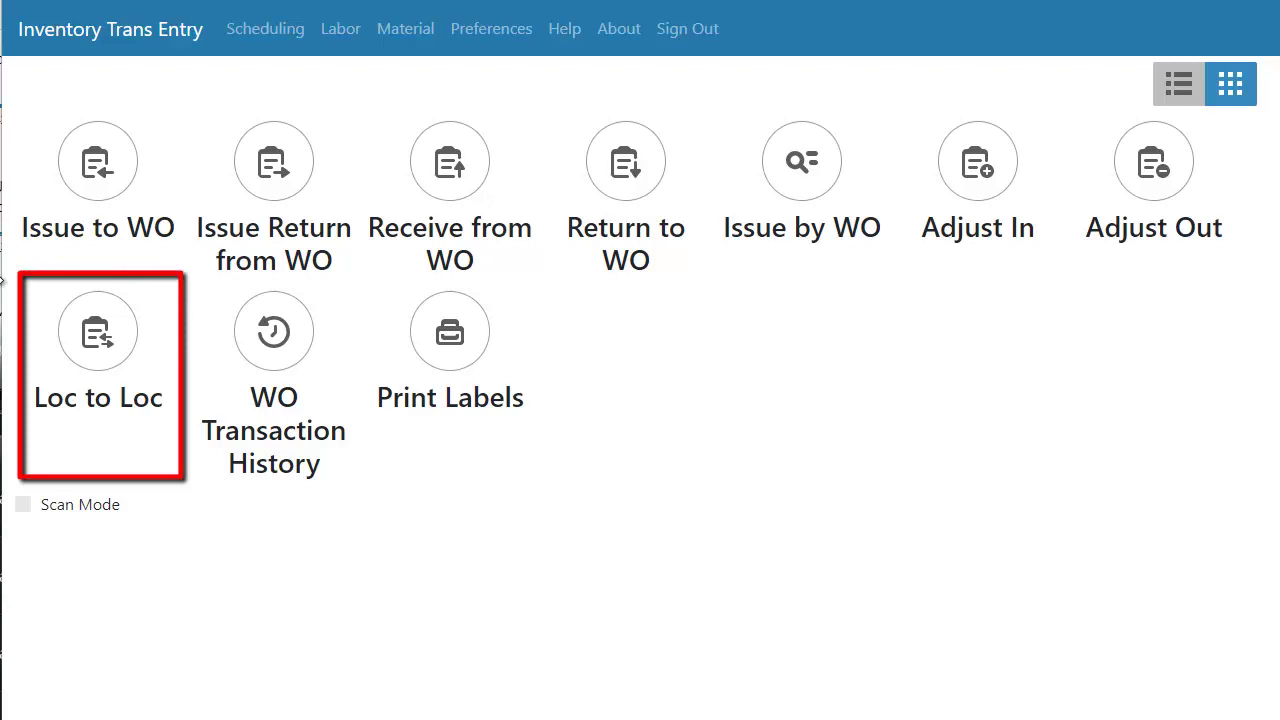
Step: Start a location-to-location transfer for part A1, choosing it from the parts list
left_click(85, 344)
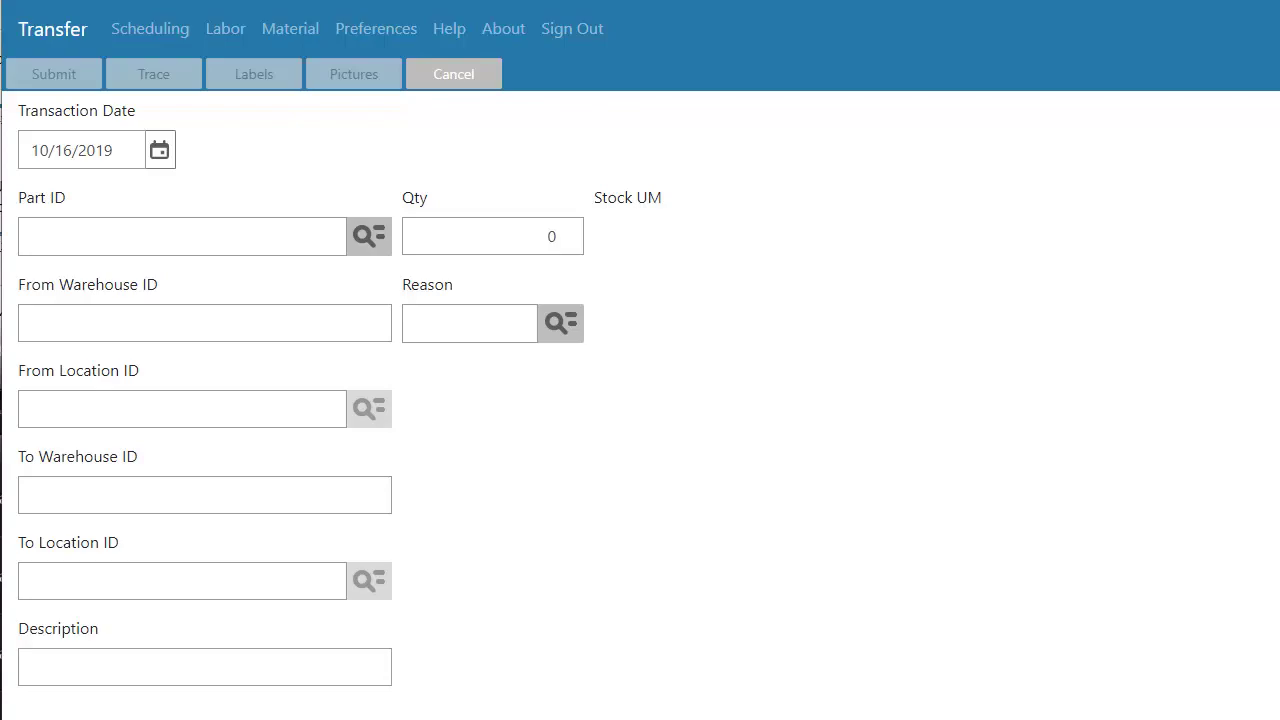
left_click(369, 236)
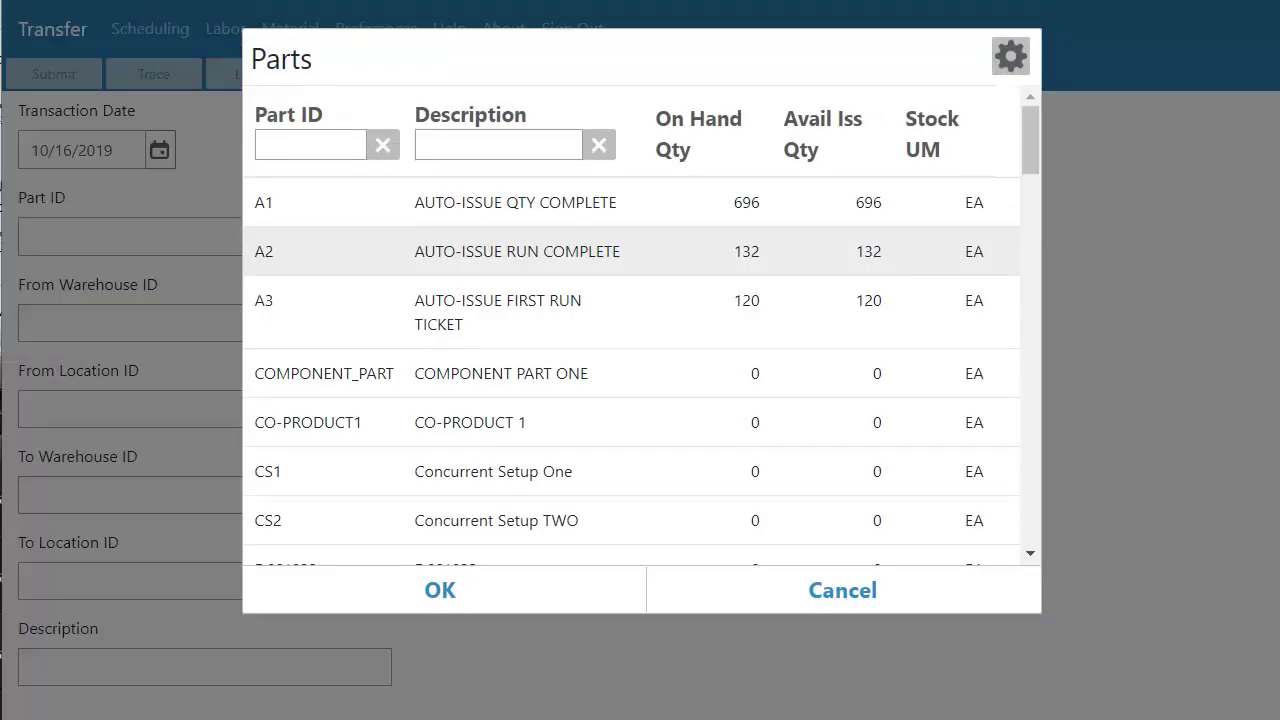
double_click(516, 202)
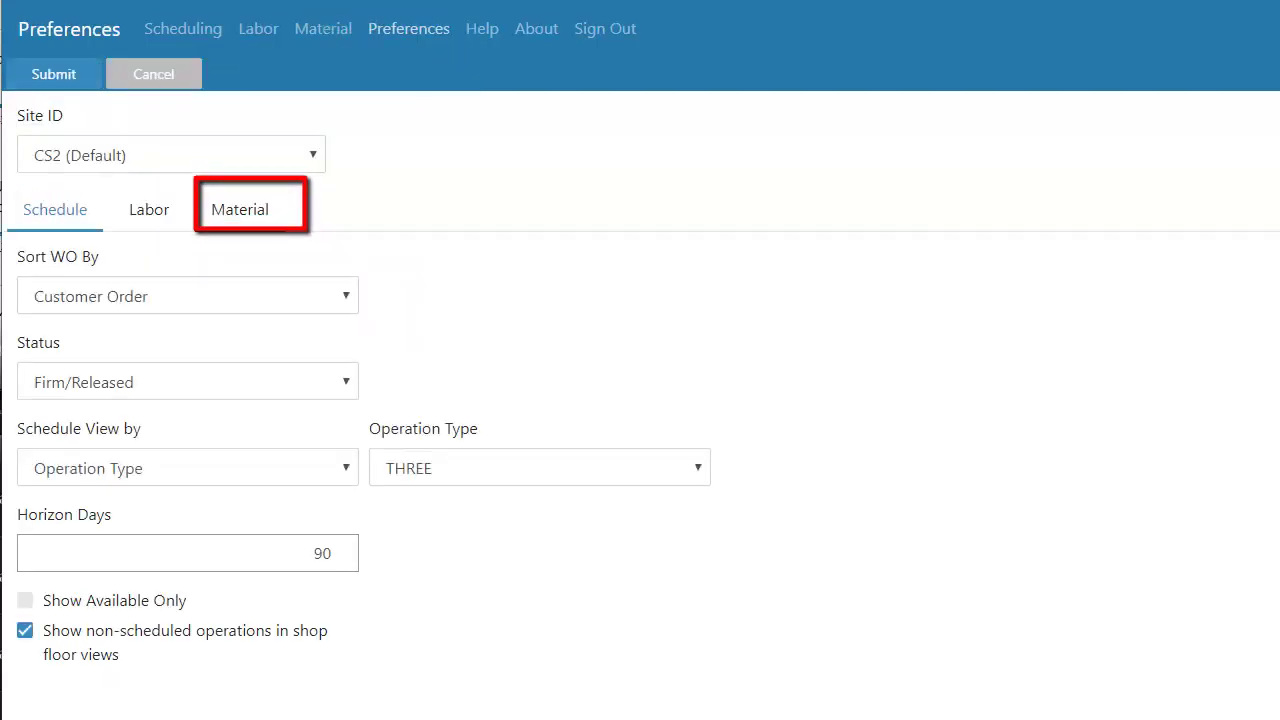
Step: Toggle the first option in the Material preferences
left_click(240, 209)
left_click(26, 256)
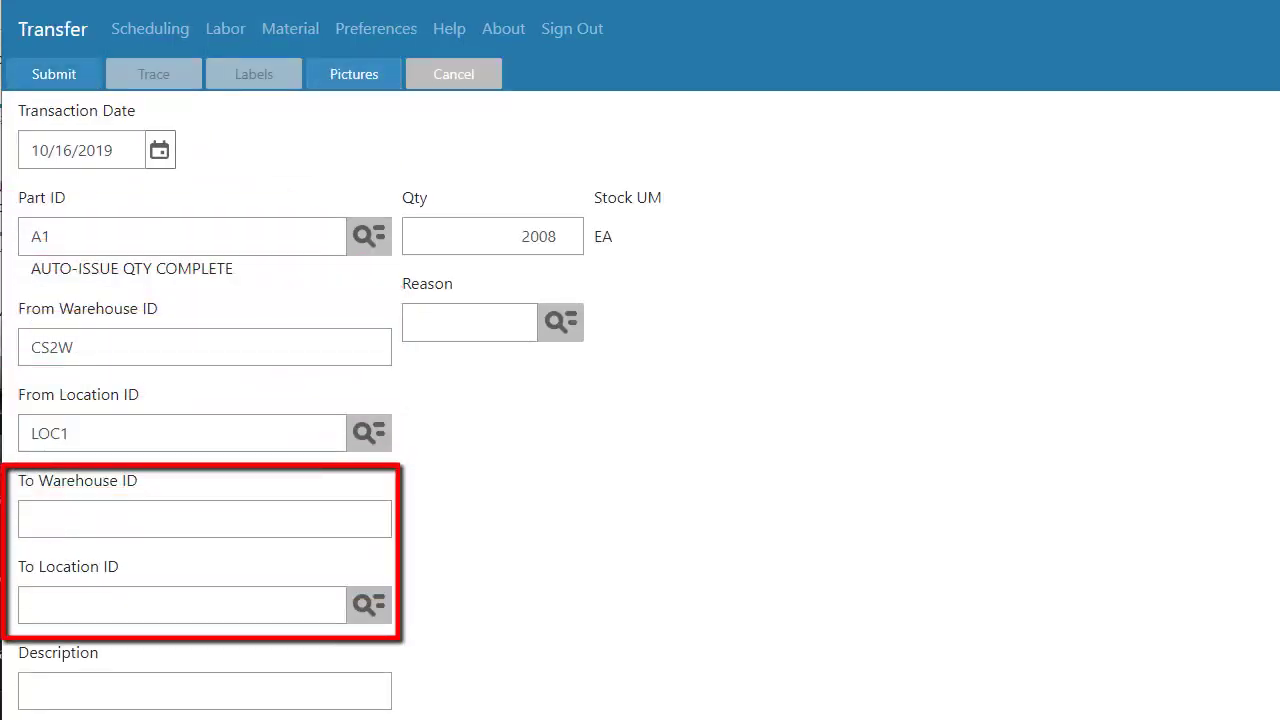
Step: Choose warehouse CS2W, location LOC2 as the transfer's destination from the part locations
left_click(365, 604)
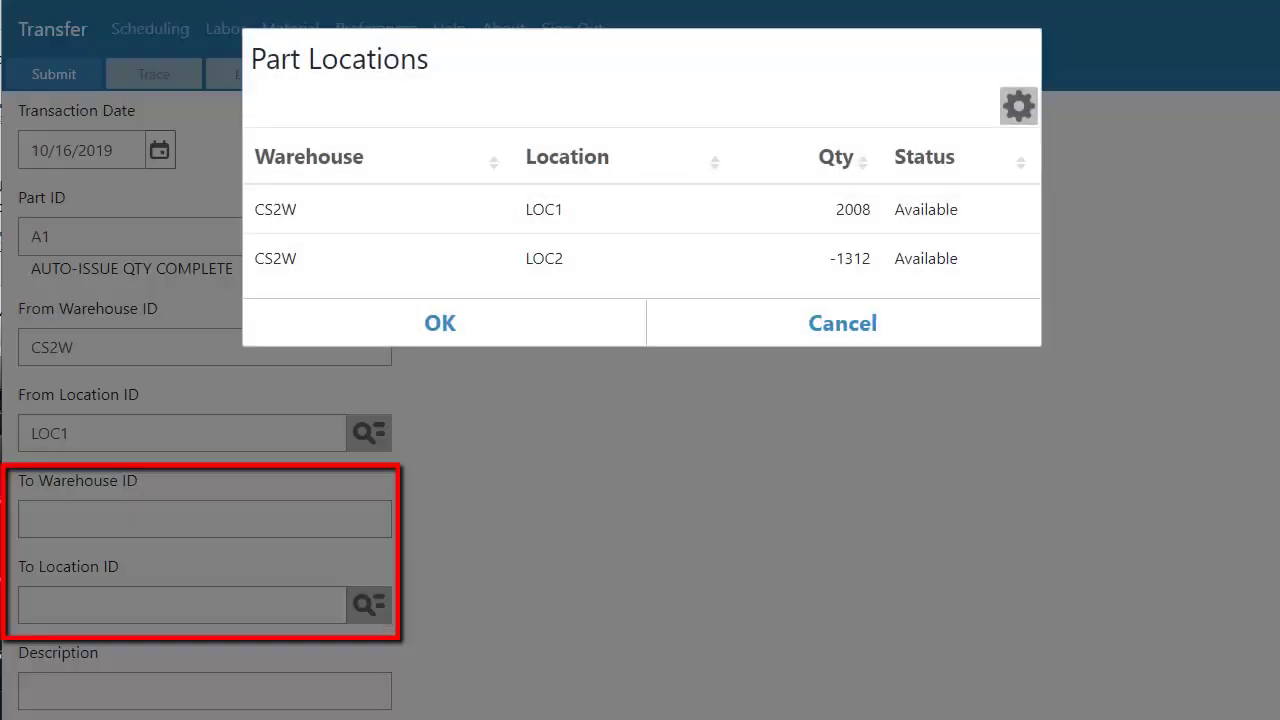
left_click(544, 258)
left_click(443, 322)
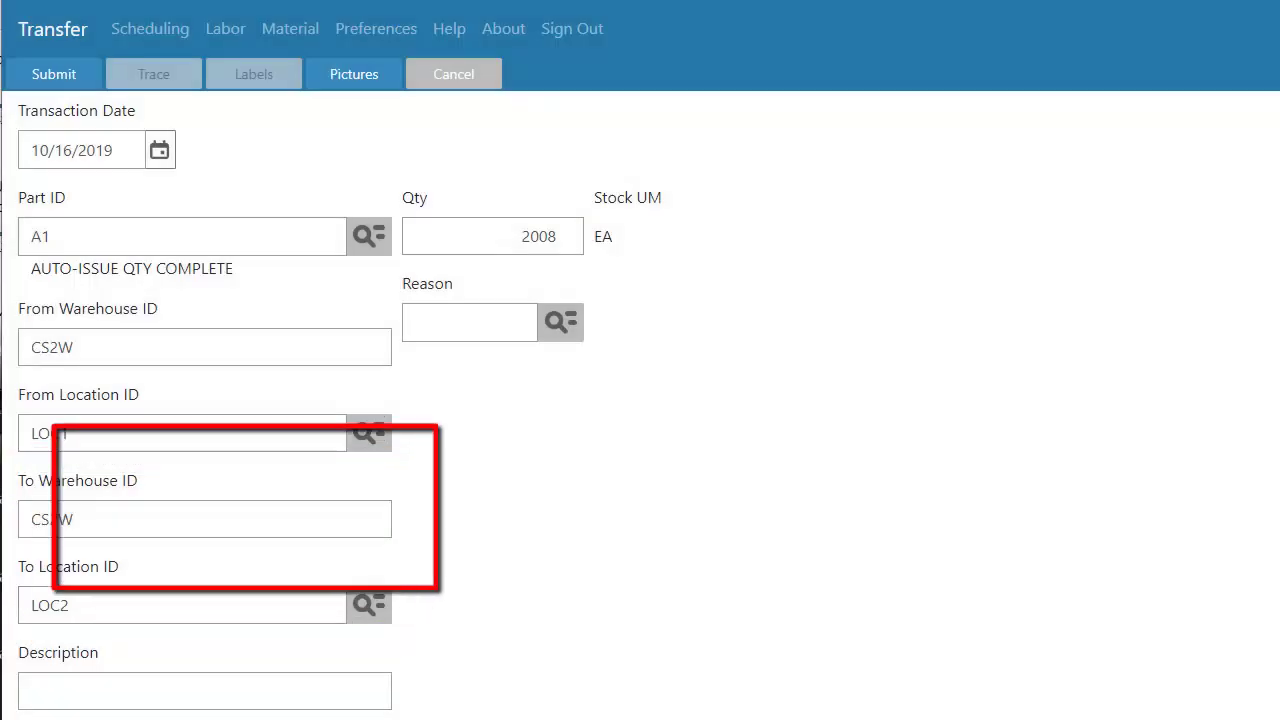
Step: Set the transfer quantity to 1500, enter MOVE as the description, and submit the transfer
left_click(492, 236)
type("1500")
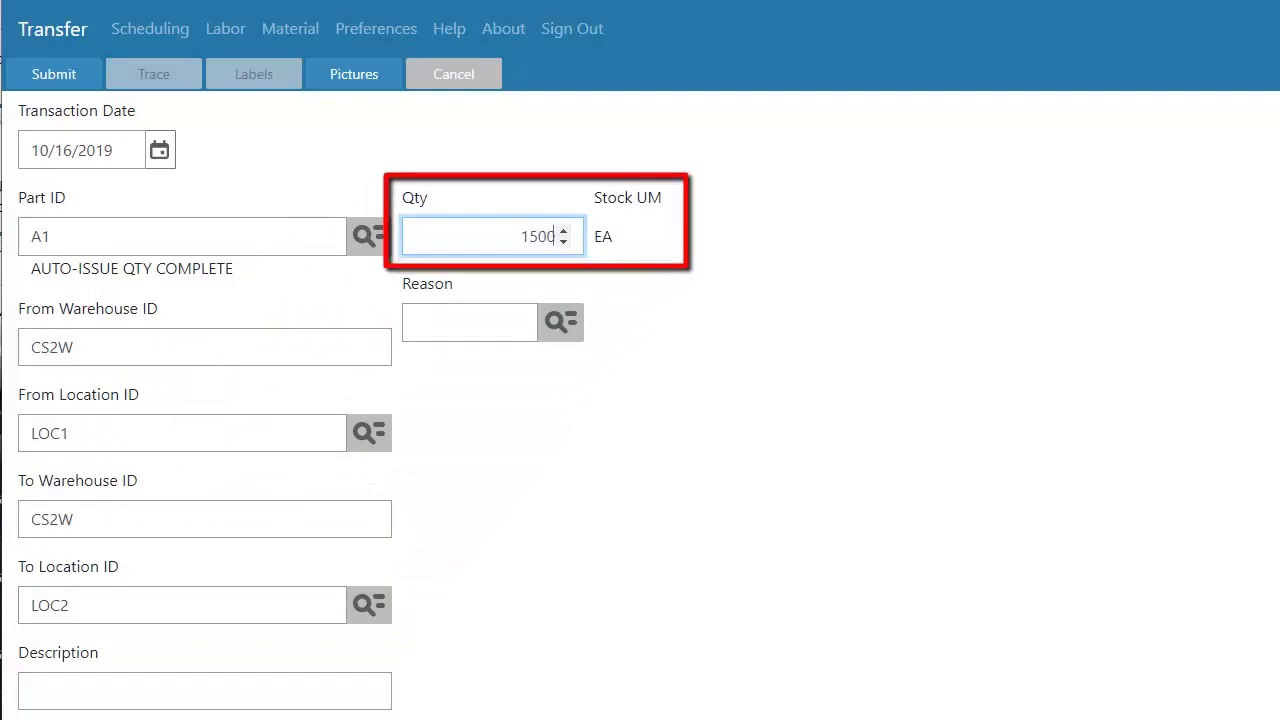
left_click(560, 322)
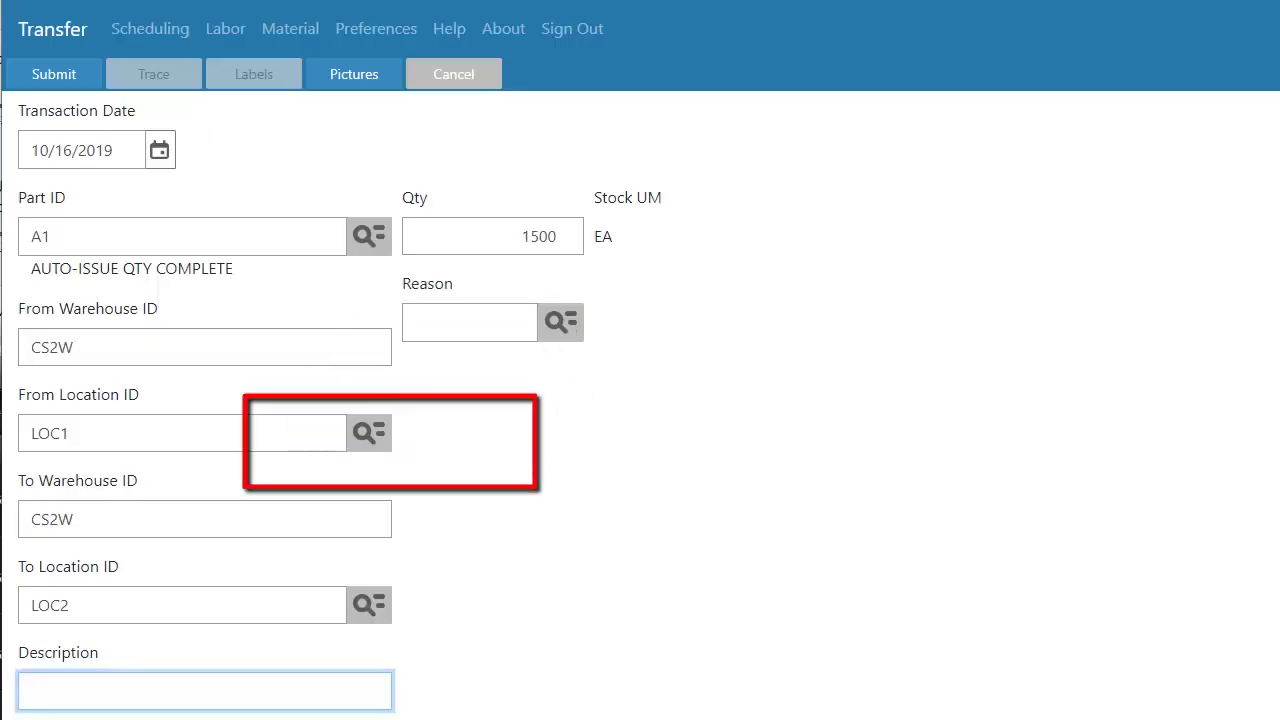
type("MOVE")
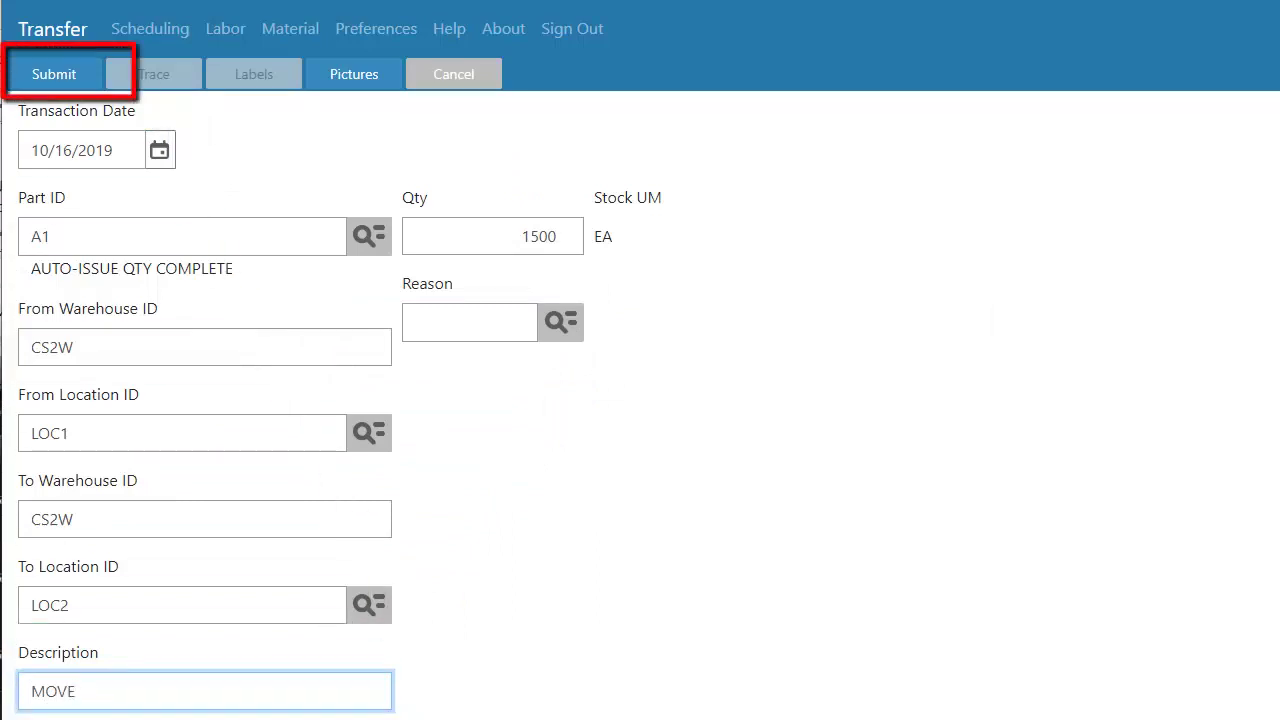
left_click(54, 74)
key("Return")
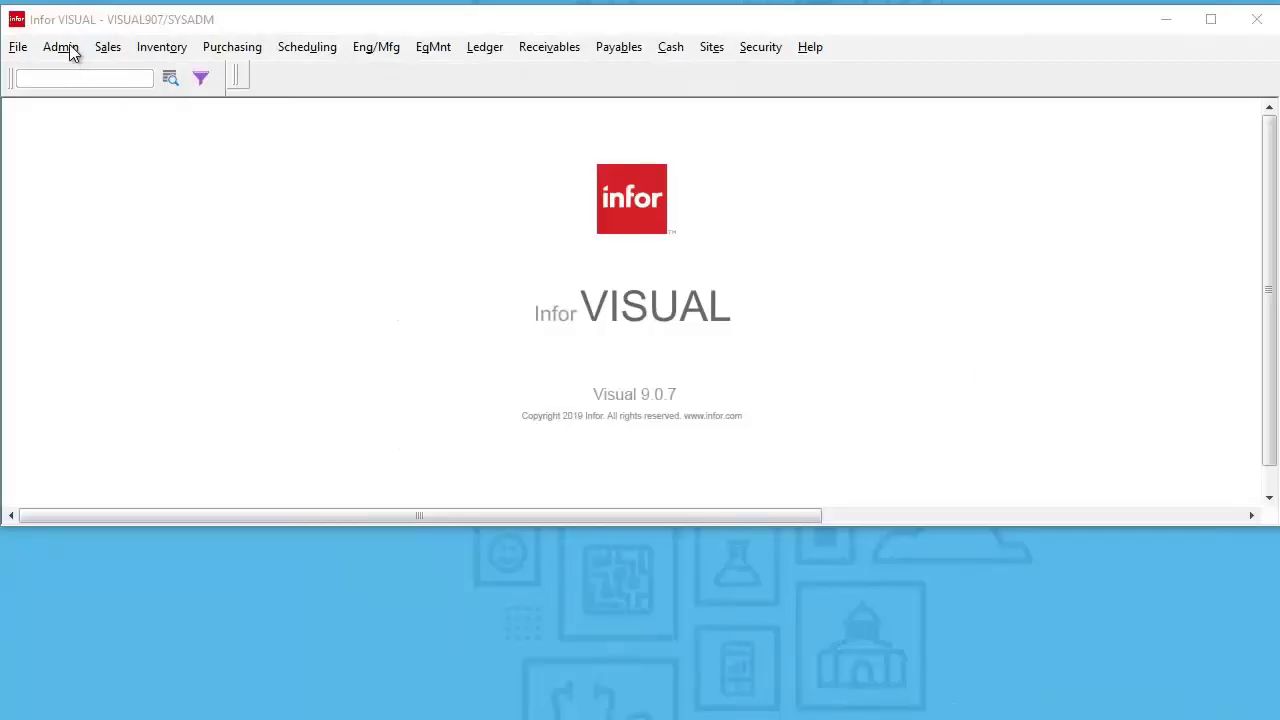
Step: Switch to Infor VISUAL and open Site Maintenance
left_click(70, 48)
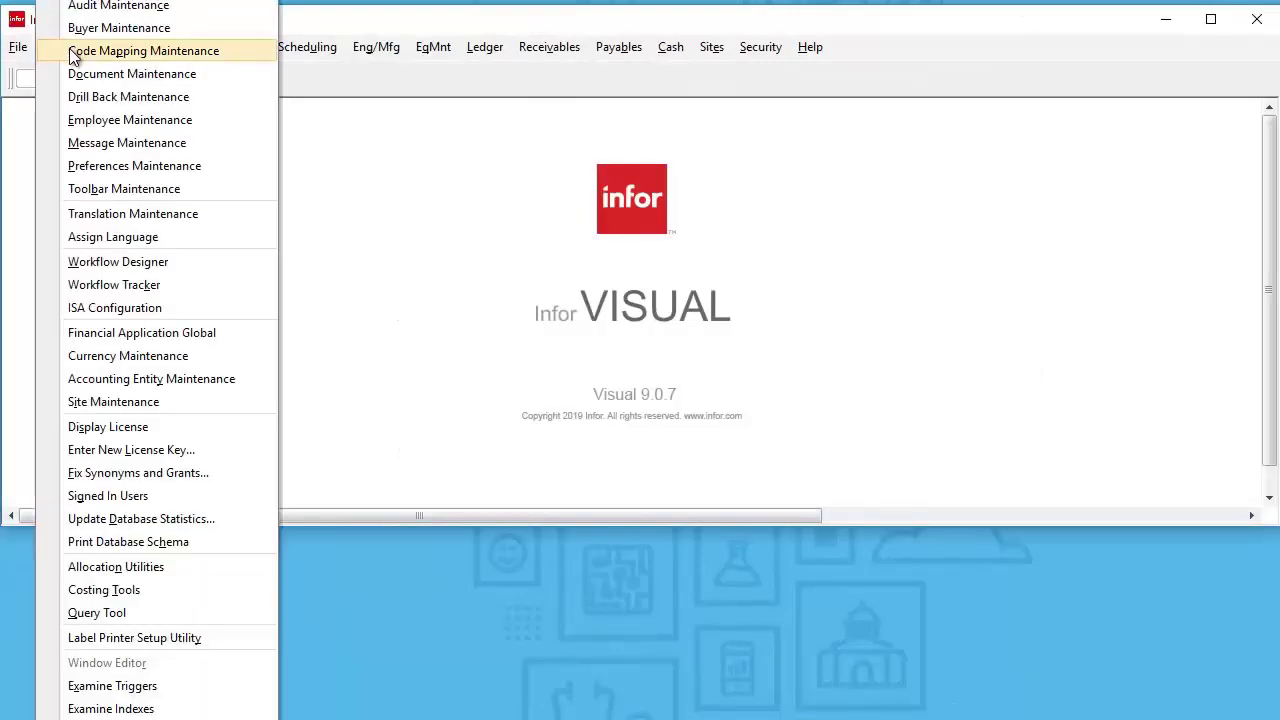
left_click(113, 408)
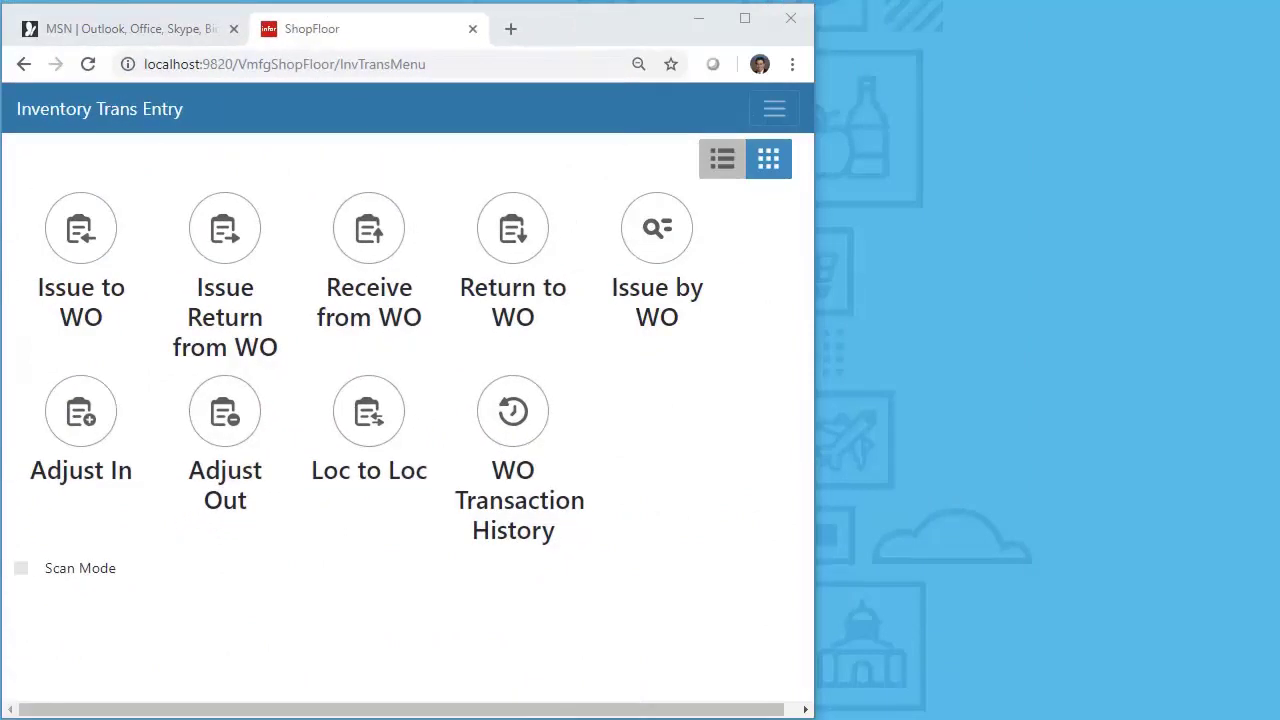
Step: In ShopFloor, start an Adjust In transaction for part 10 and look up its assigned locations in warehouse MMC-MAIN
left_click(68, 432)
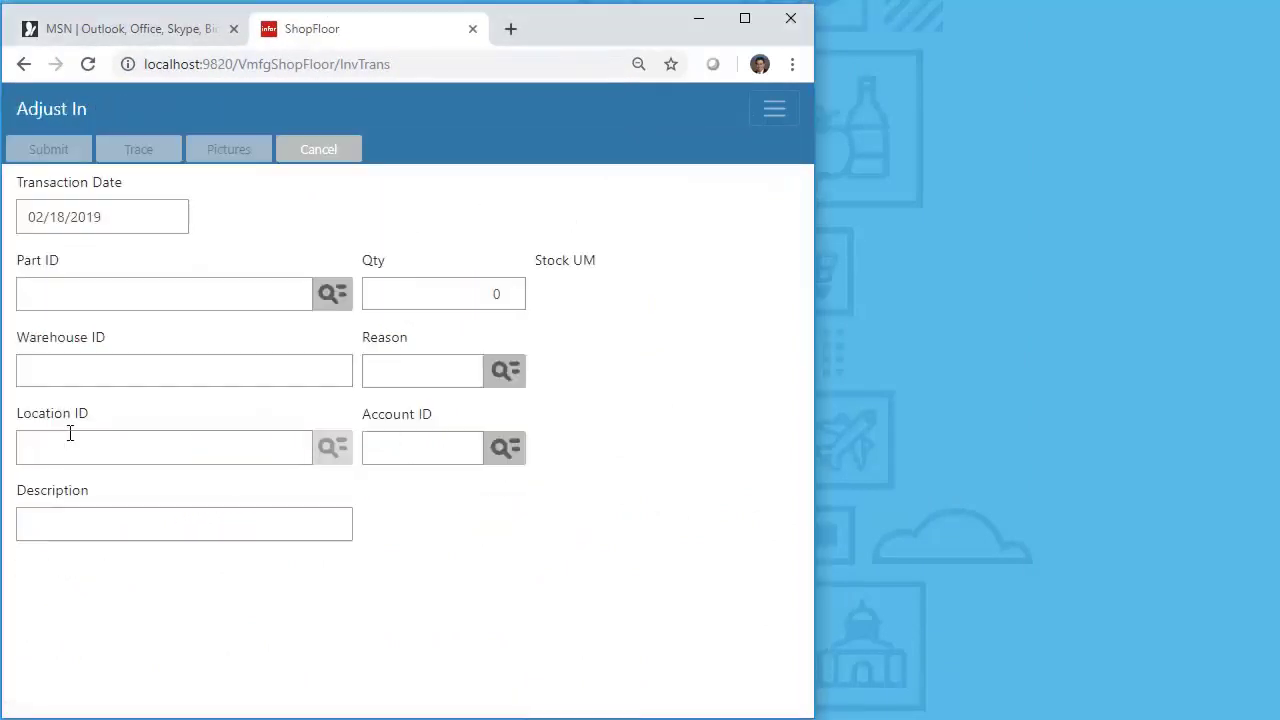
left_click(98, 288)
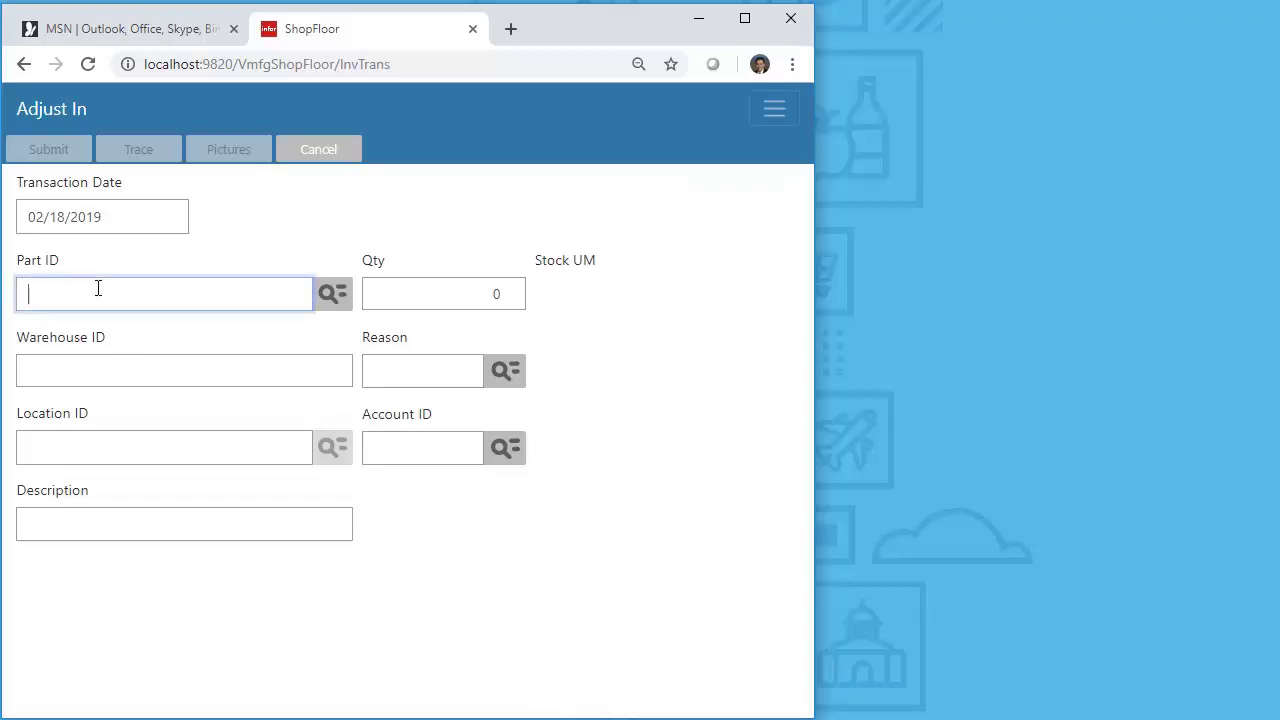
type("10")
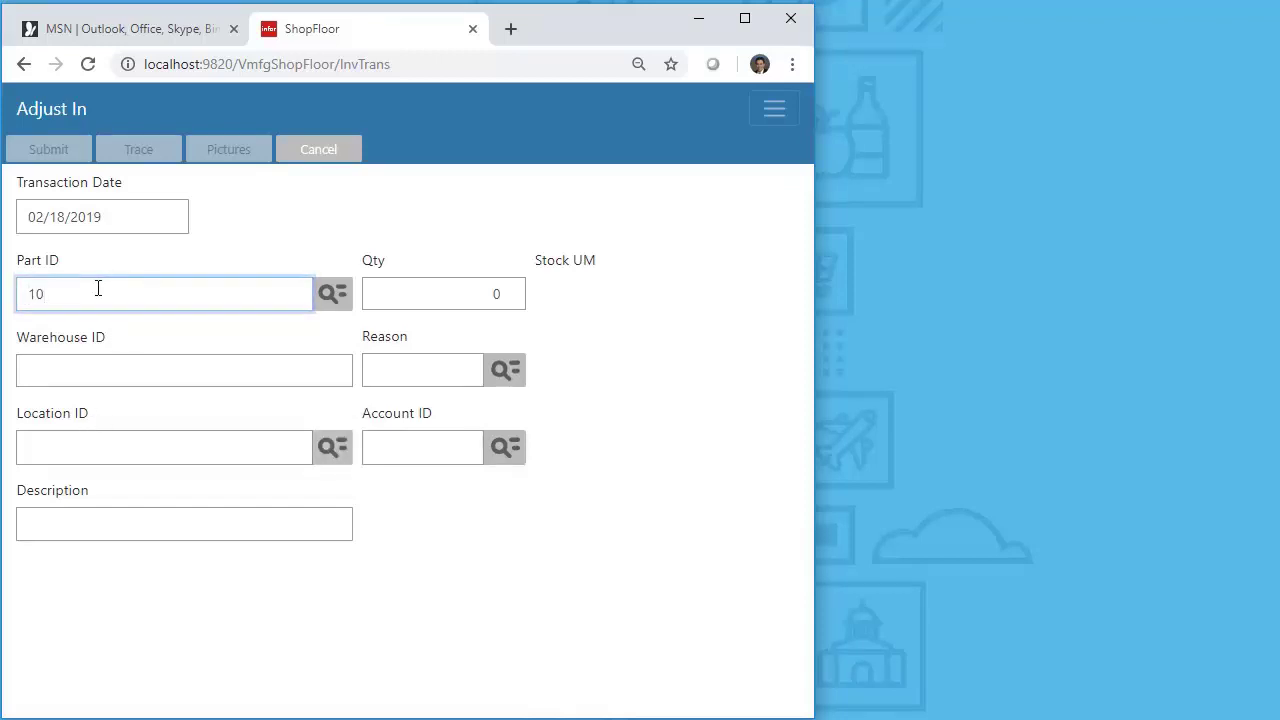
key("Tab")
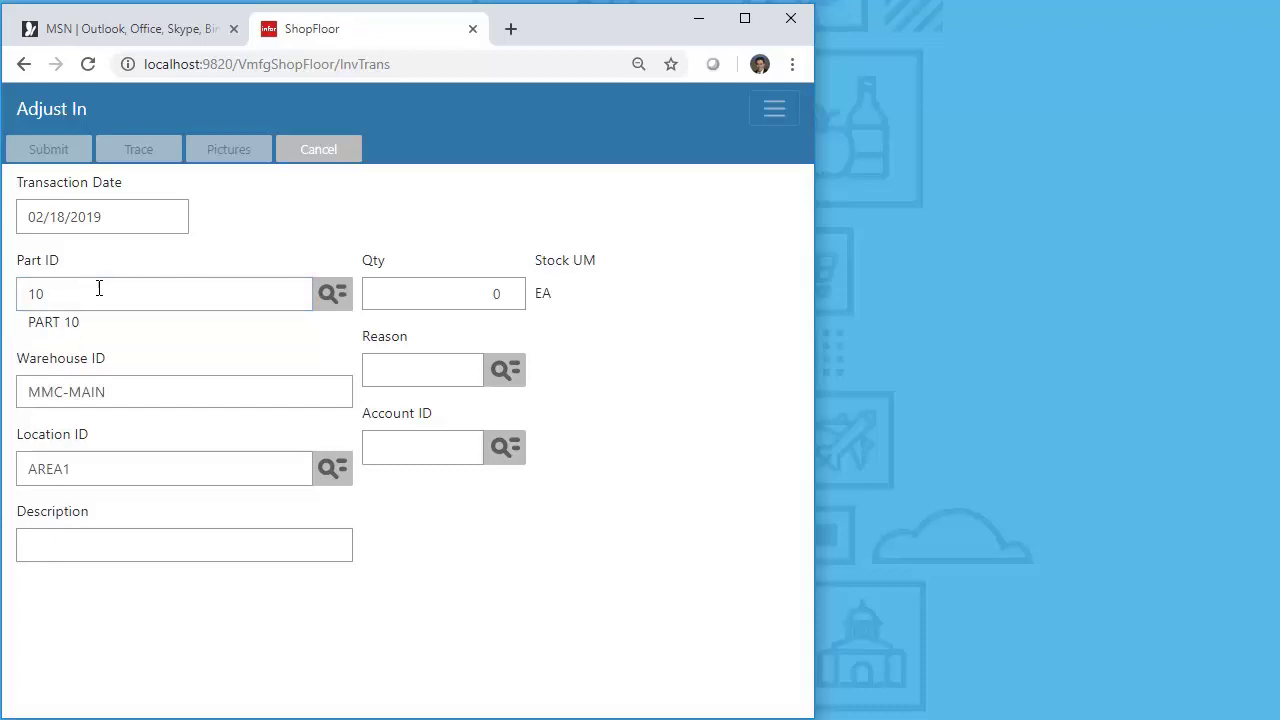
left_click(332, 469)
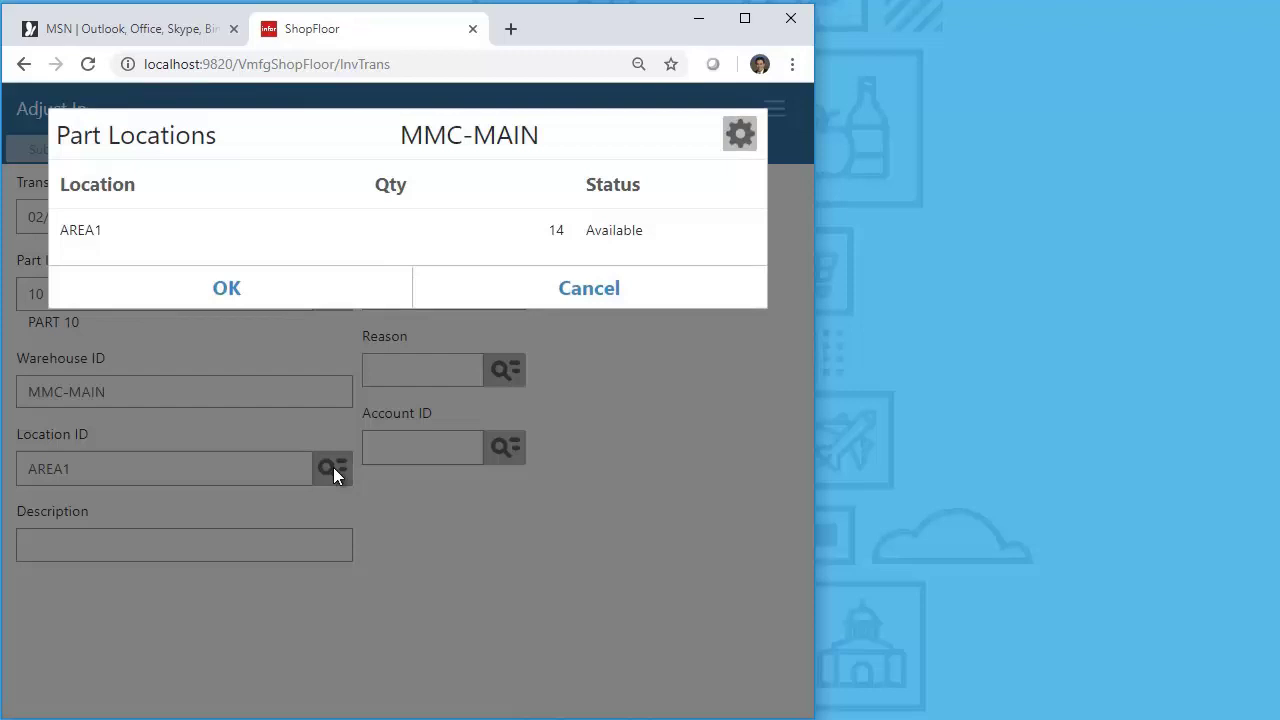
left_click(345, 302)
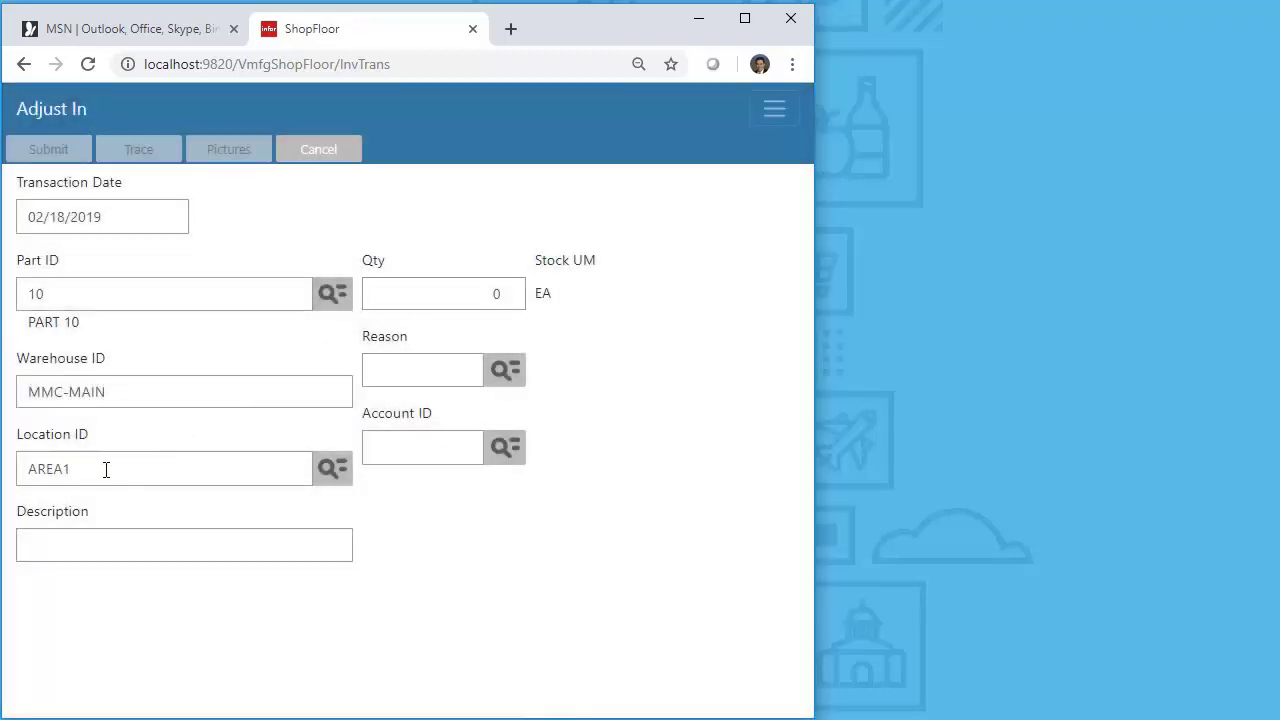
Step: Change the location to AREA2 and assign part 10 to it with Available status
left_click(106, 469)
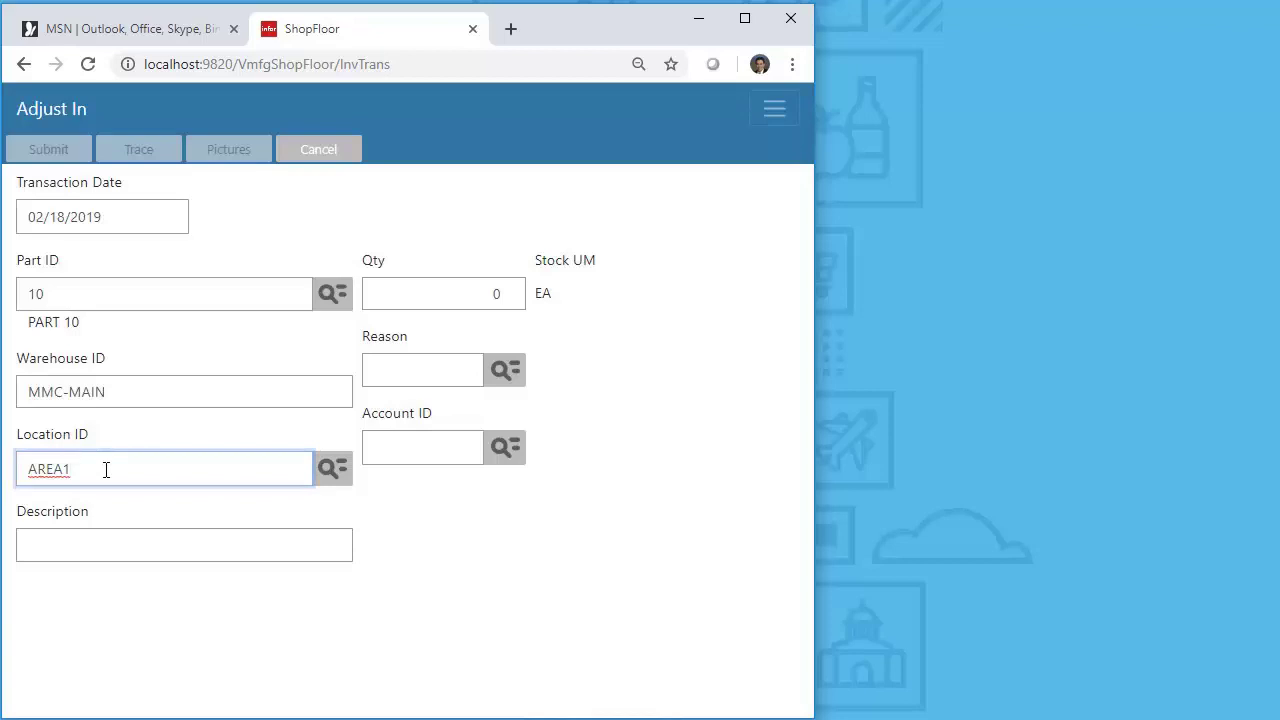
key("BackSpace")
type("2")
key("Tab")
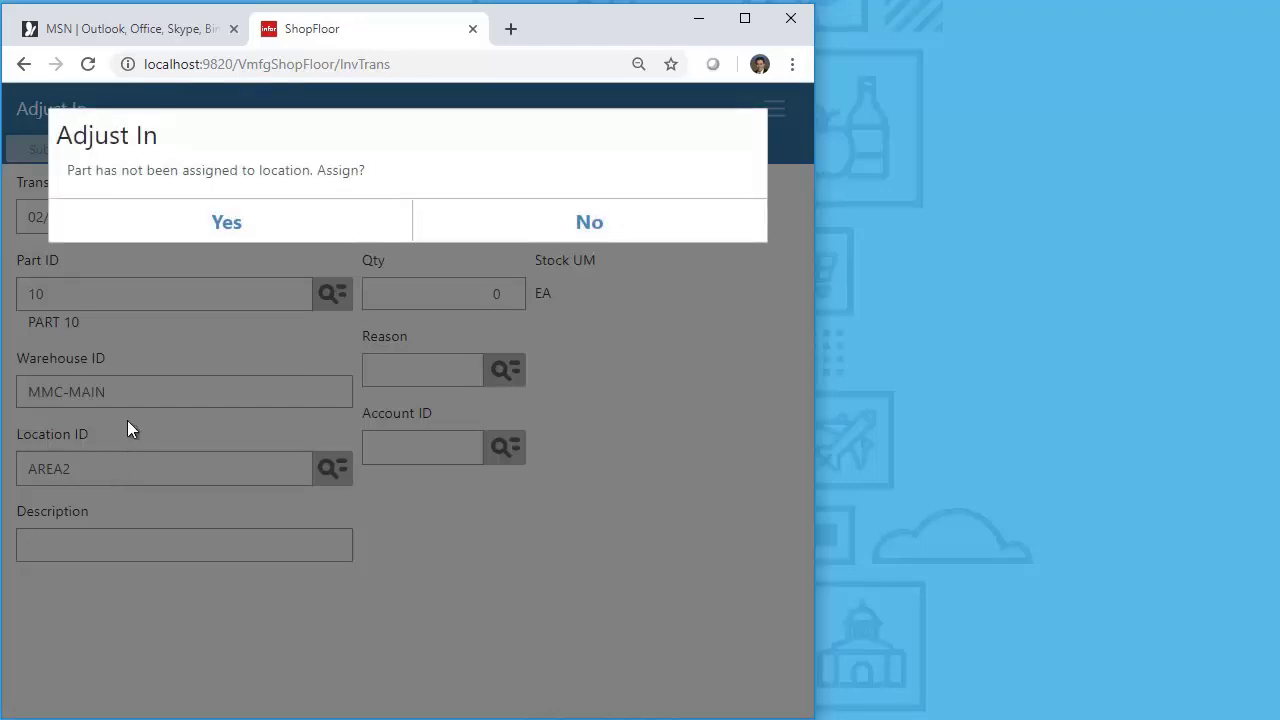
left_click(228, 224)
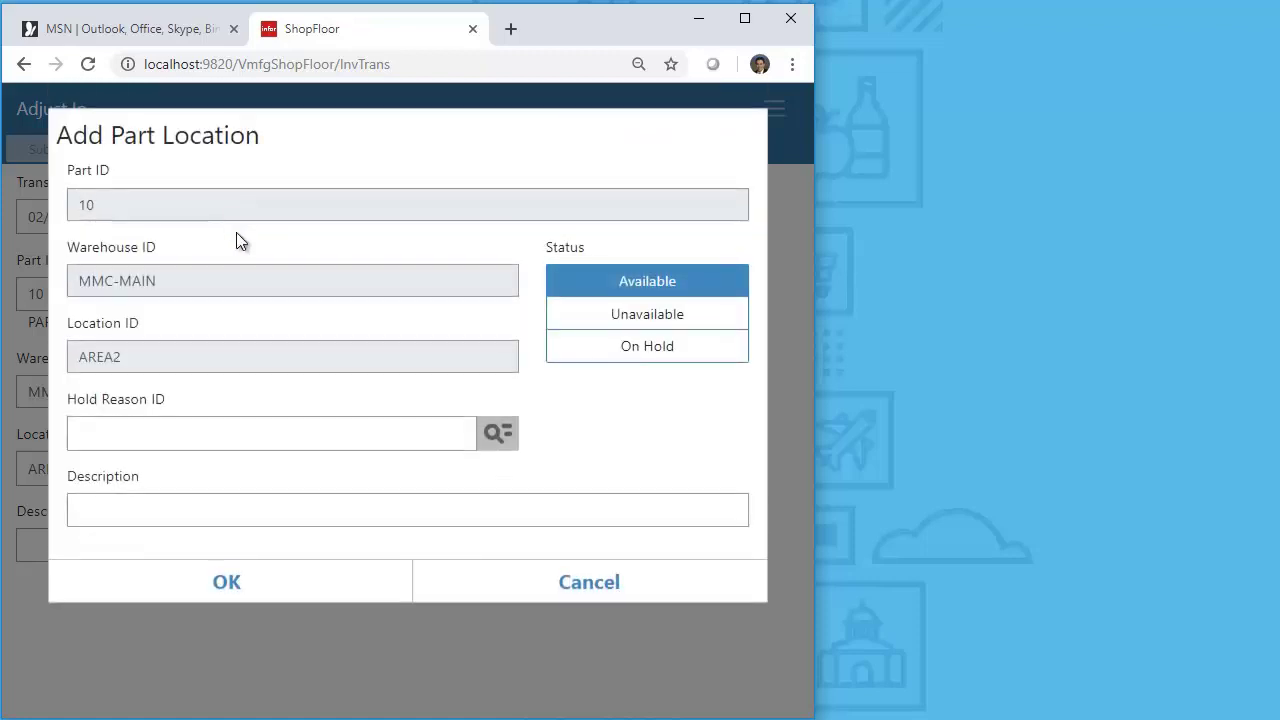
left_click(222, 588)
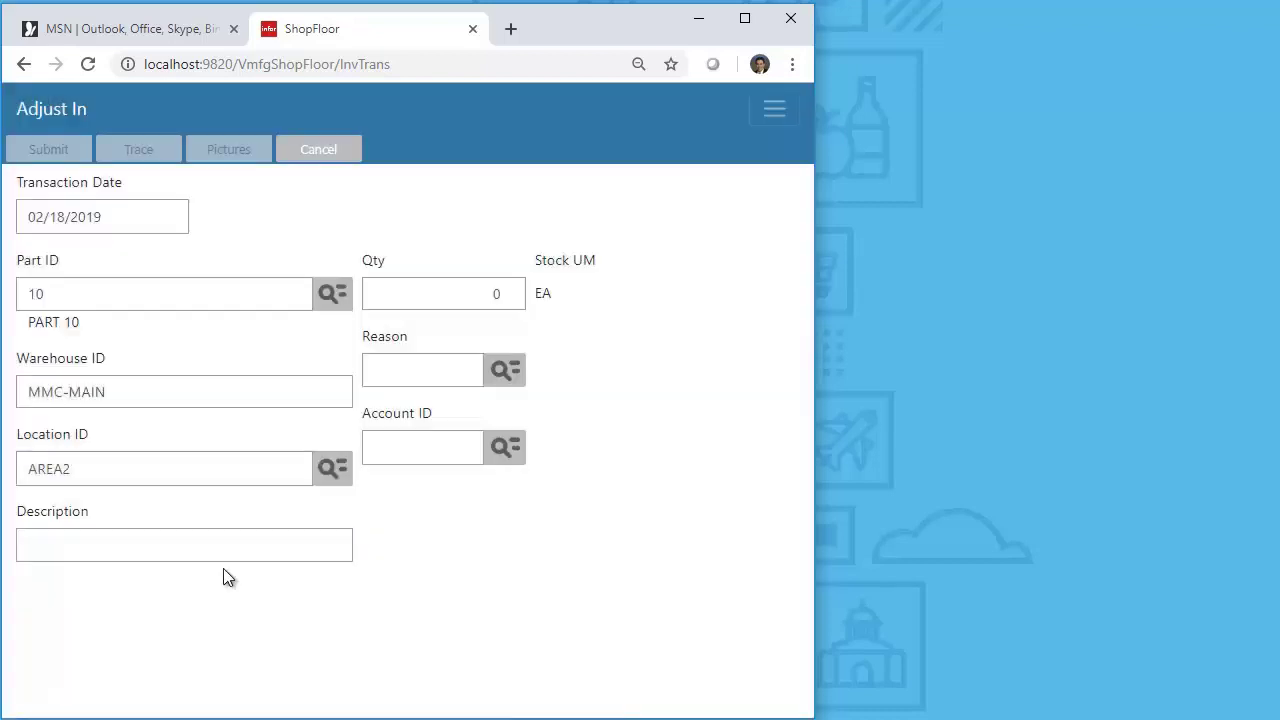
Step: Change the location to AREA22, then add it as a new location assigned to part 10 with Available status
left_click(116, 466)
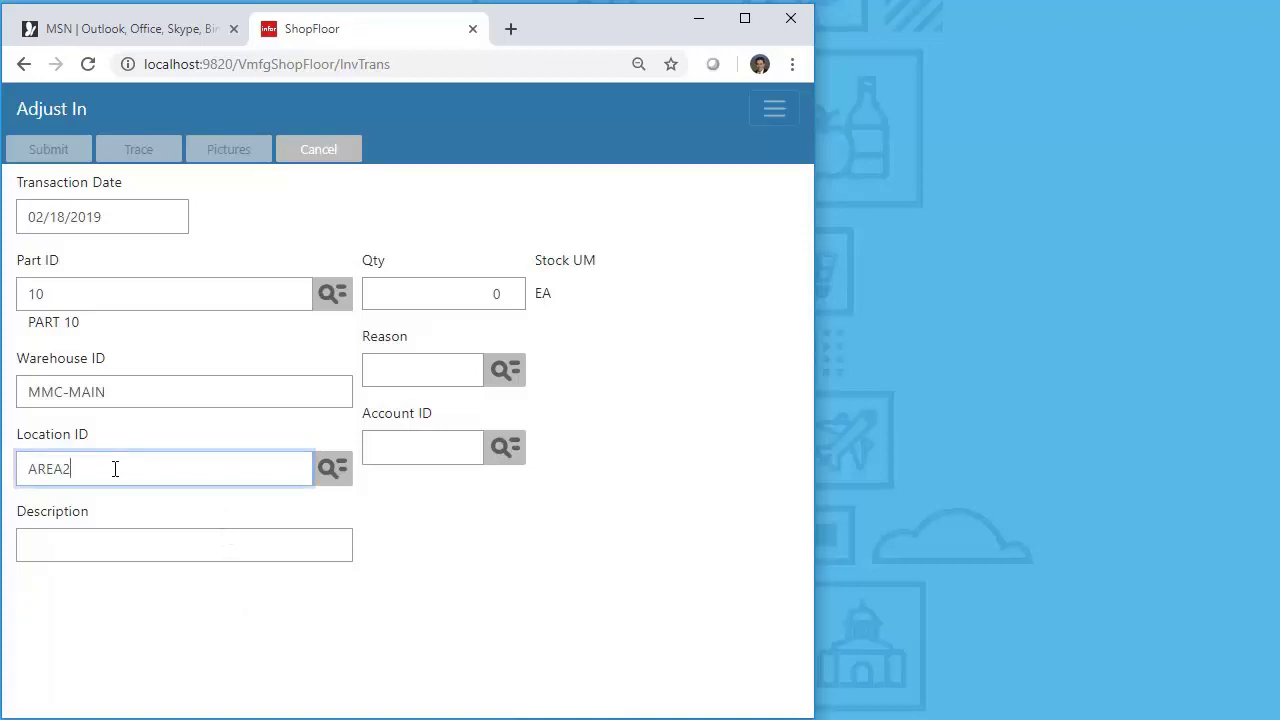
type("2")
key("Tab")
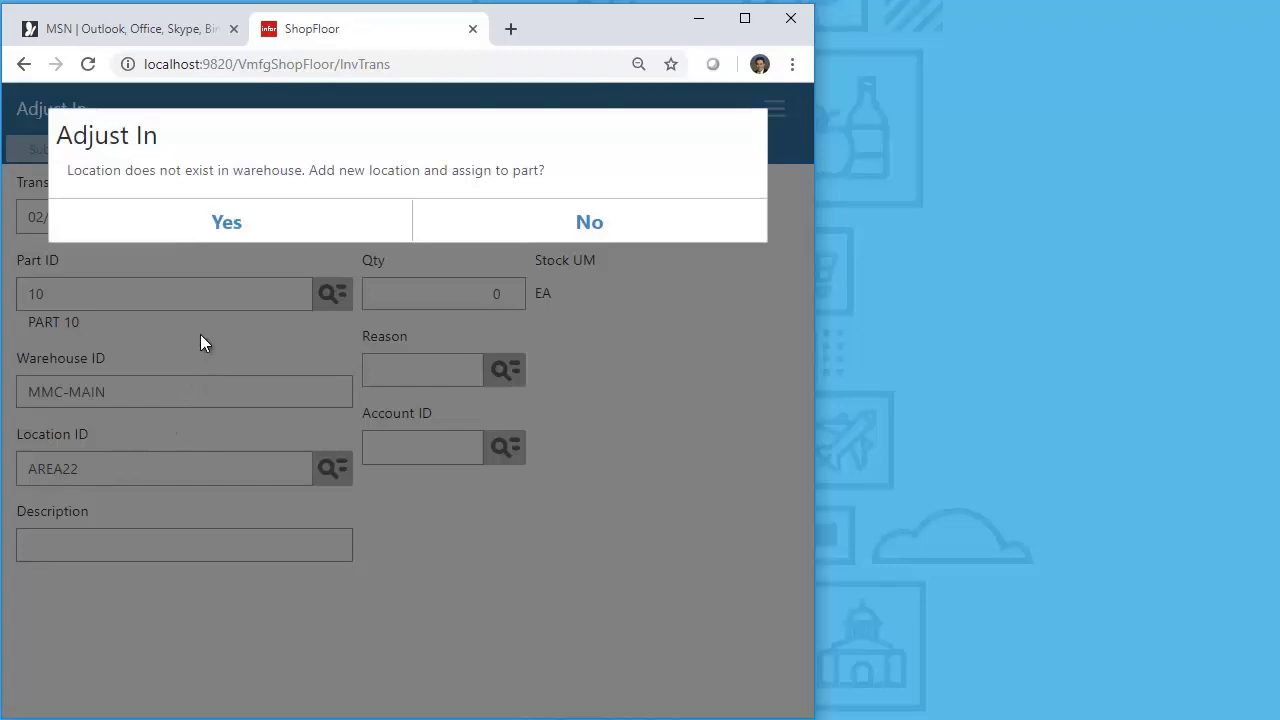
left_click(227, 224)
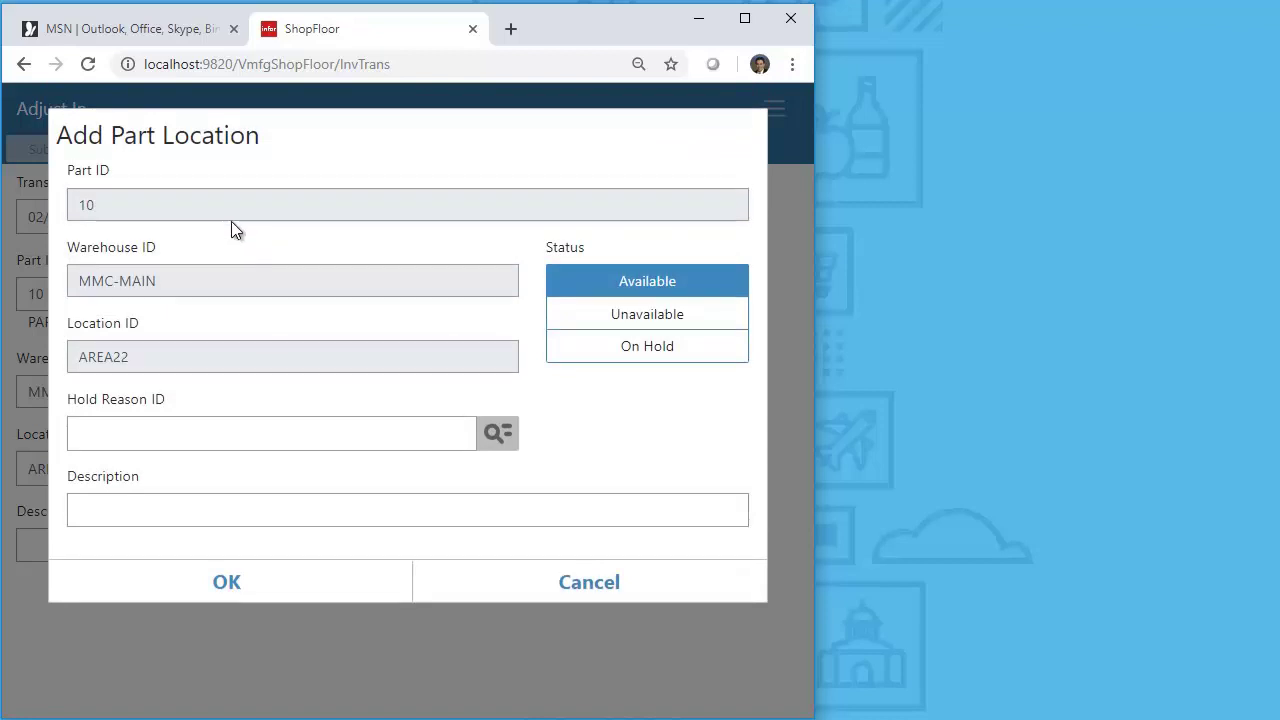
left_click(222, 586)
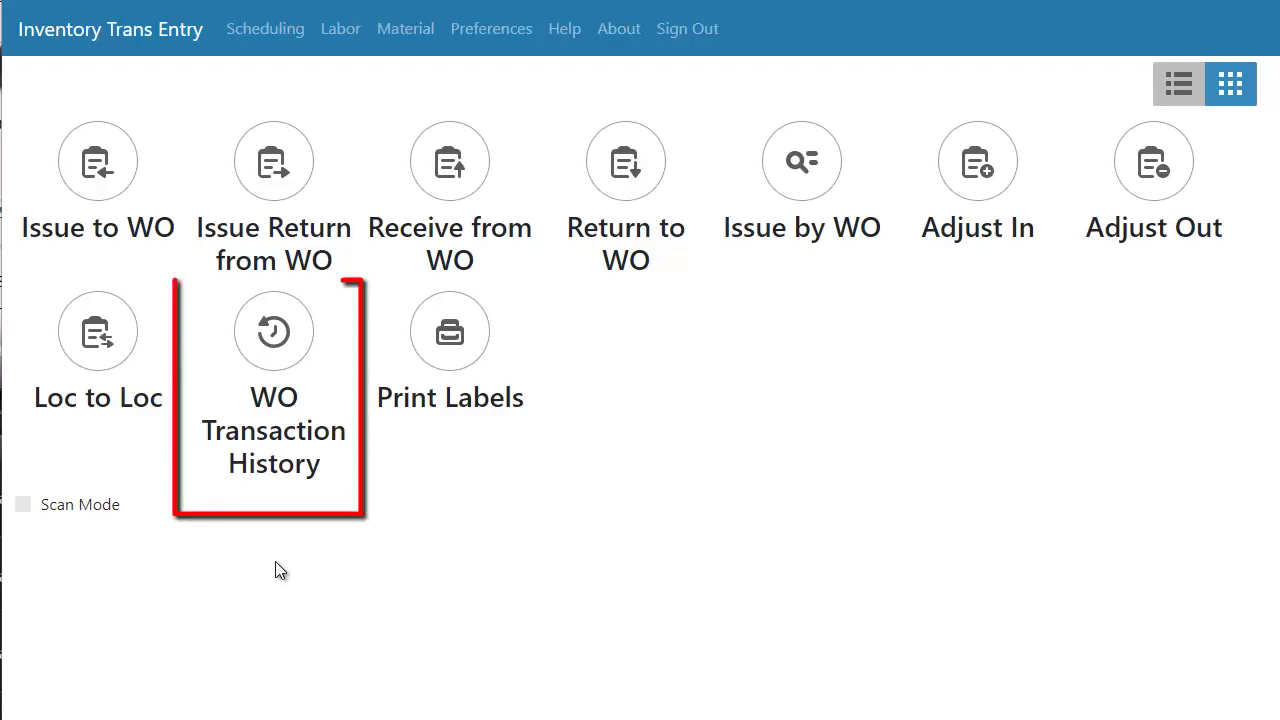
Step: Open the work order transaction history and list the transactions for base ID 00001, lot 1, split 0, sub 0
left_click(291, 331)
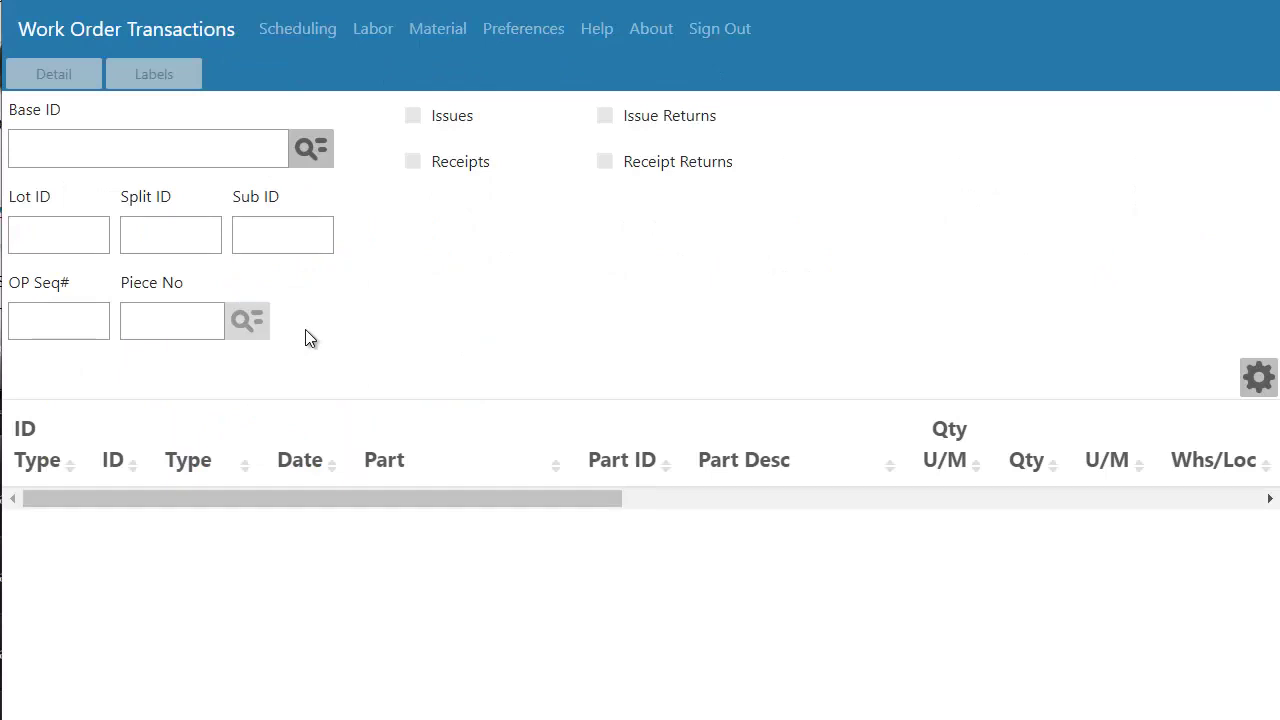
left_click(312, 149)
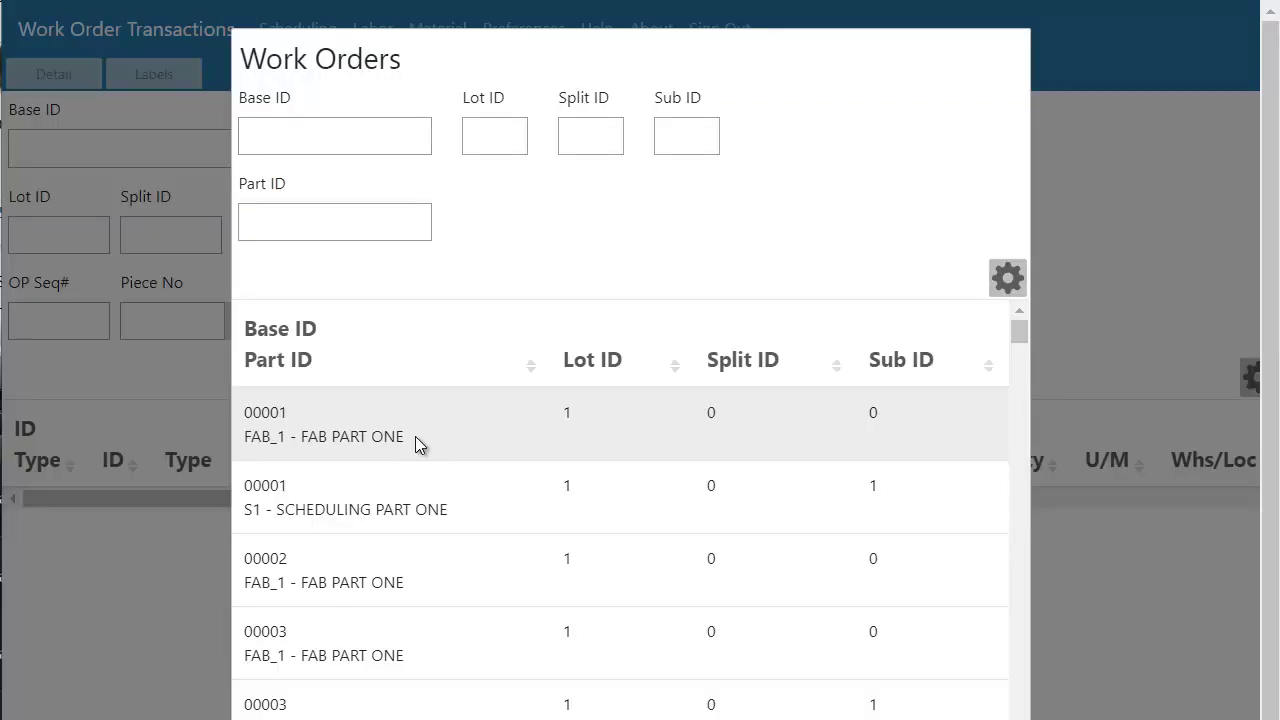
left_click(415, 436)
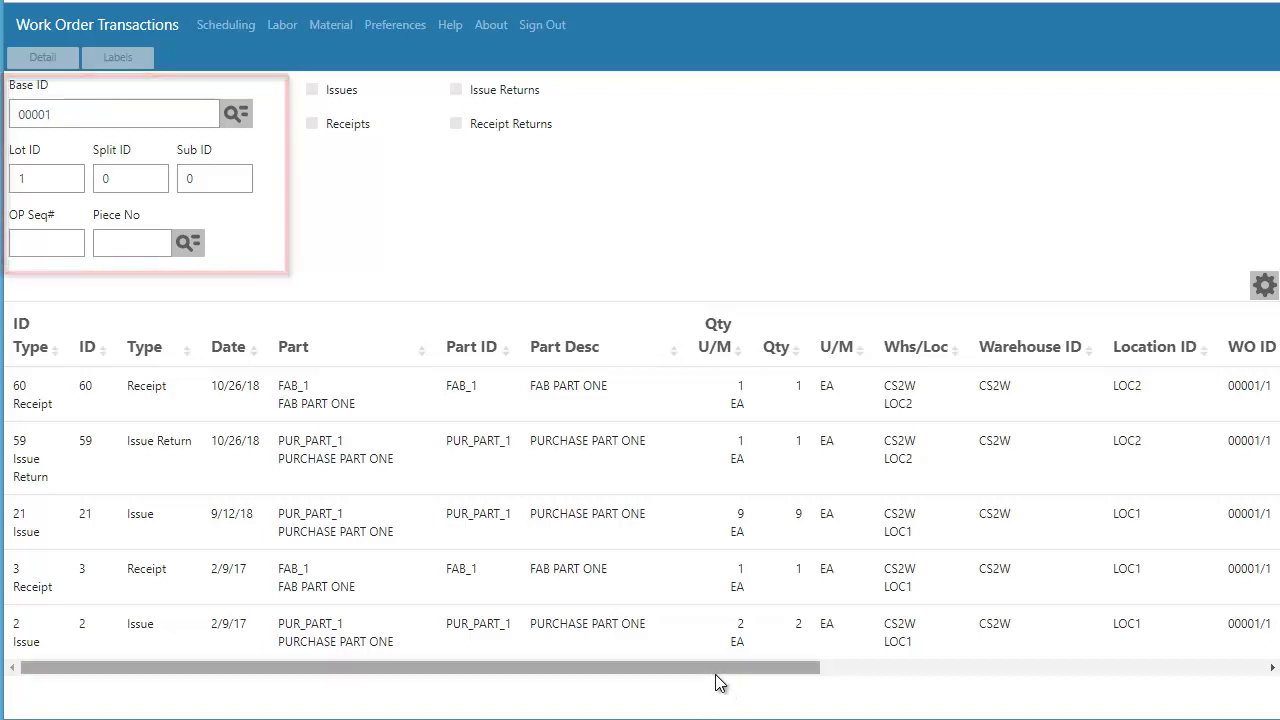
mouse_move(715, 674)
left_mouse_down()
mouse_move(1177, 651)
mouse_move(940, 694)
mouse_move(687, 707)
left_mouse_up()
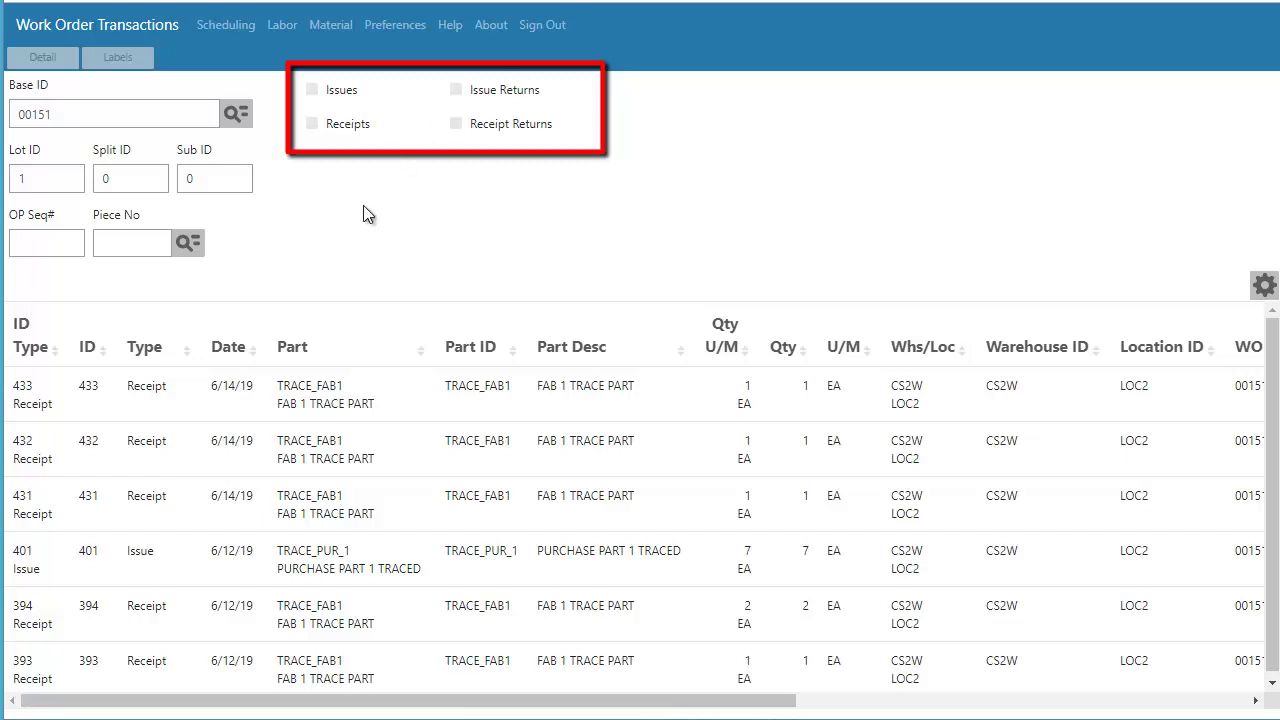
Step: Filter the work order's transactions to receipts only and view the details of receipt 433
left_click(316, 130)
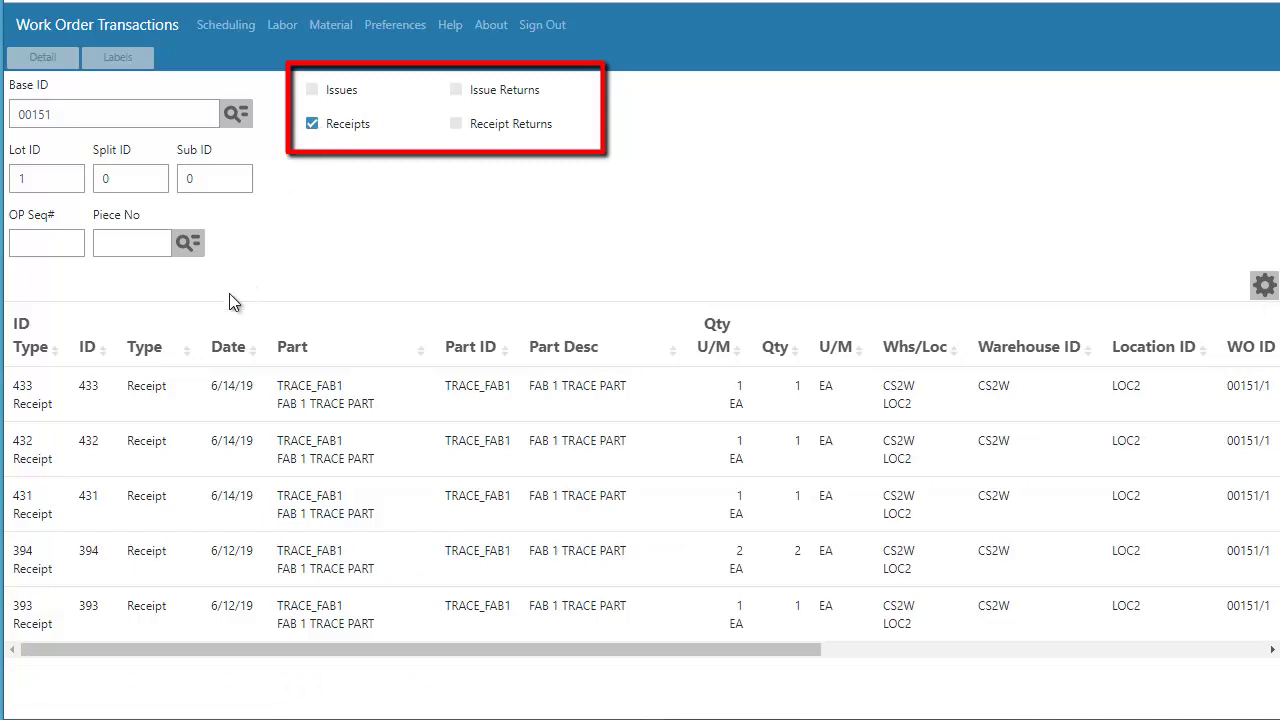
left_click(102, 402)
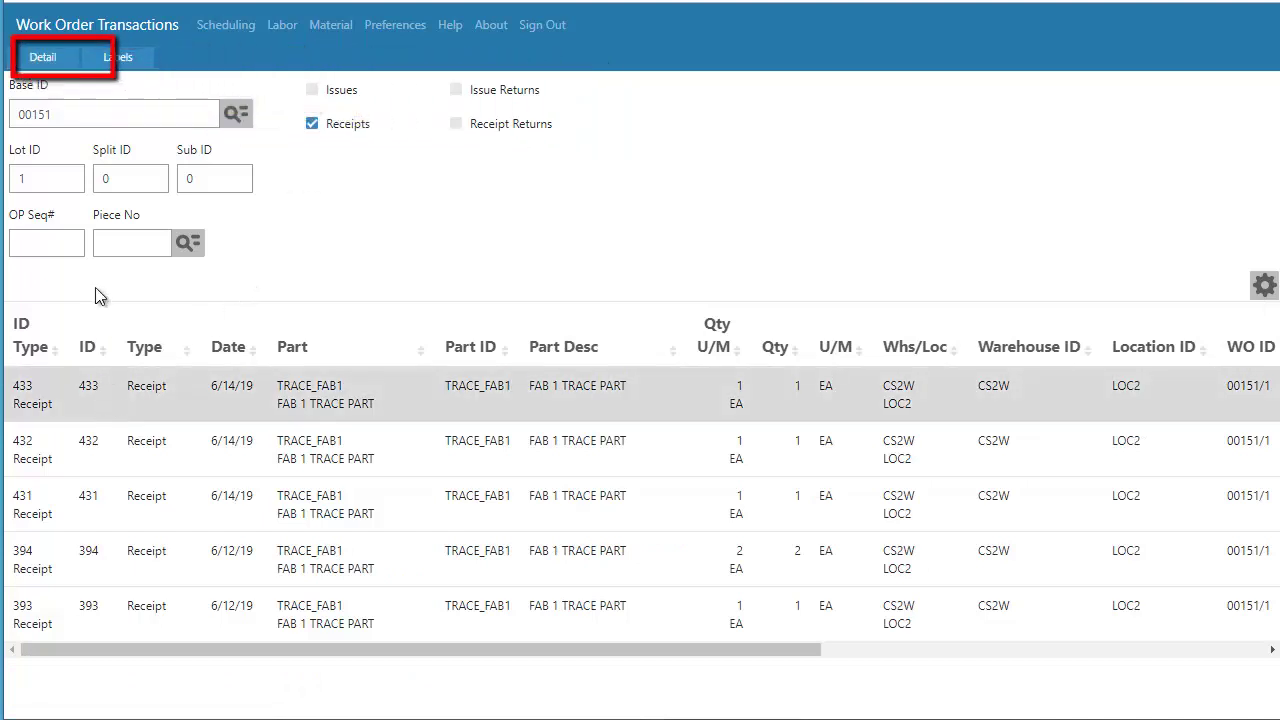
left_click(44, 57)
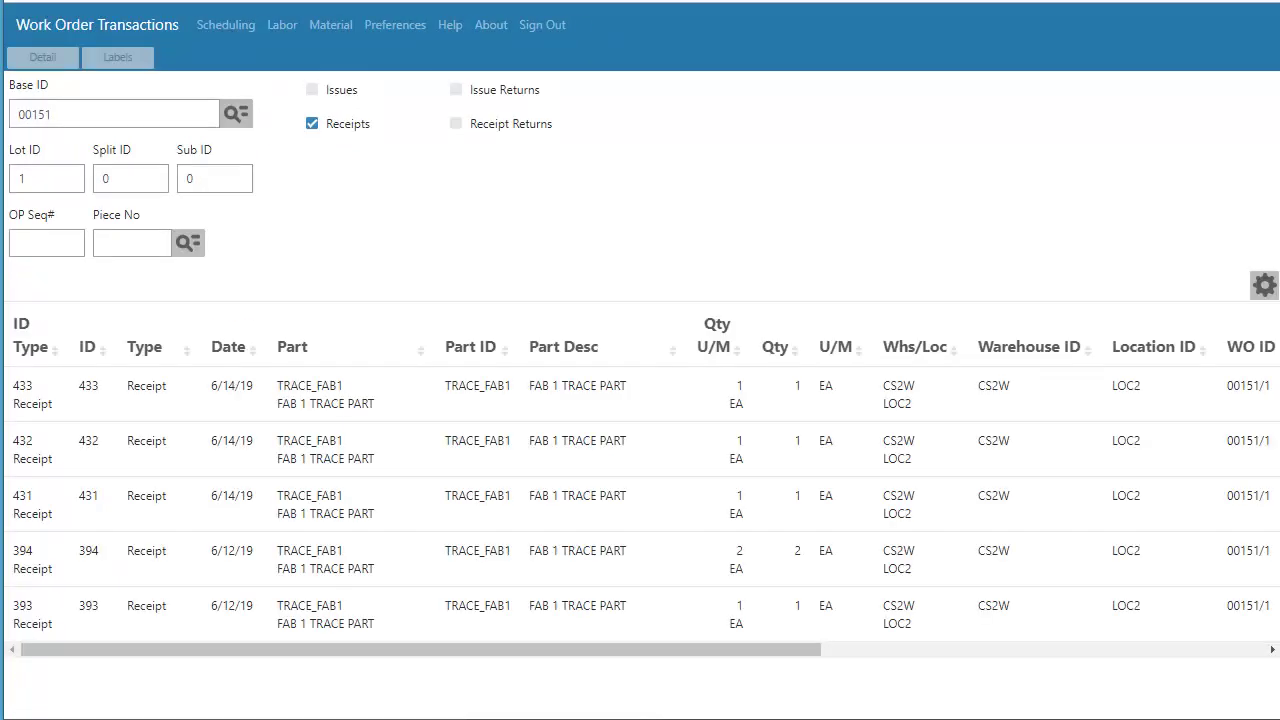
Step: Open the labels for TRACE_FAB1 receipt 433
left_click(640, 393)
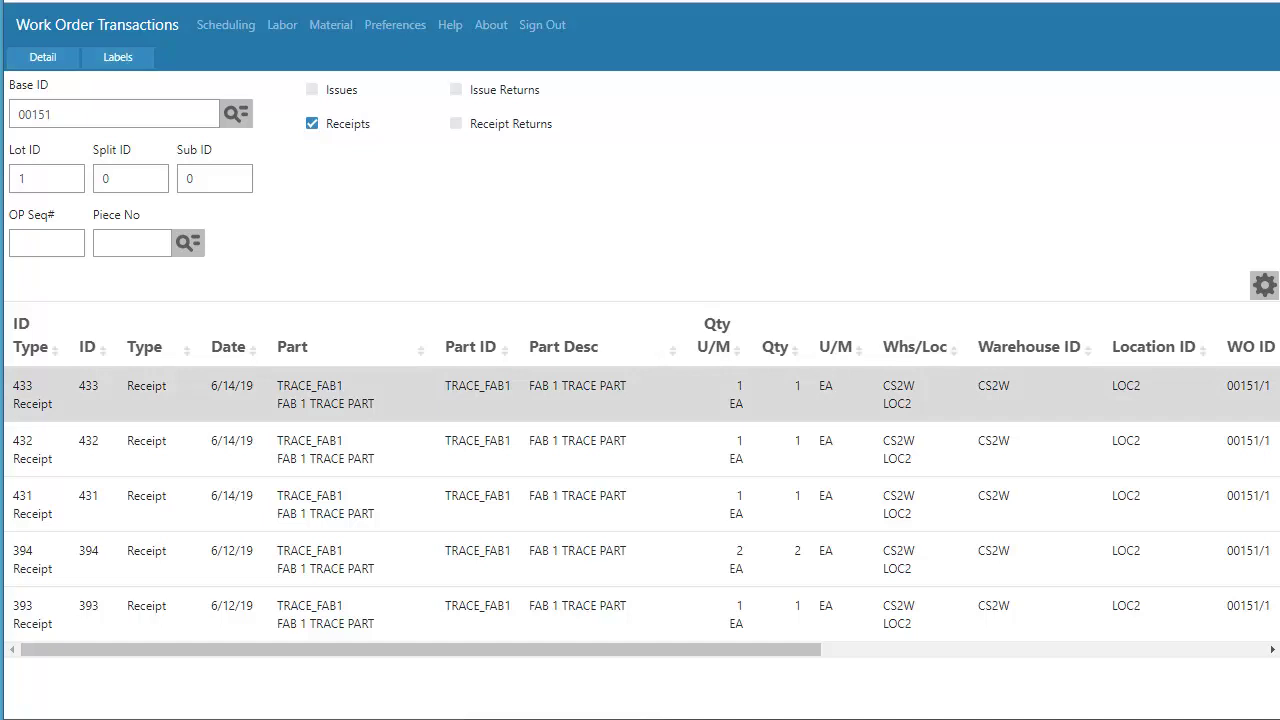
left_click(117, 57)
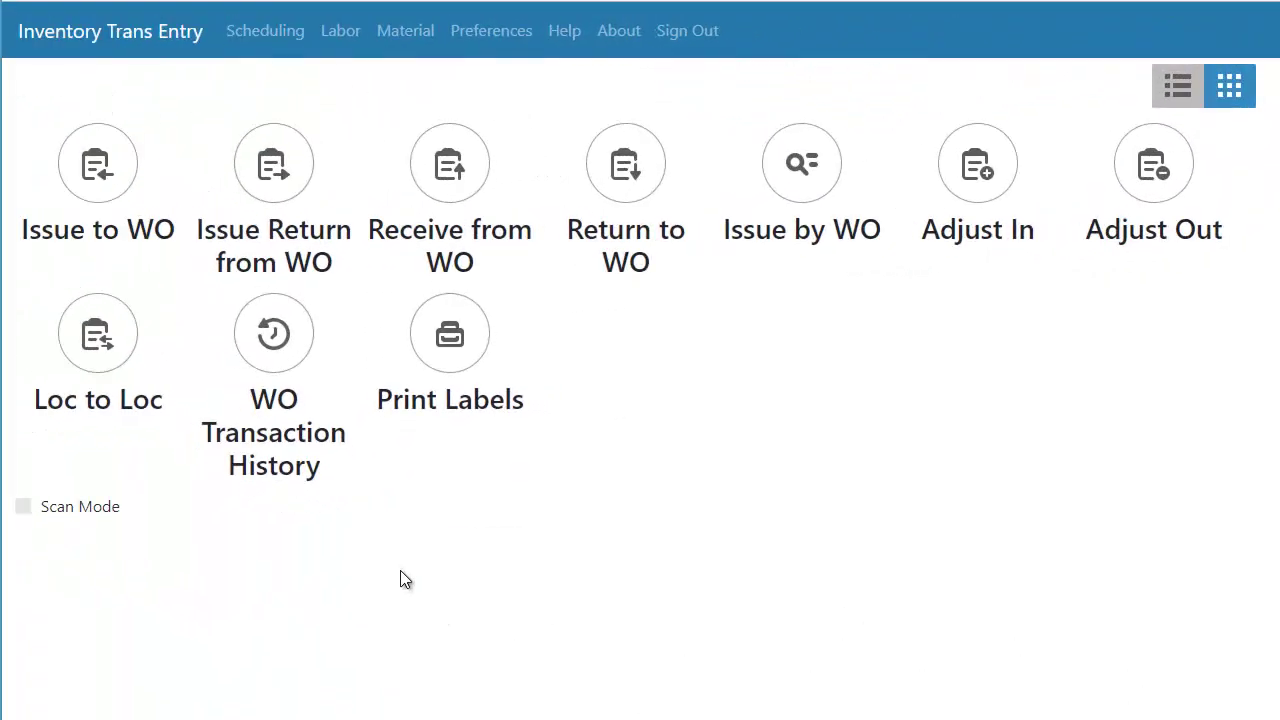
Step: Start label printing from the inventory transactions and select the PART1 label
left_click(446, 348)
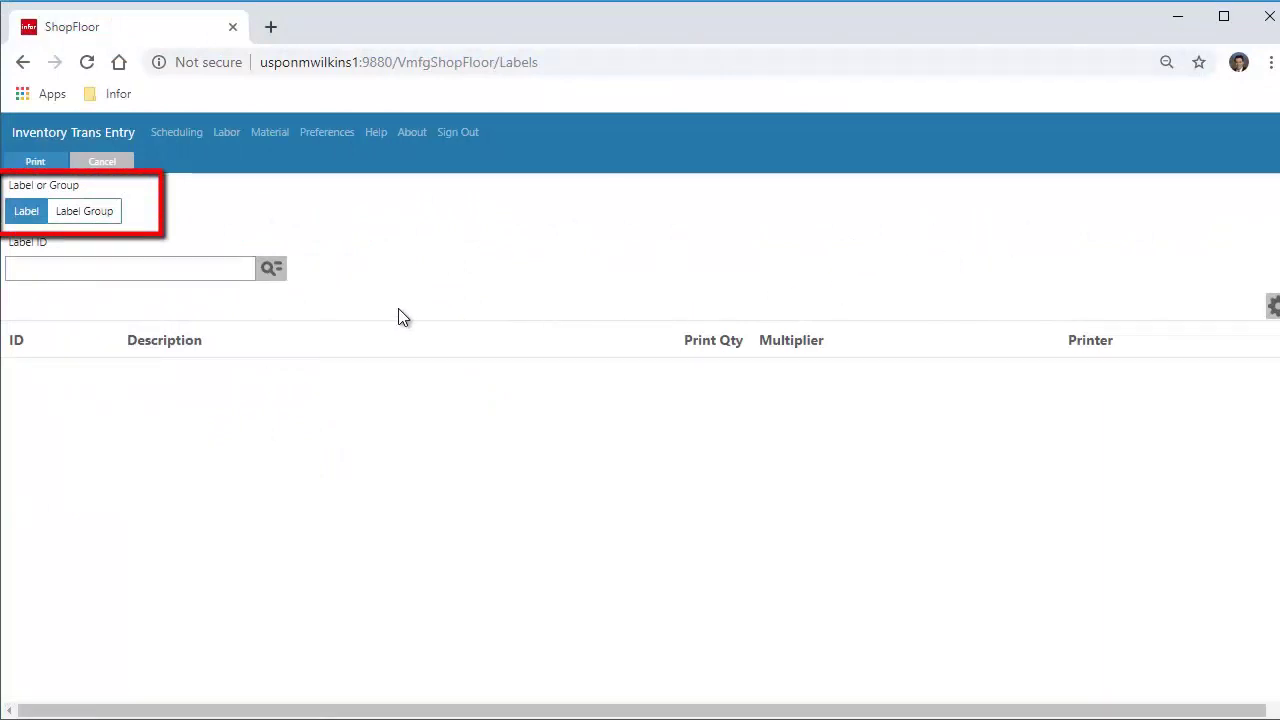
left_click(273, 272)
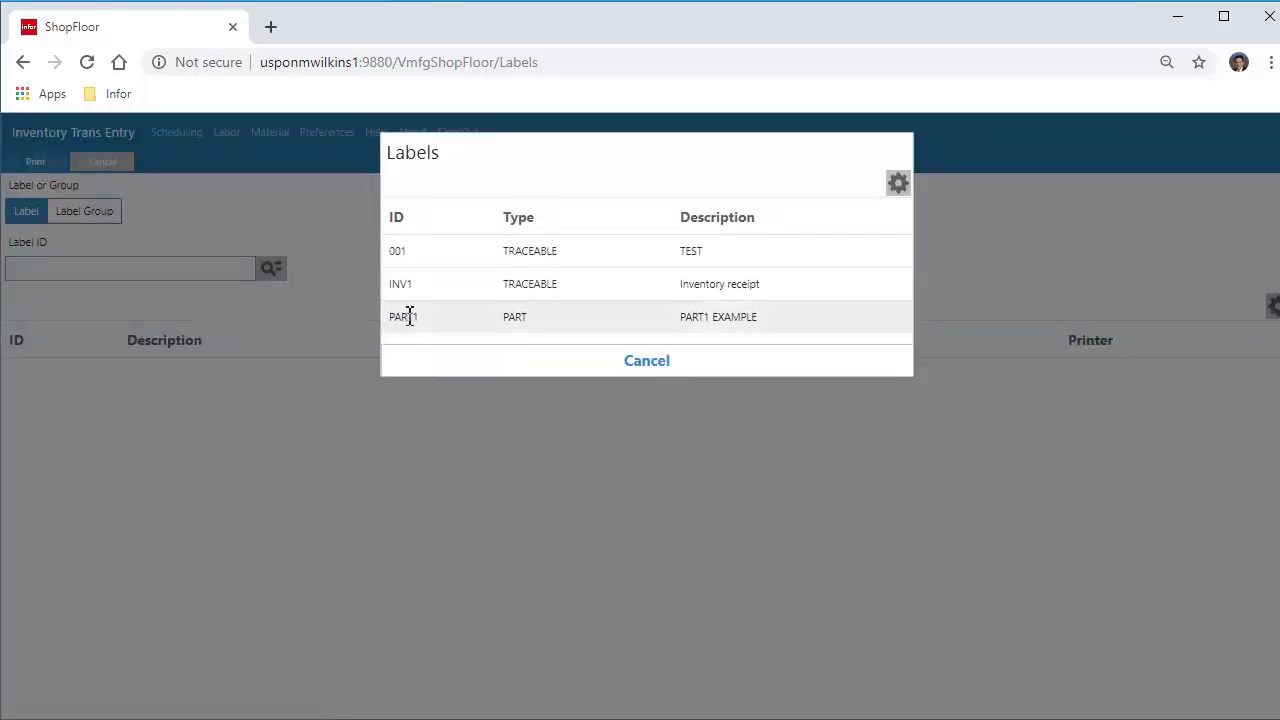
left_click(405, 316)
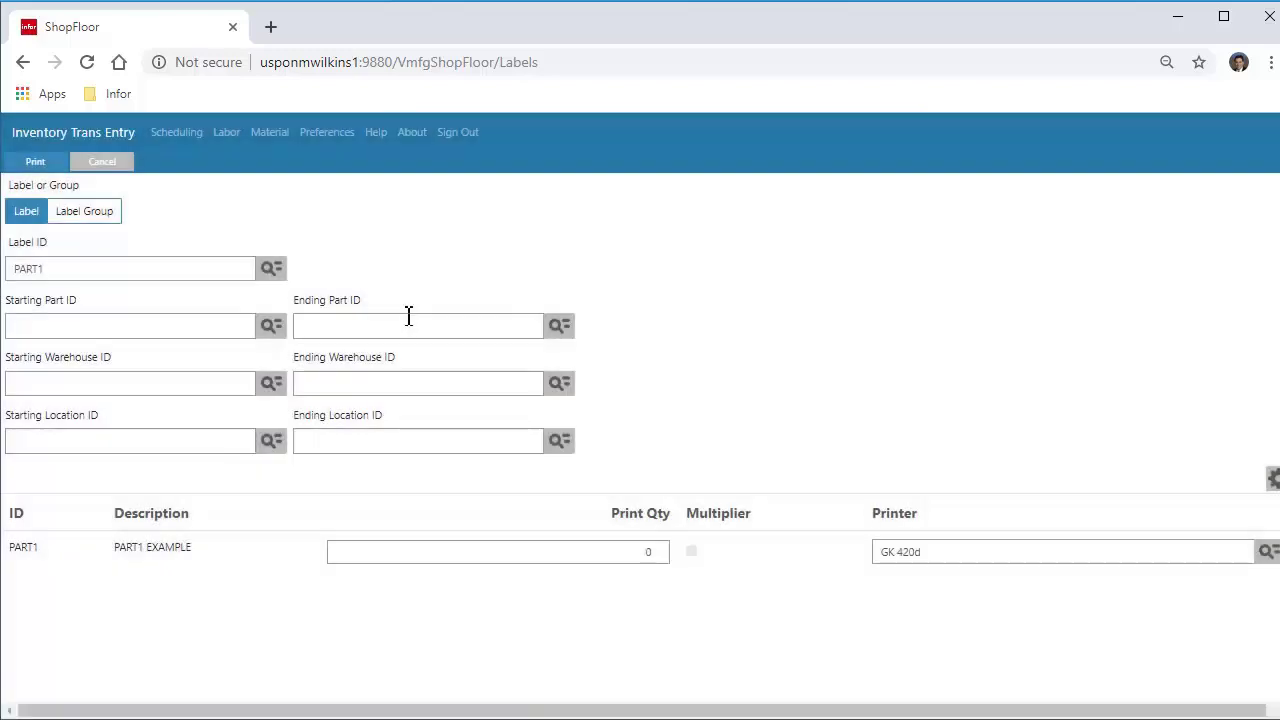
Step: Set the label range to part PUR_PART_1, warehouse CS2W, locations LOC1 to LOC2, and print it with a quantity of 1
left_click(268, 328)
left_click(511, 508)
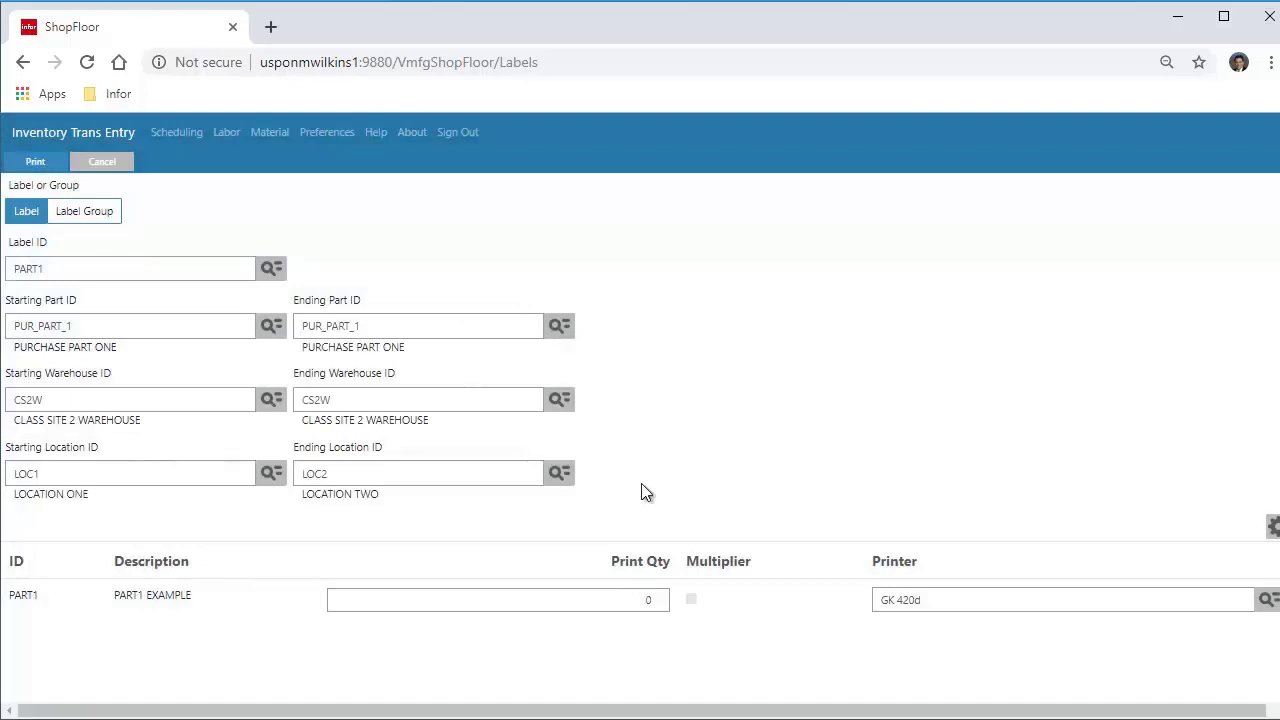
left_click(651, 600)
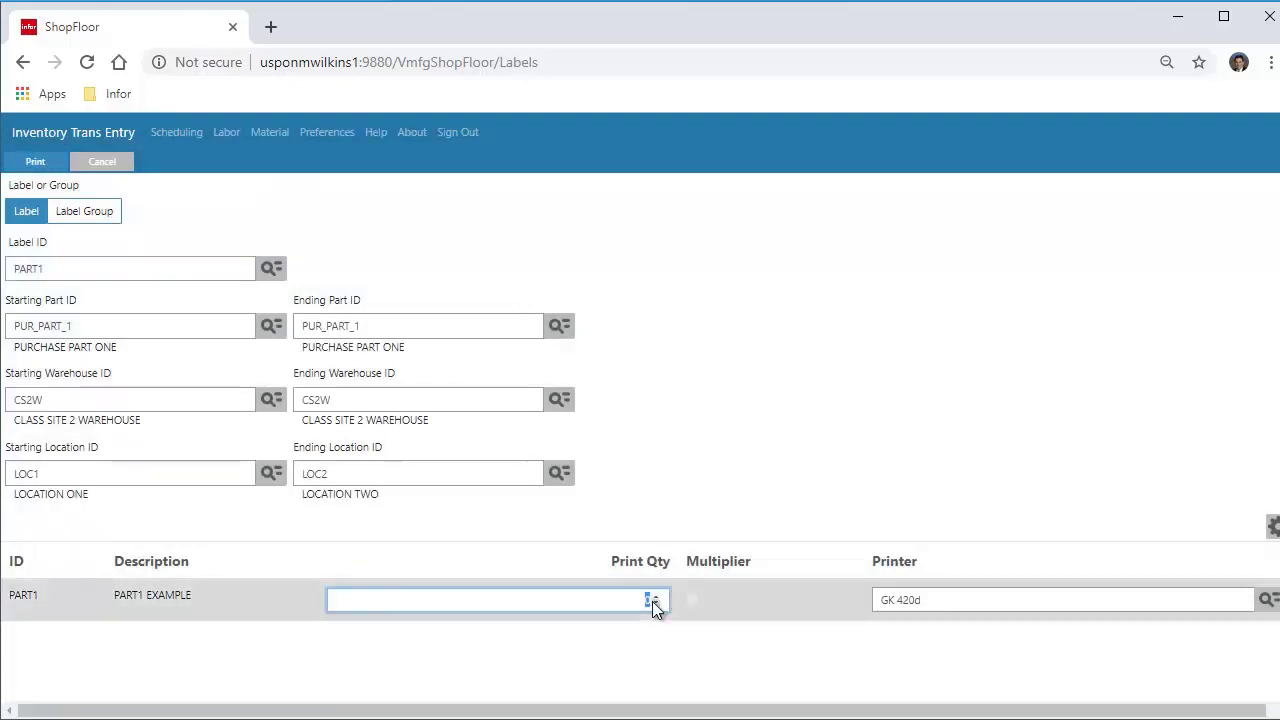
type("1")
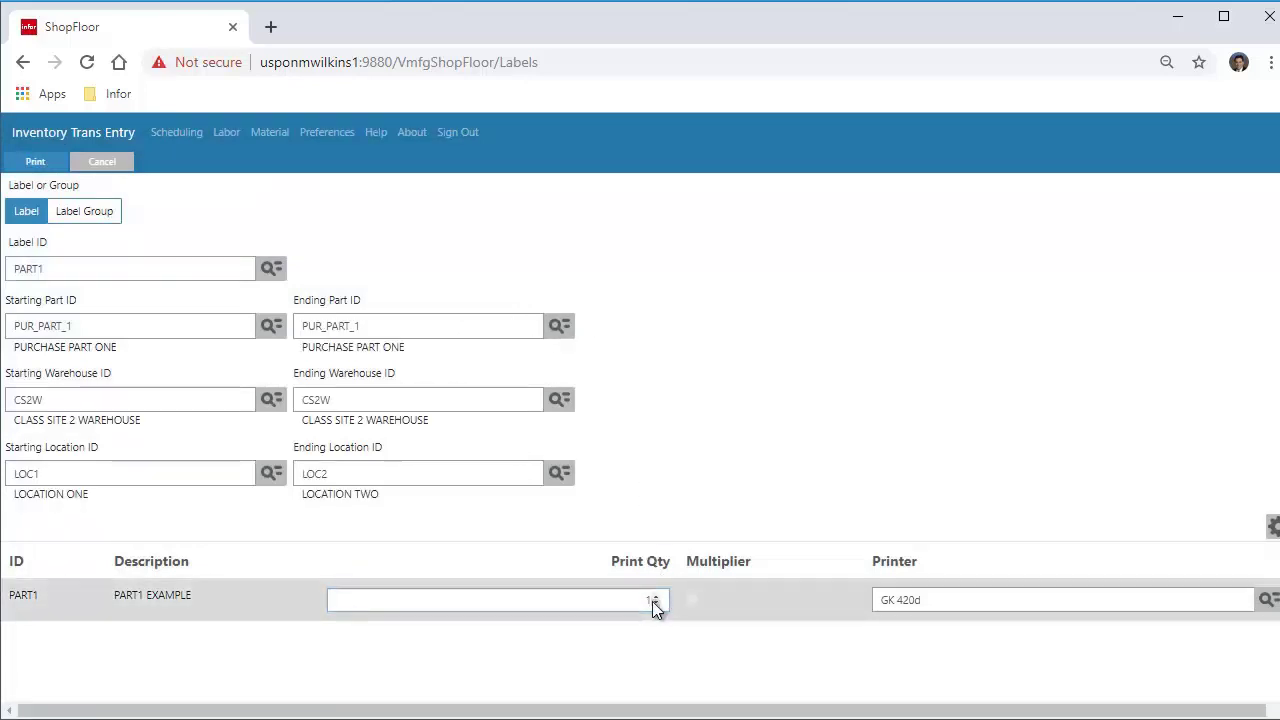
left_click(42, 162)
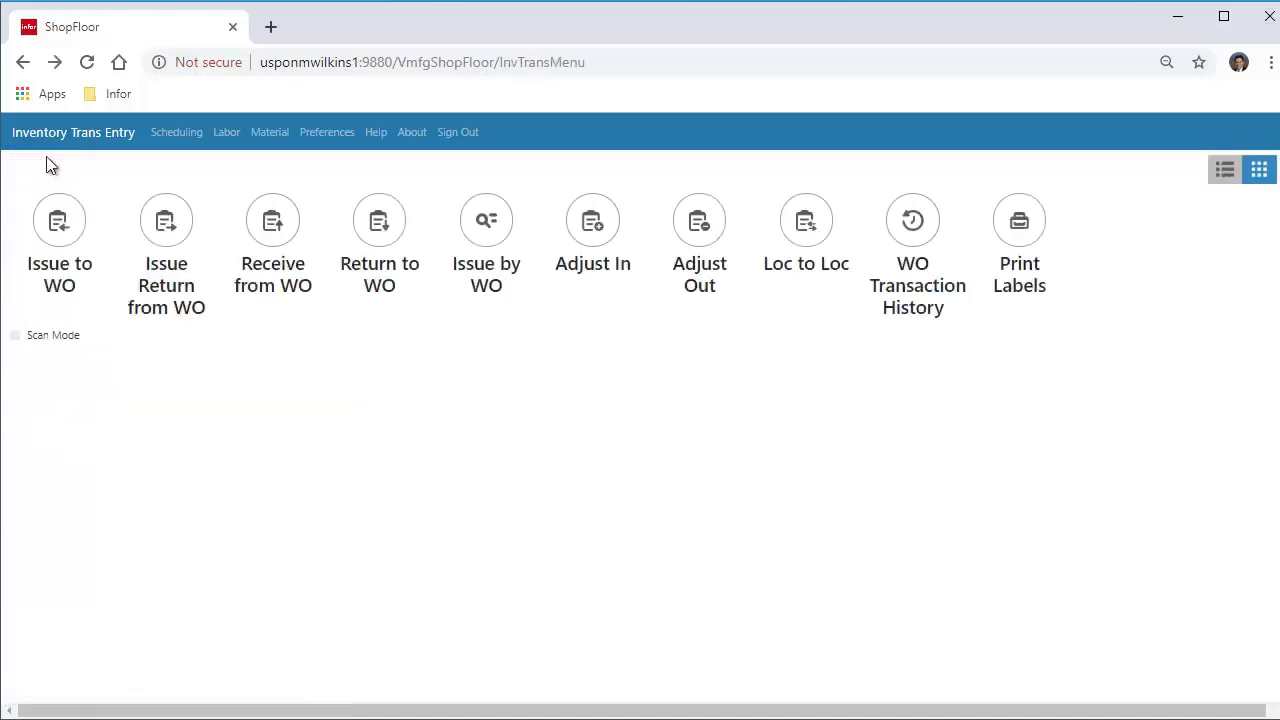